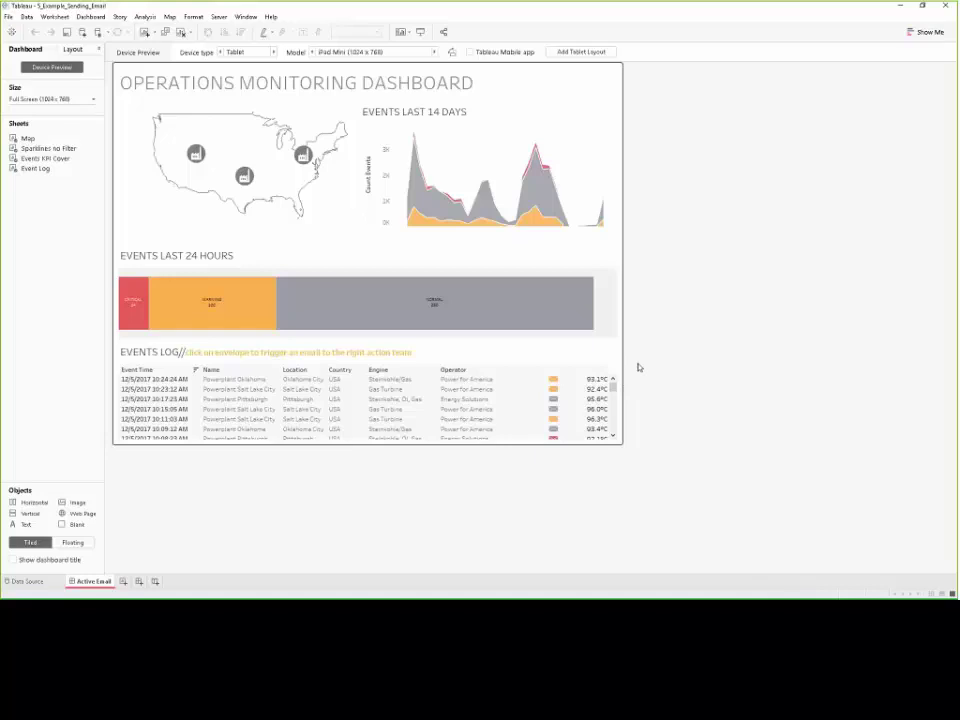
Step: Filter the event log to critical events with the Events Last 24 Hours bar, and clear the selection again
mouse_move(553, 381)
left_click(133, 313)
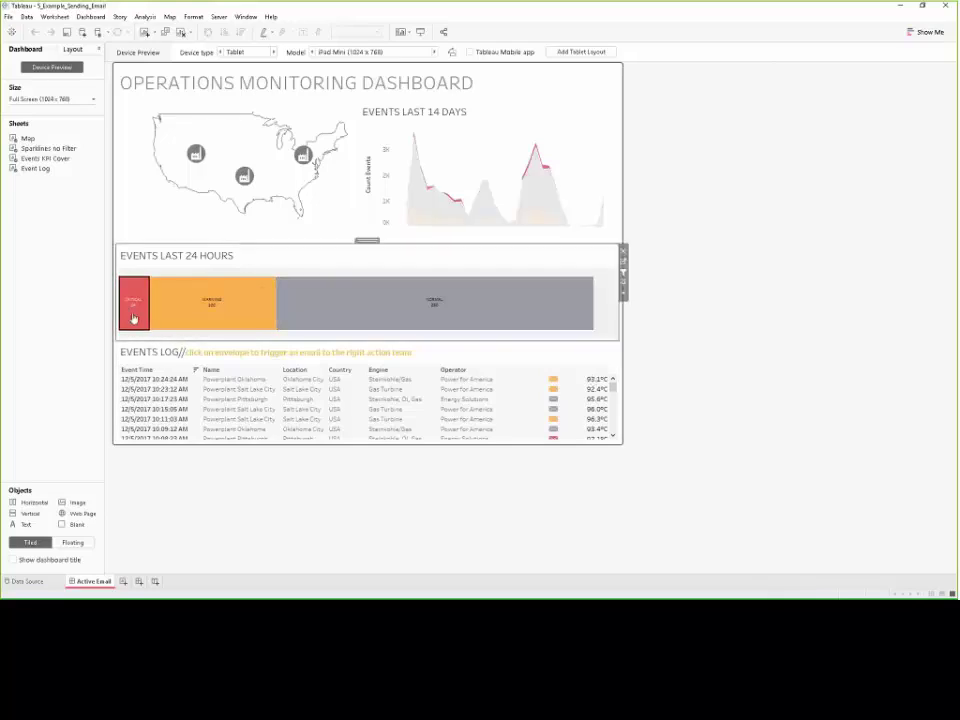
left_click(133, 313)
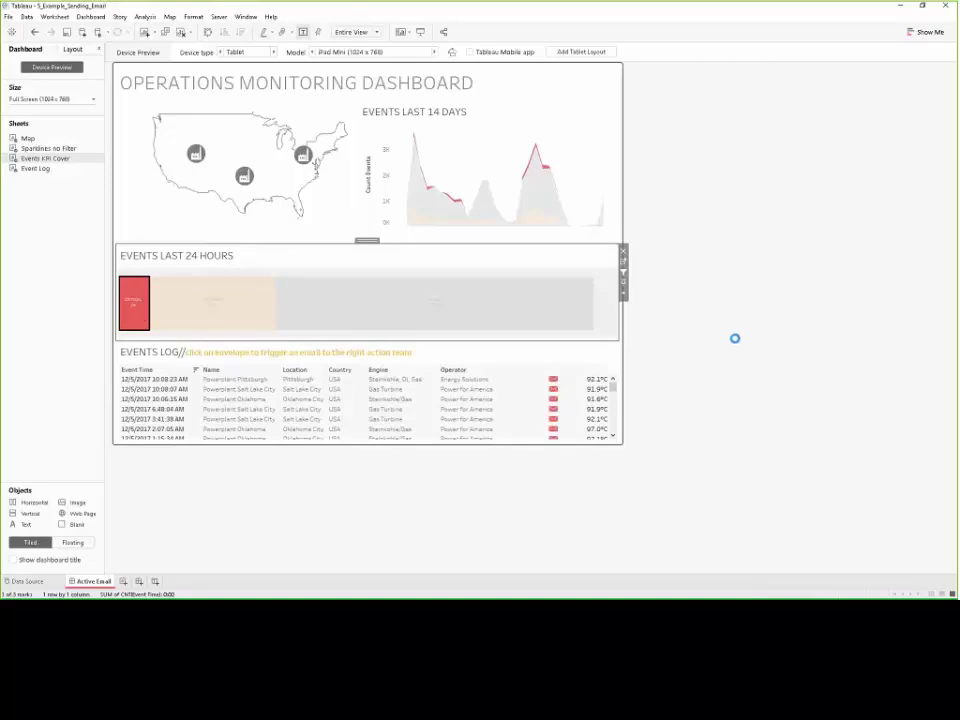
left_click(133, 301)
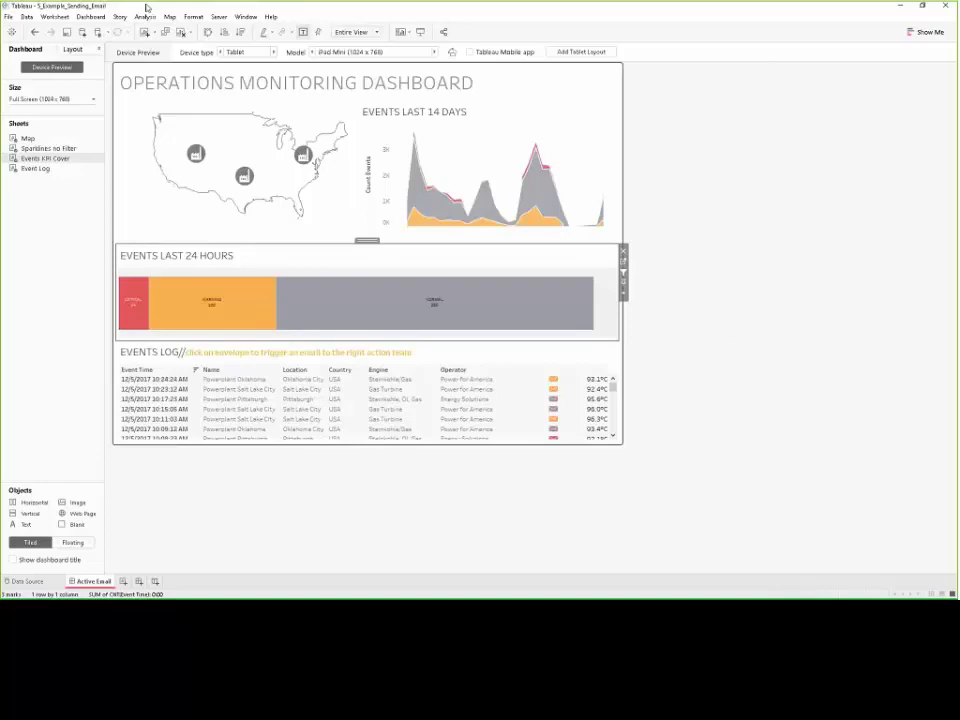
left_click(90, 17)
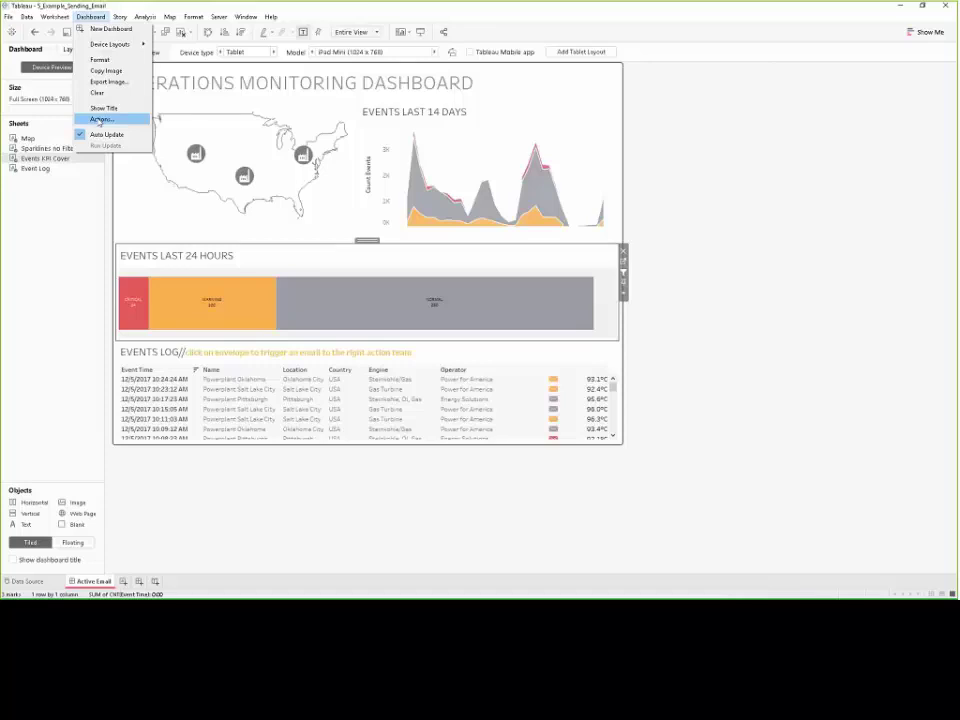
left_click(100, 119)
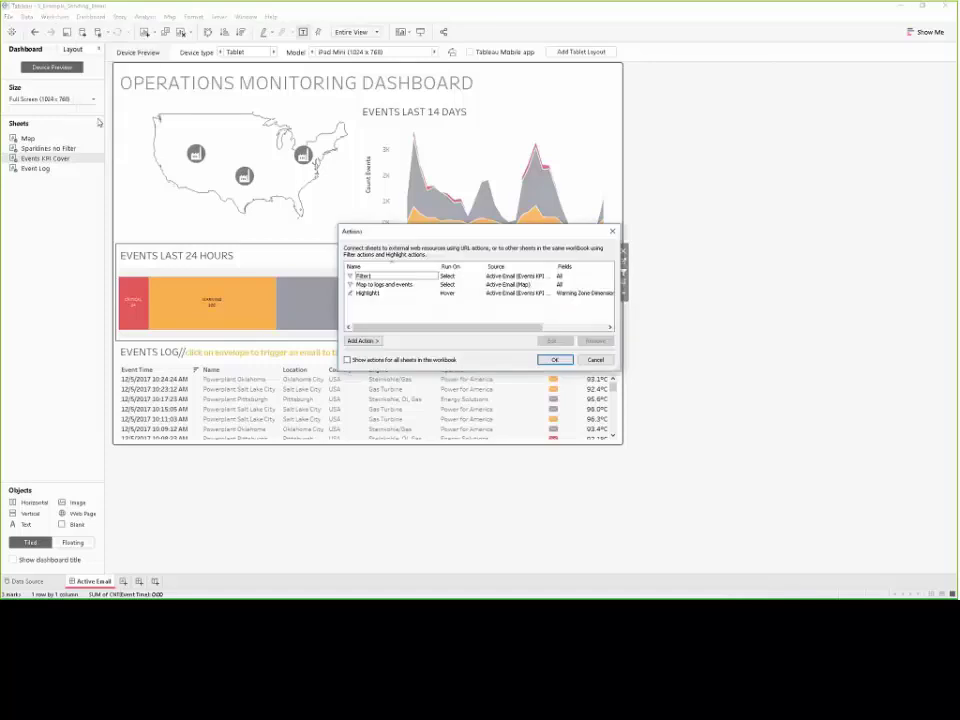
left_click(593, 361)
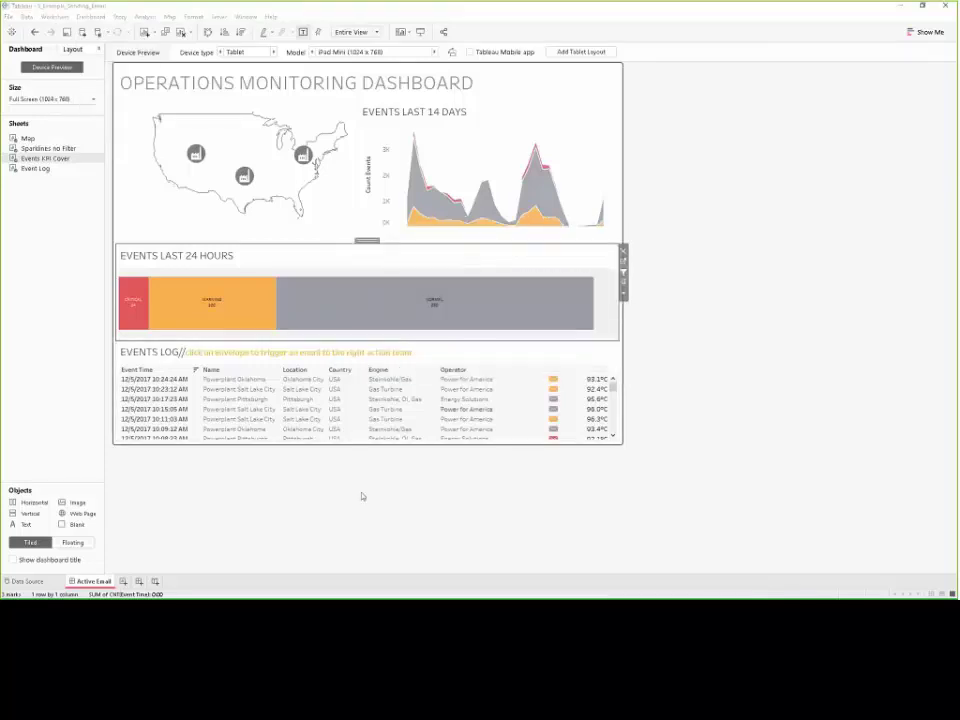
Step: Add a URL action to the dashboard with only the Event Log sheet as its source
left_click(91, 17)
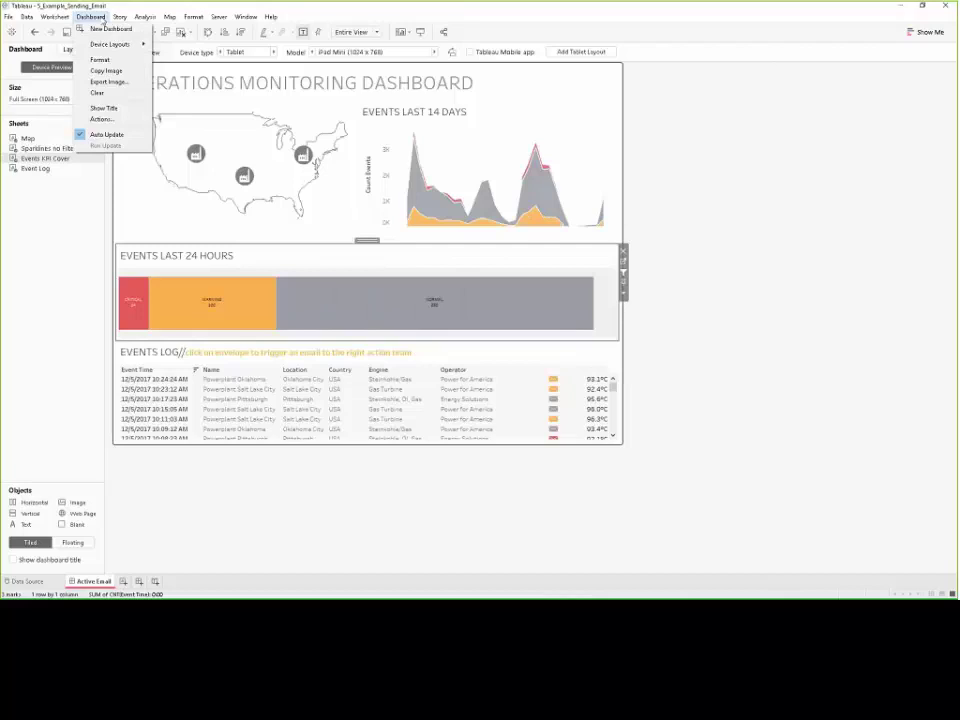
left_click(100, 119)
left_click(366, 340)
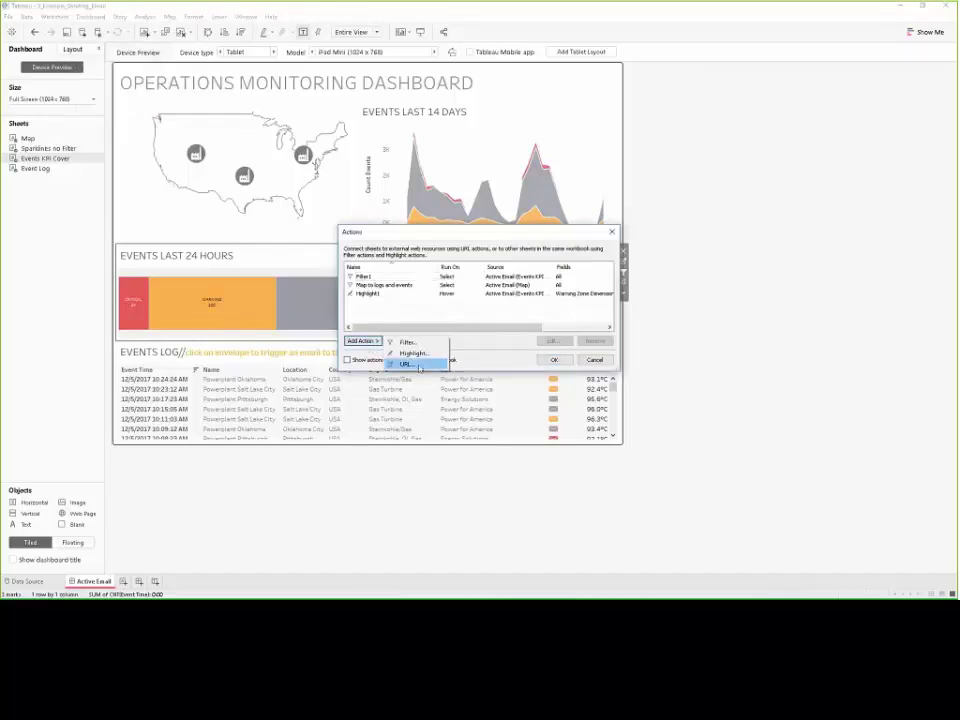
left_click(408, 366)
left_click(372, 238)
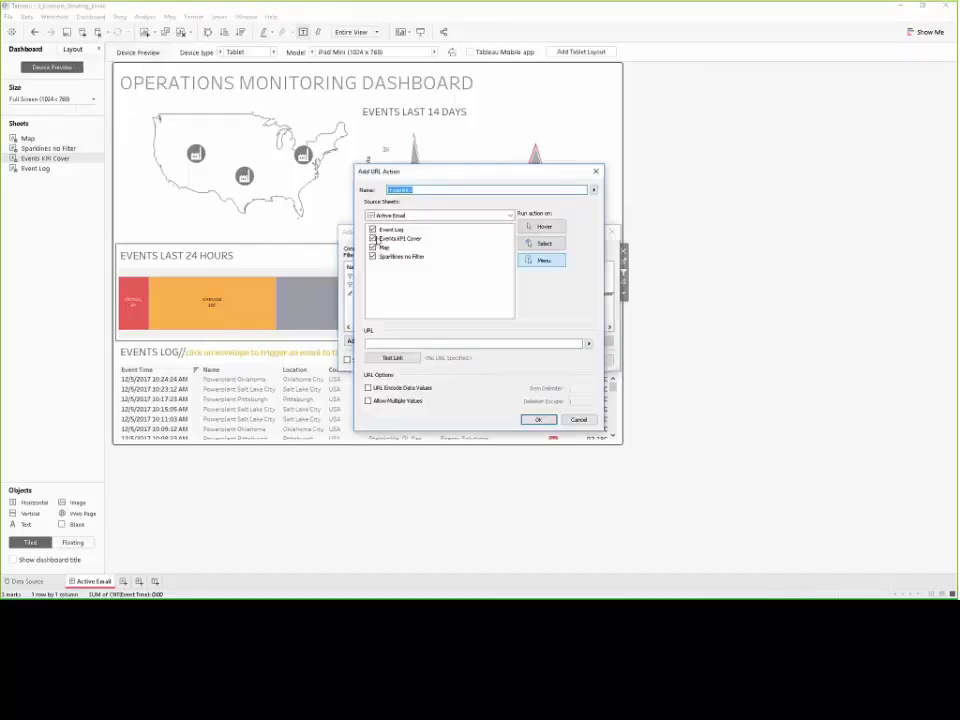
left_click(372, 247)
left_click(372, 256)
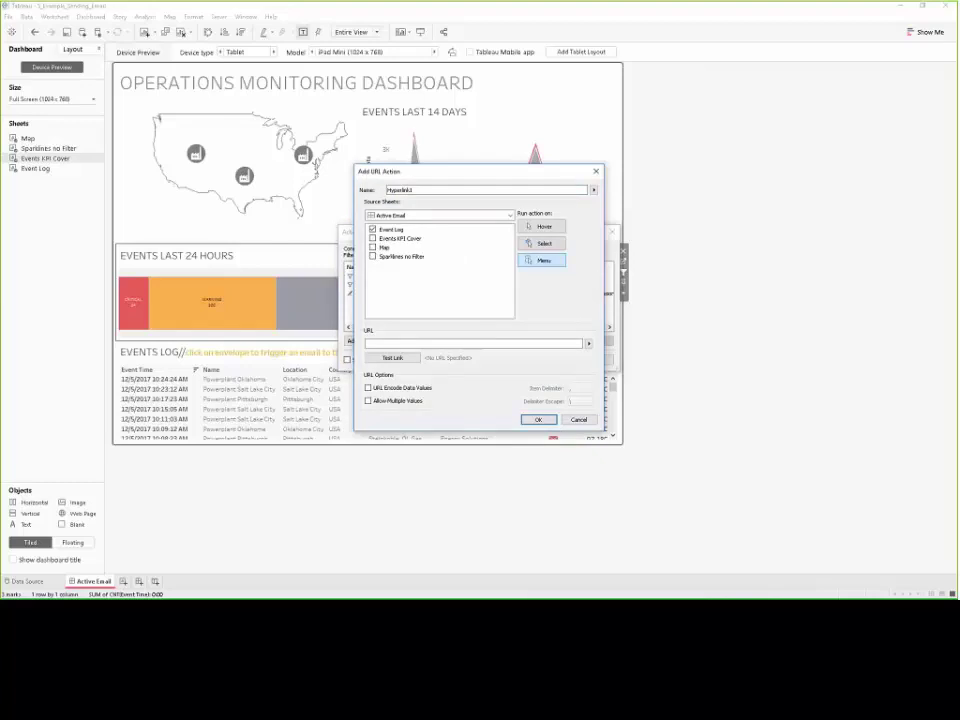
Step: Set the URL to mailto: followed by the EMAIL field, and make the action run on Select
left_click(416, 341)
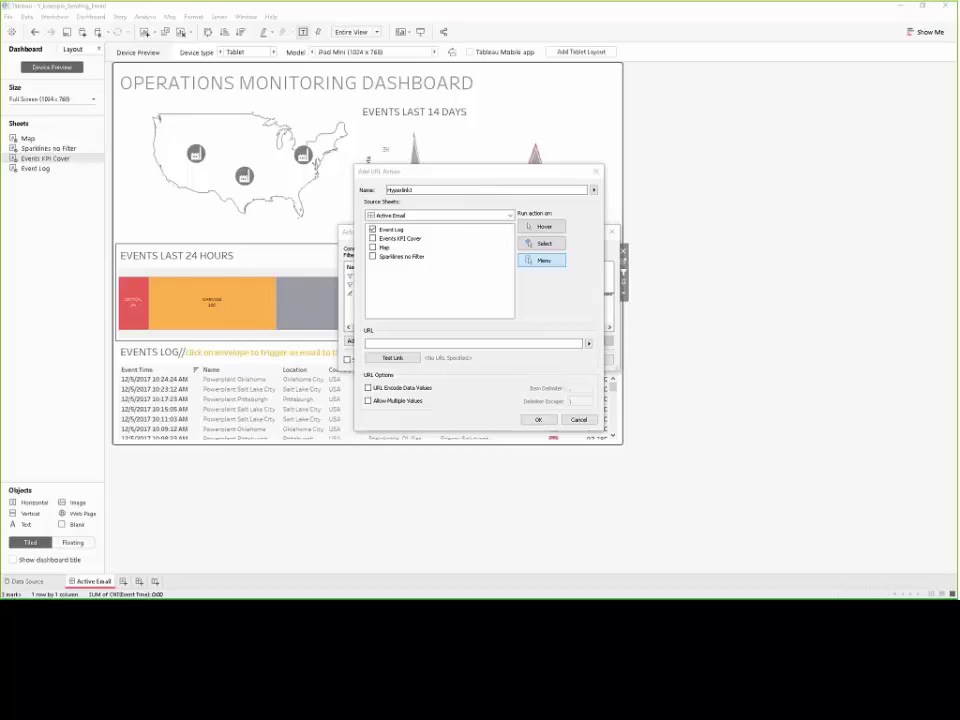
left_click(418, 343)
type("mailto:")
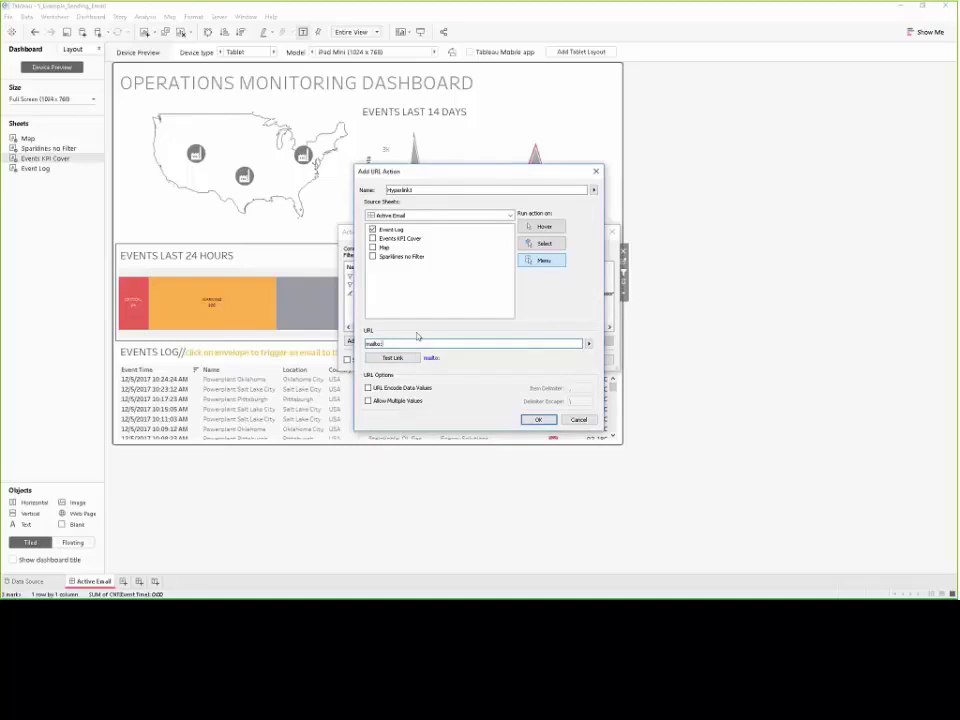
left_click(545, 244)
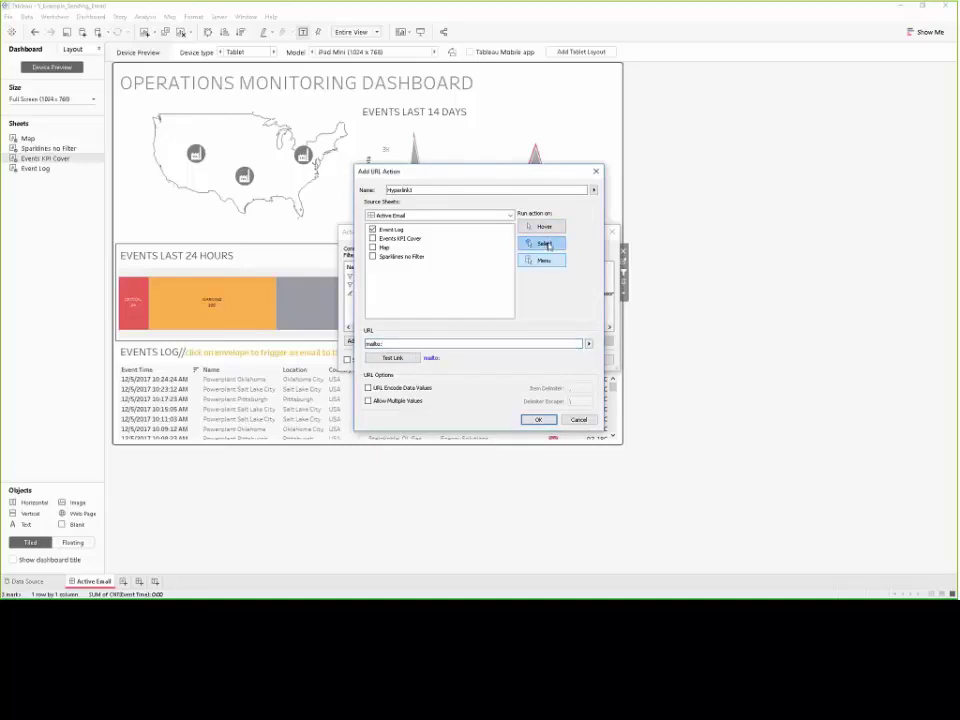
left_click(589, 343)
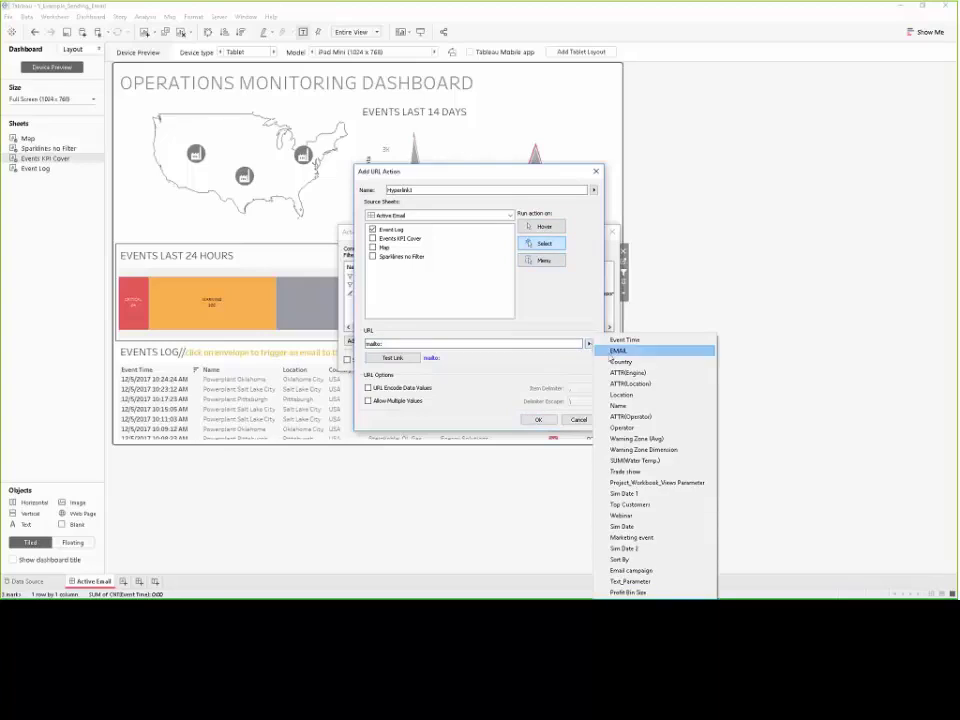
left_click(619, 351)
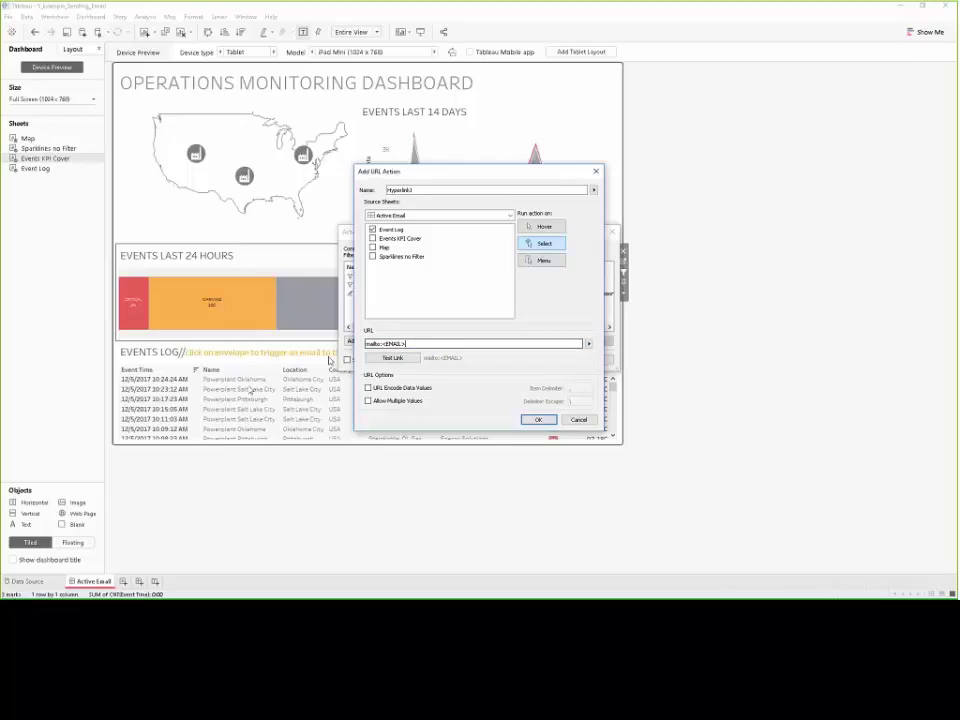
Step: Append the subject "Need to Check this Station" and an empty body parameter to the mailto URL
left_click(436, 343)
type("?subject=Need to Check")
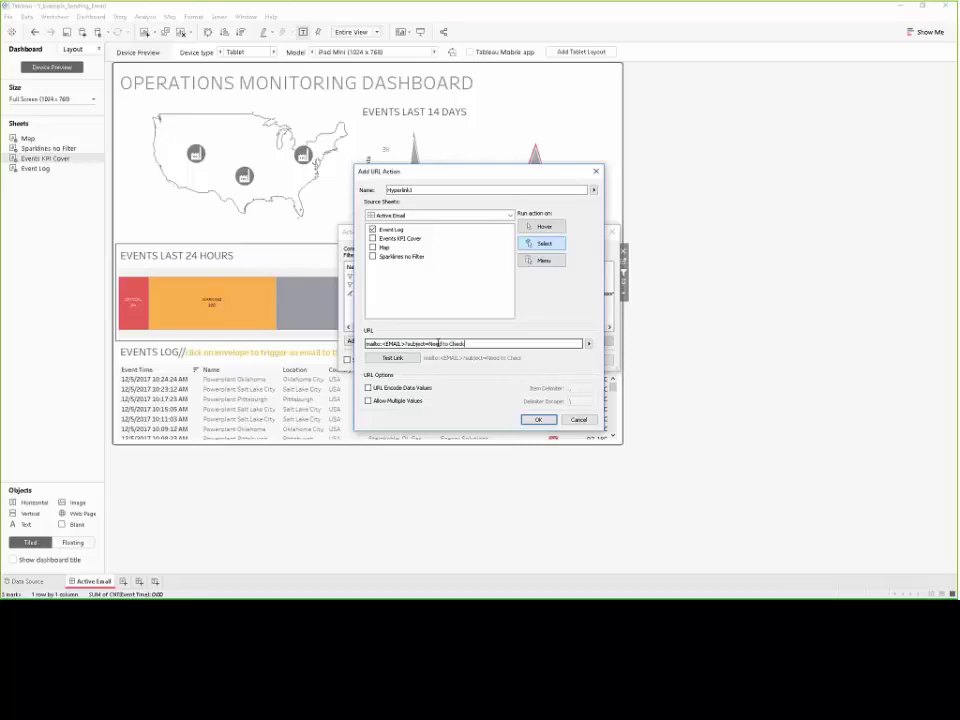
type(" this Station&body=")
left_click_drag(473, 343, 496, 343)
left_click(521, 343)
Step: Complete the mail body with "Time of the Incident:" and the Event Time field, and save the URL action
type("Time of the Incid")
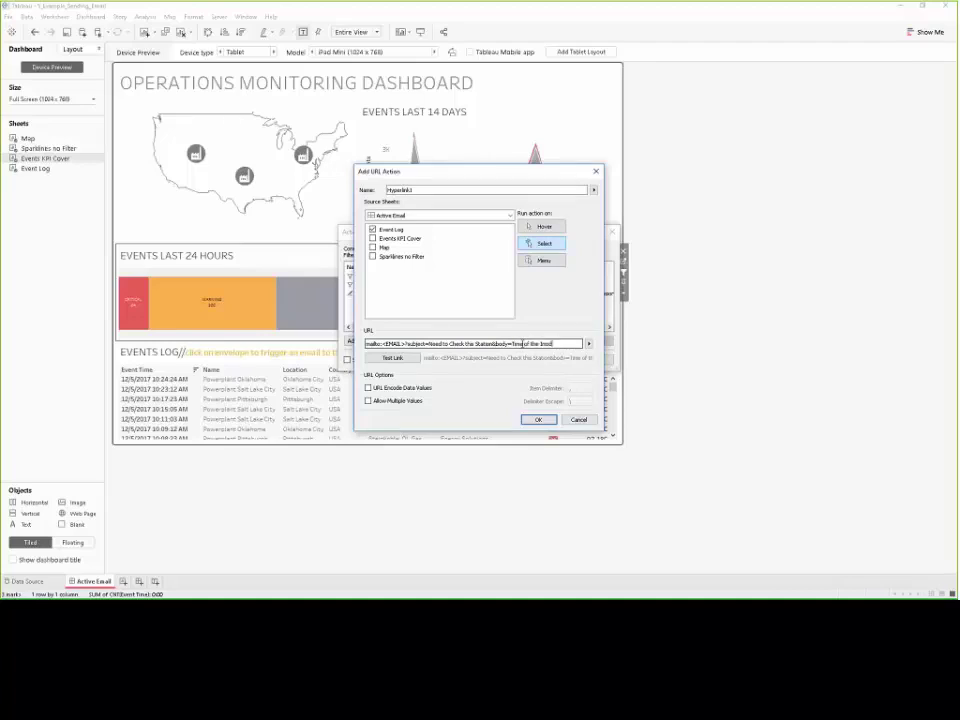
type("ent")
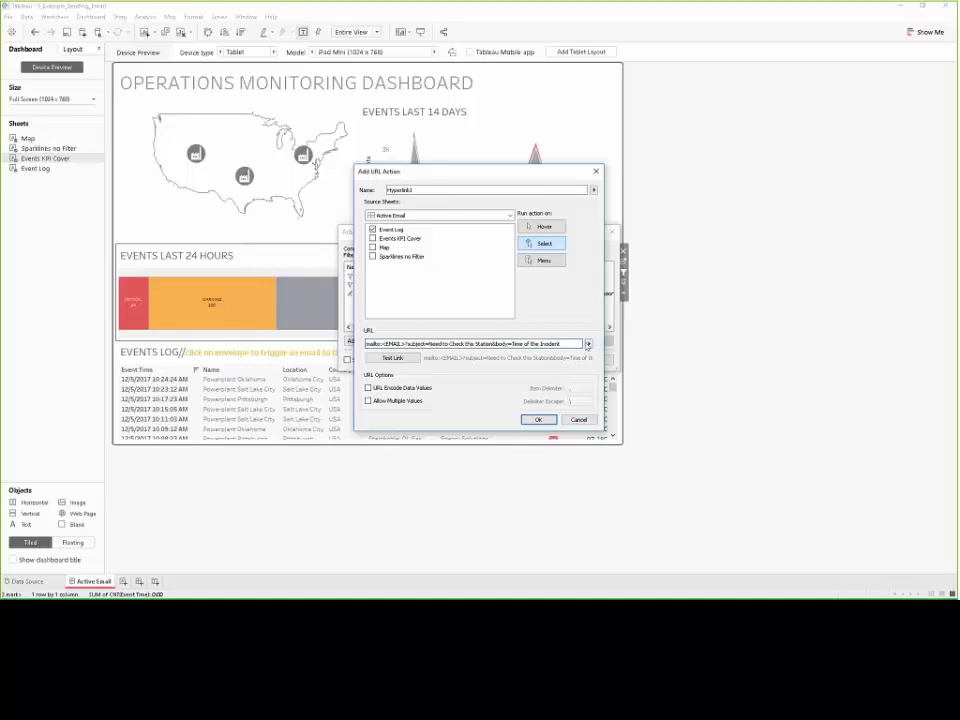
type(":")
left_click(588, 344)
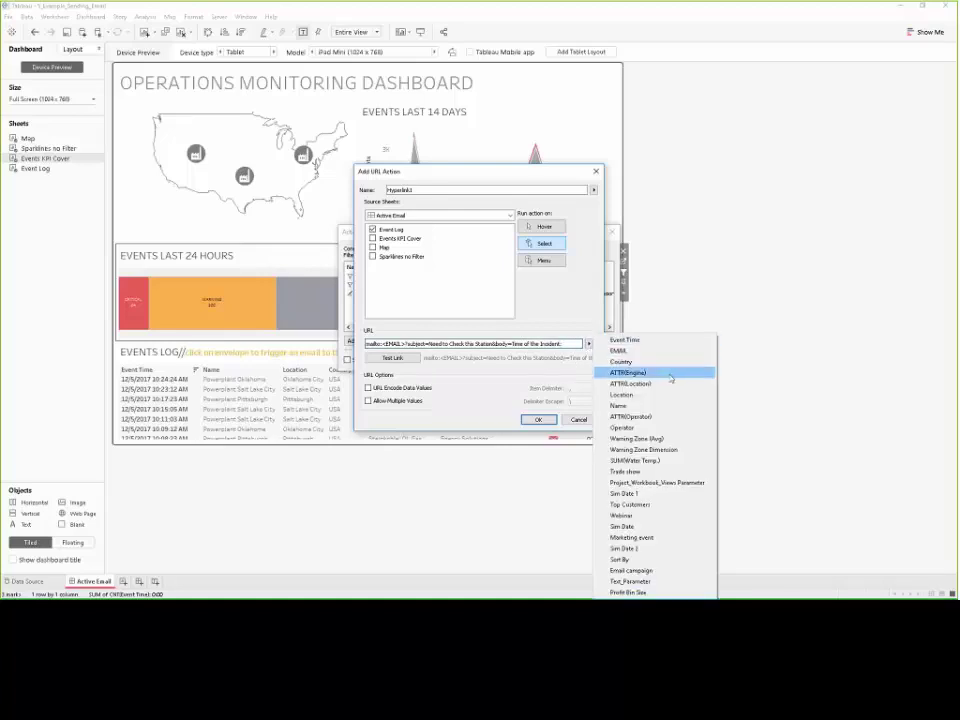
left_click(669, 340)
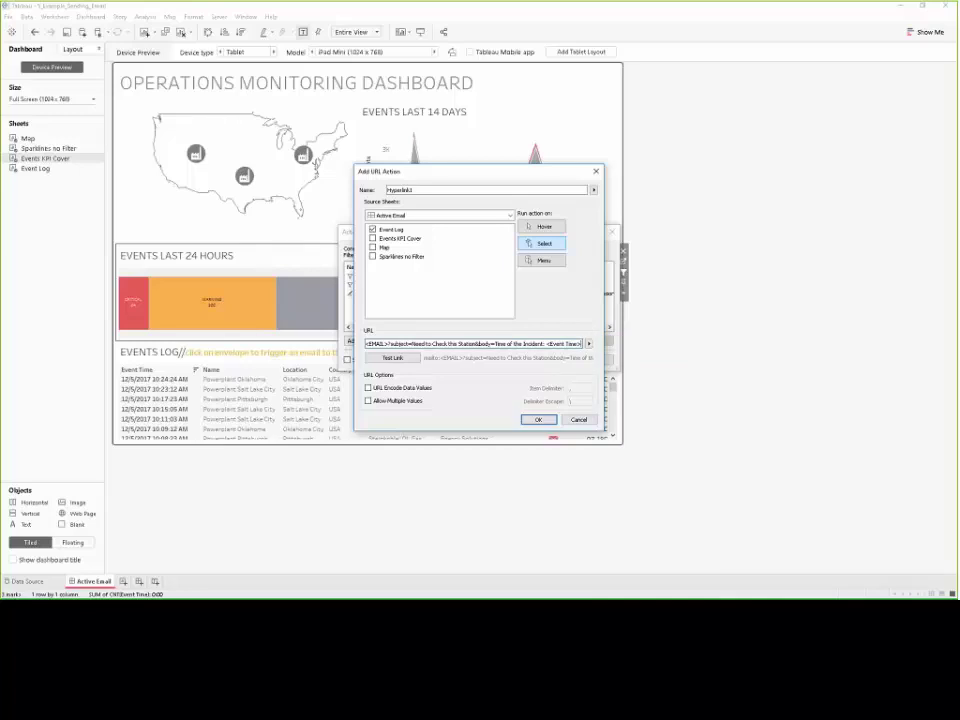
left_click(538, 420)
left_click(553, 360)
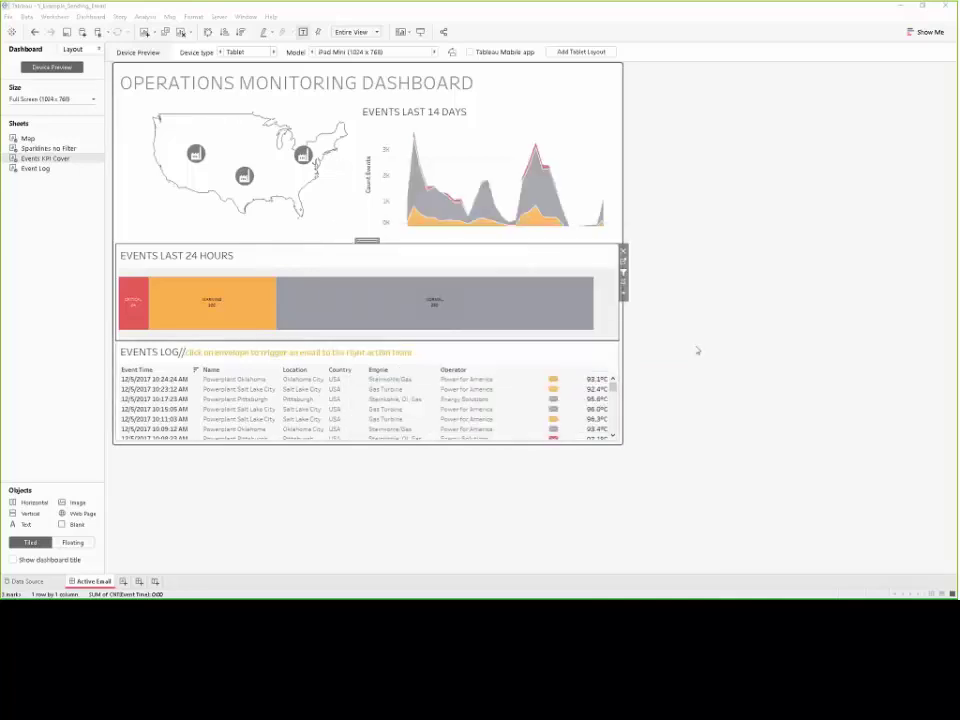
Step: Filter the event log to critical events and trigger the email from the first Pittsburgh event's envelope
mouse_move(548, 385)
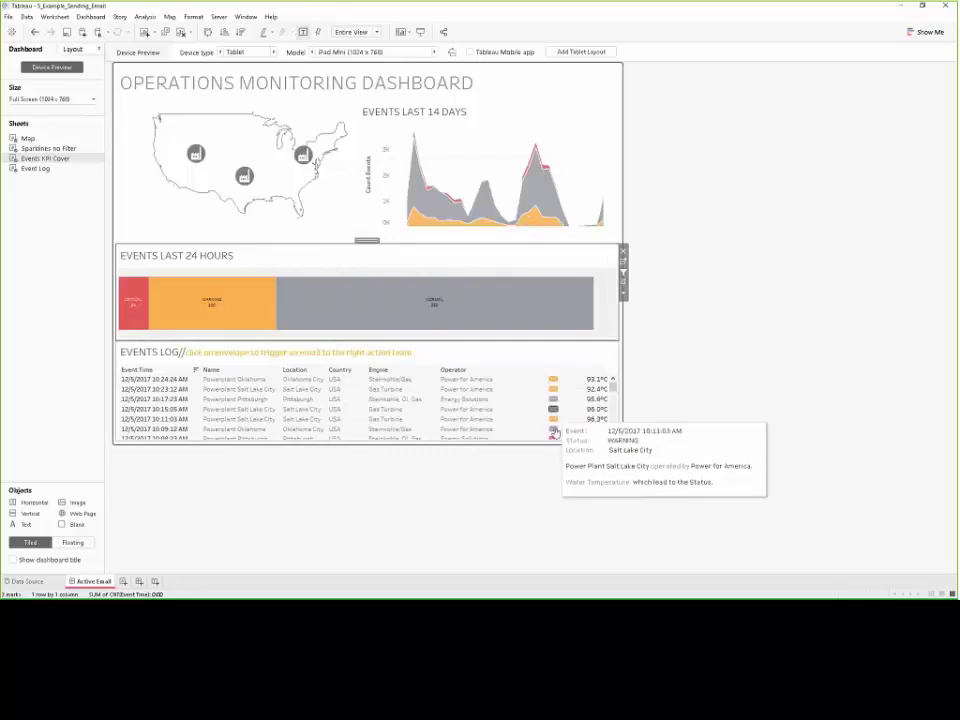
left_click(132, 310)
left_click(132, 310)
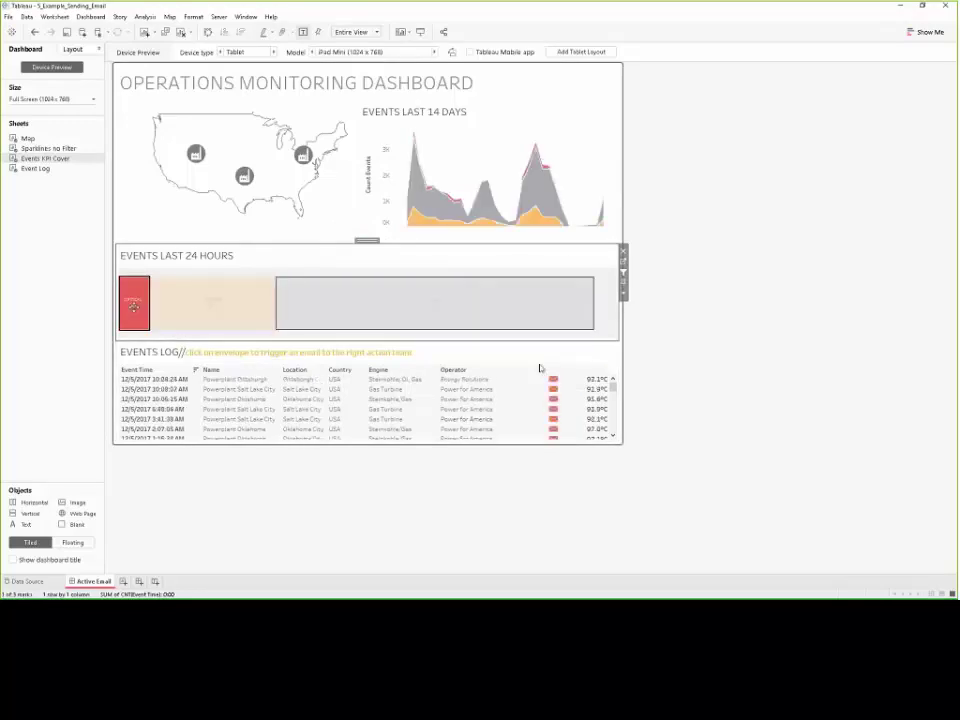
mouse_move(553, 383)
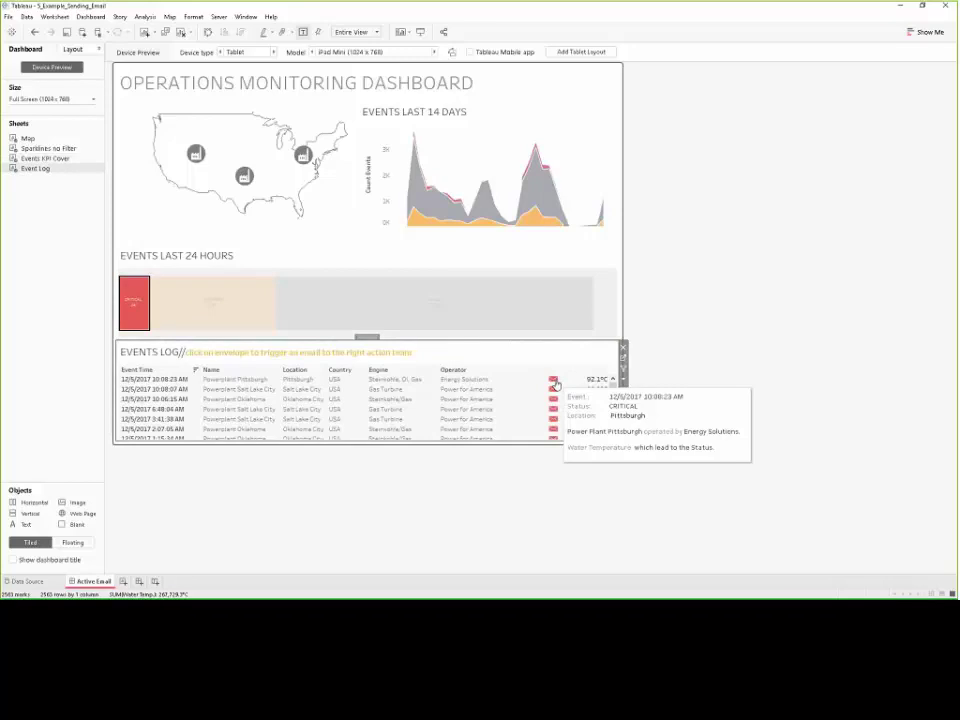
left_click(553, 379)
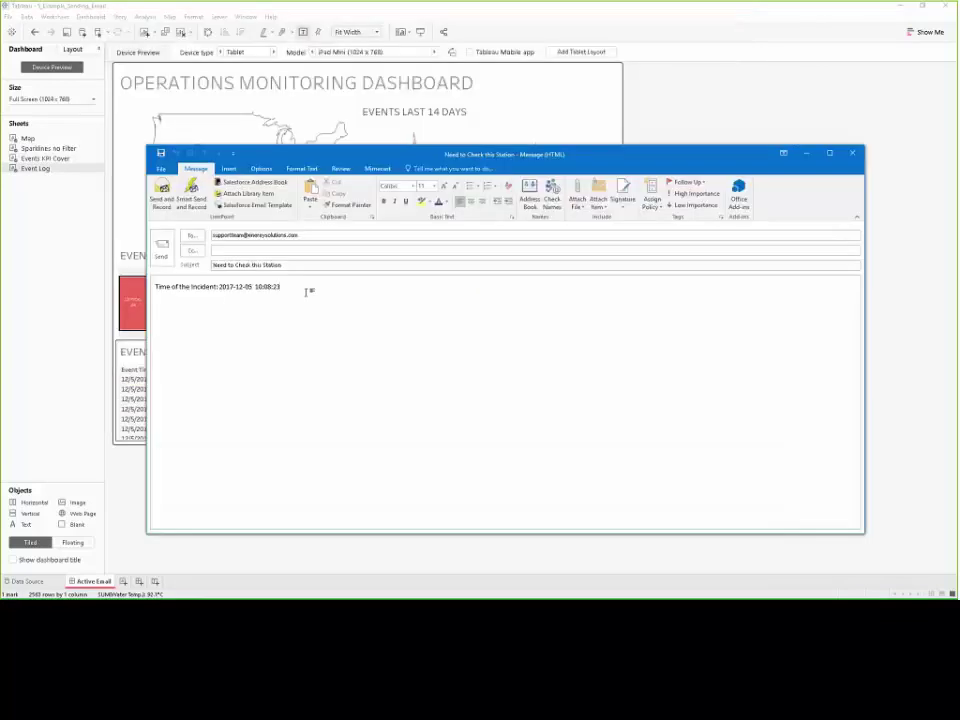
Step: Check the recipient and the incident time in the generated email draft, and close the draft
left_click(308, 291)
double_click(322, 235)
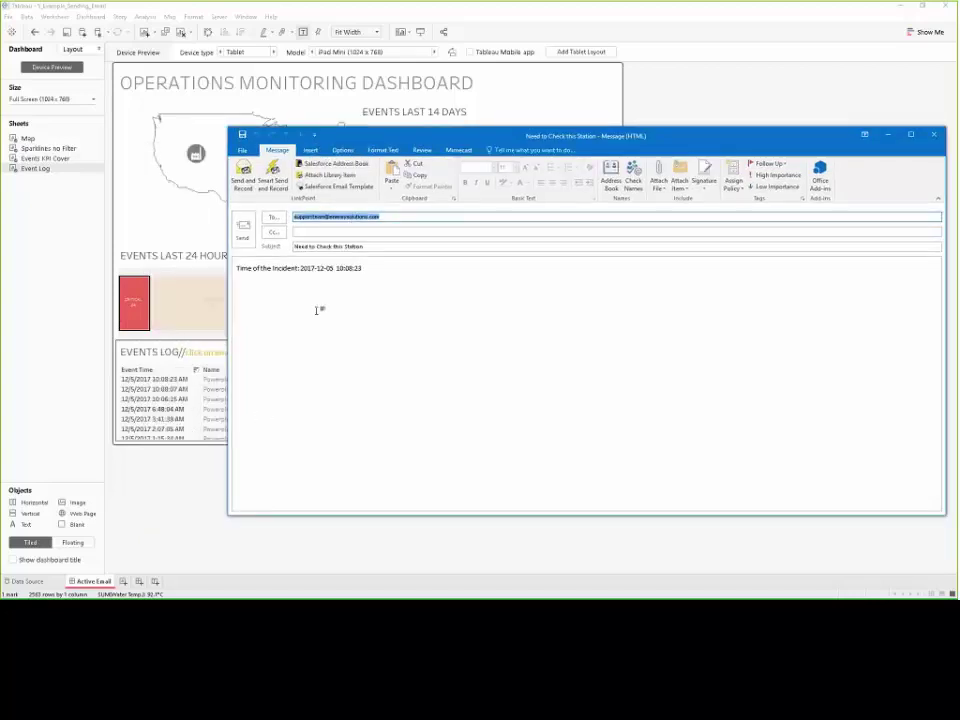
left_click(370, 270)
left_click_drag(301, 267, 361, 268)
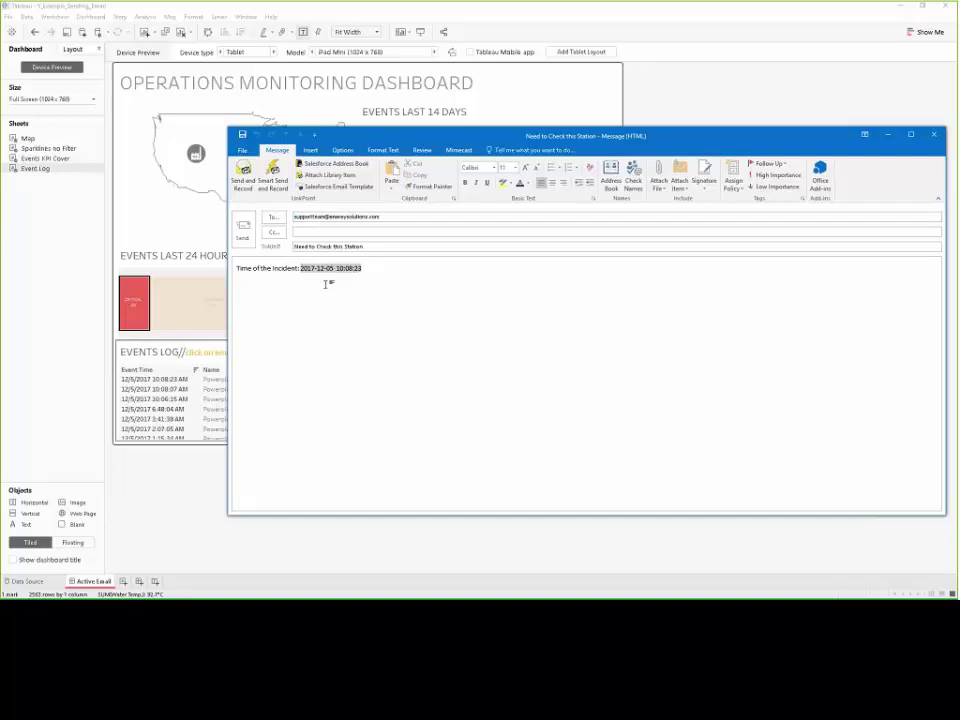
left_click_drag(400, 135, 292, 154)
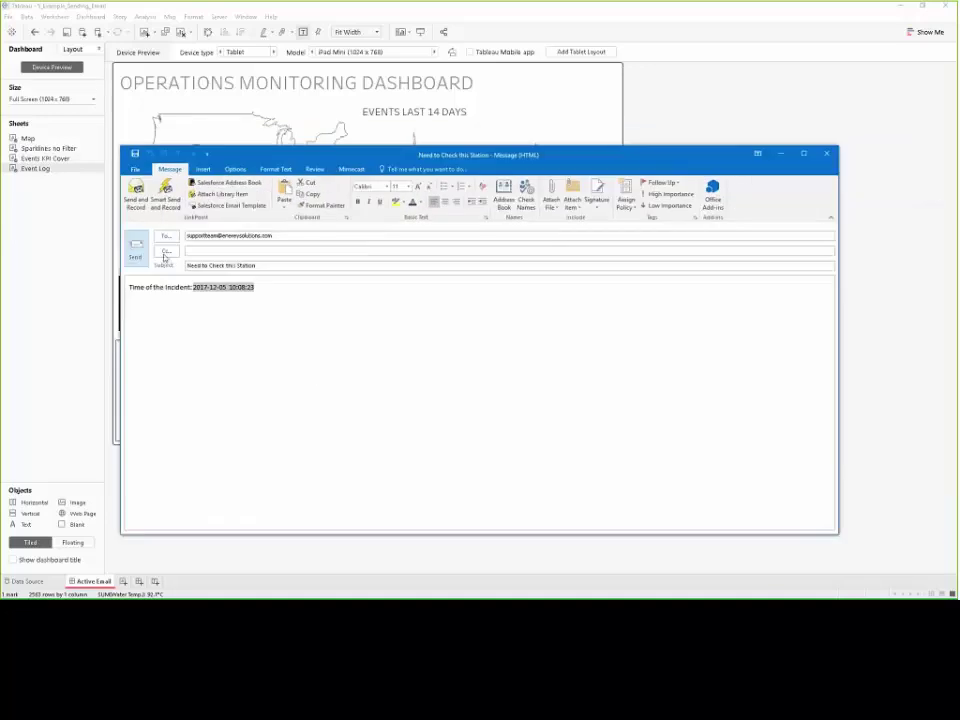
left_click(826, 153)
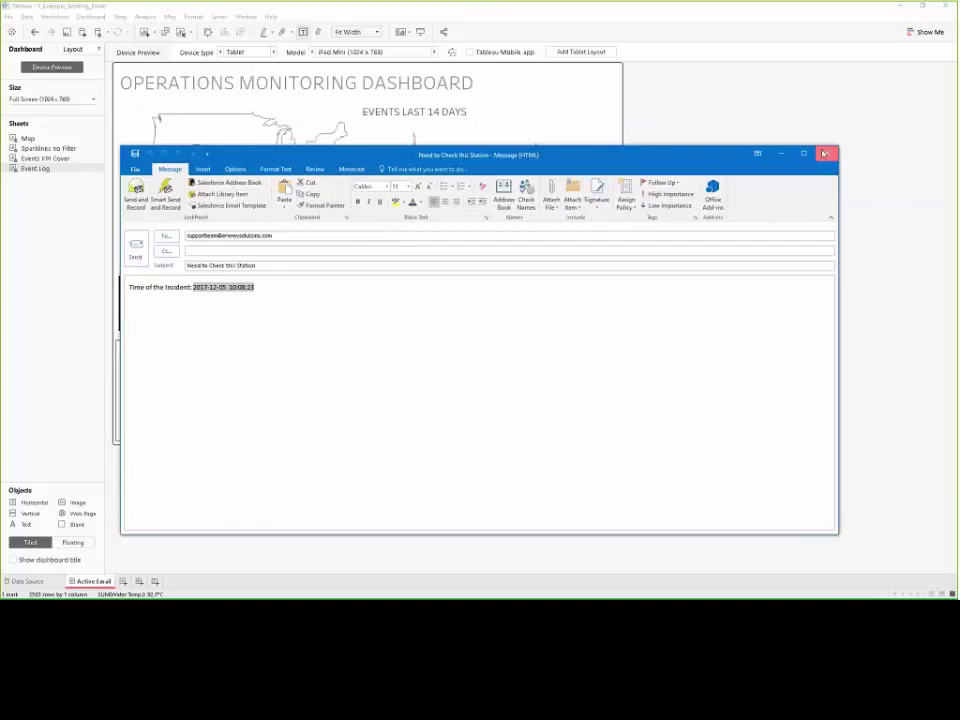
left_click(484, 331)
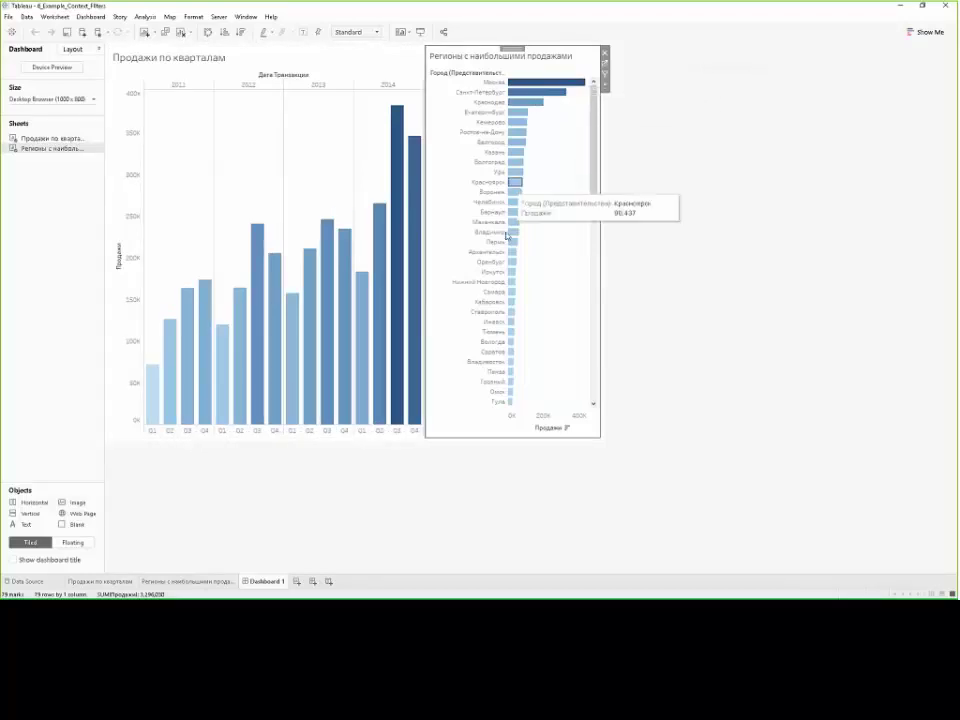
Step: Use the quarterly sales chart to filter the top-selling regions chart to Q1 2011
left_click_drag(591, 188, 600, 118)
left_click(661, 159)
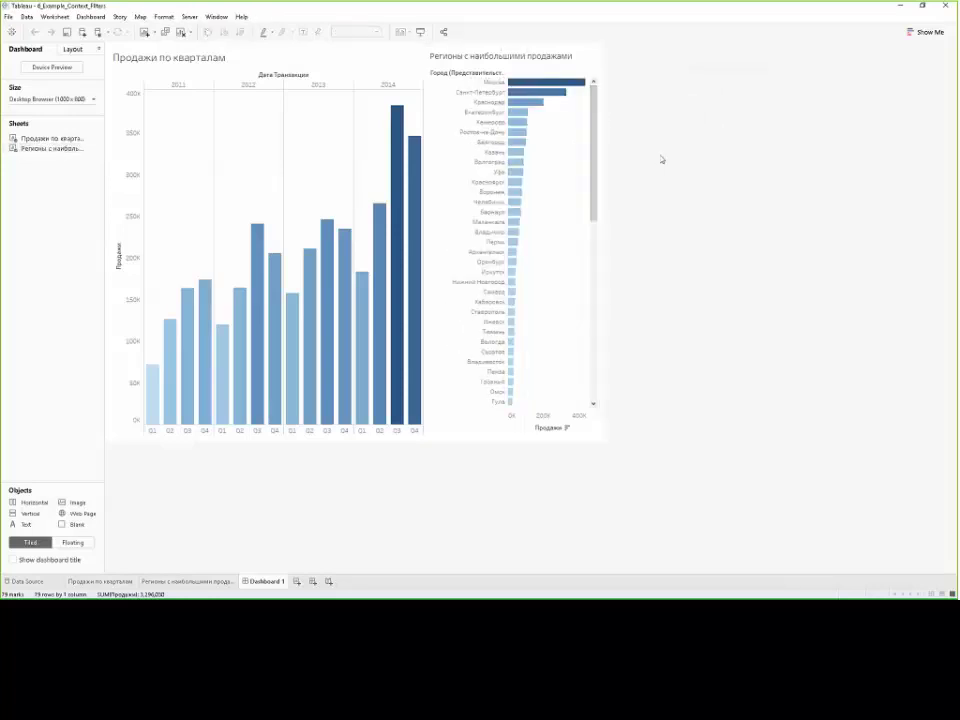
left_click(386, 64)
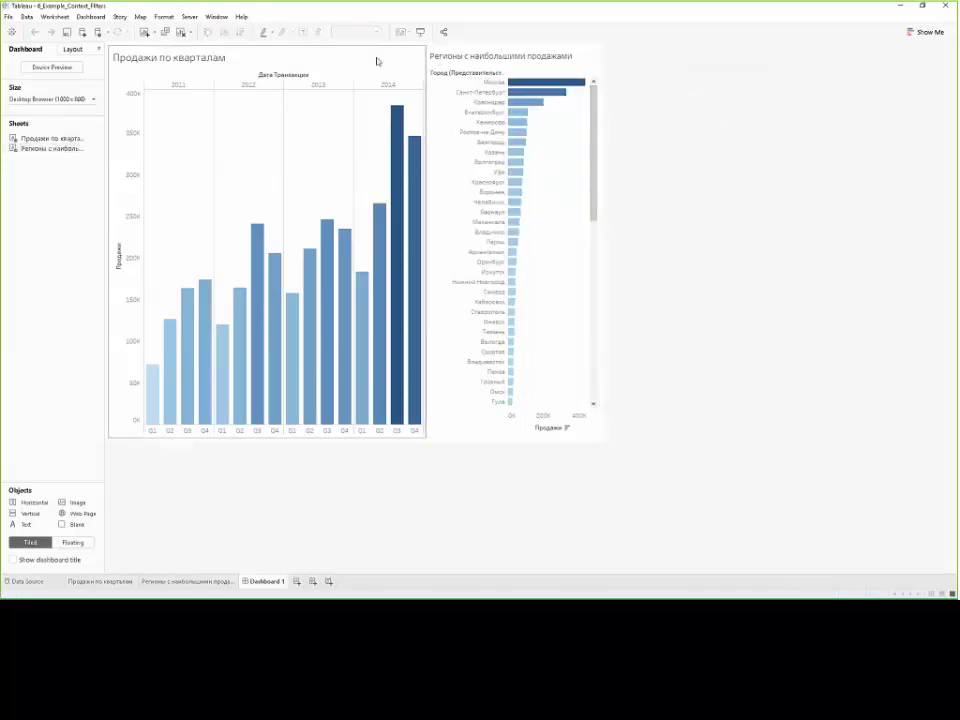
left_click(431, 74)
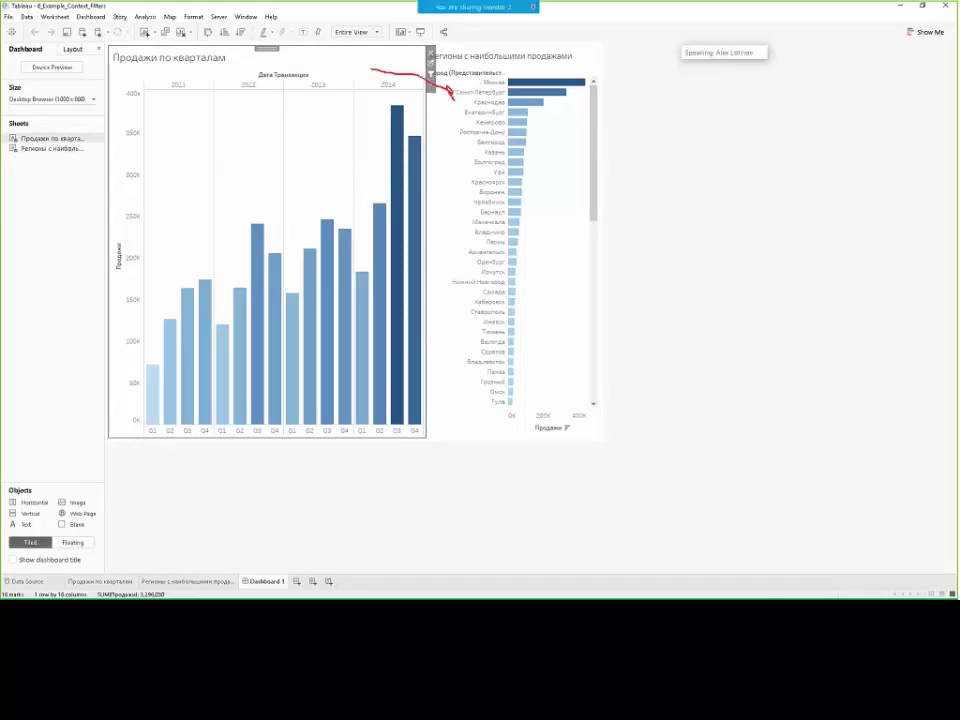
mouse_move(380, 210)
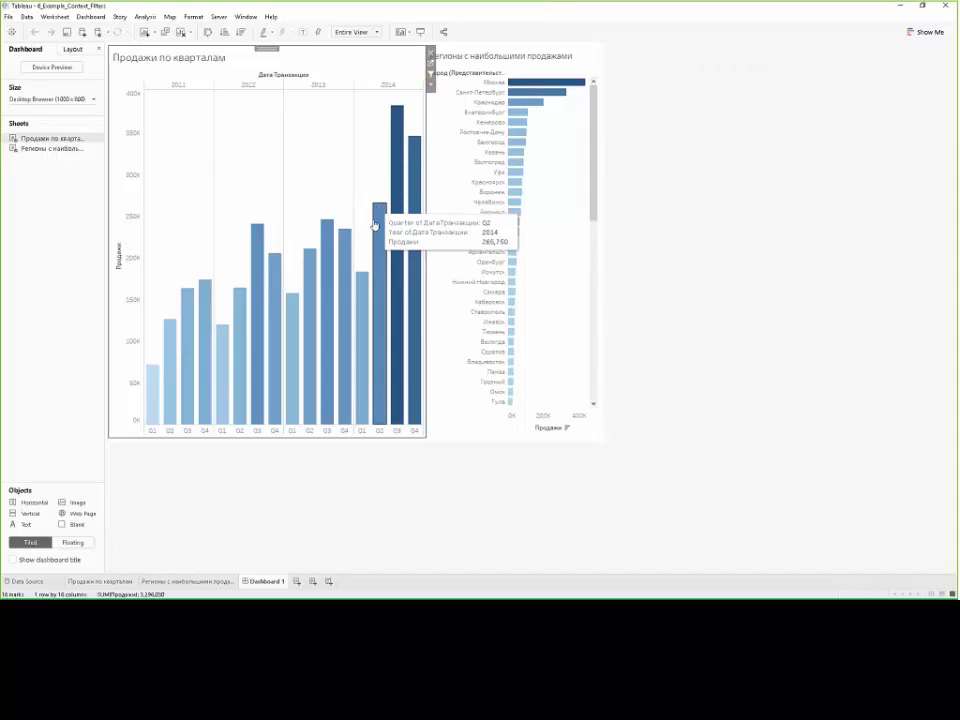
left_click(151, 431)
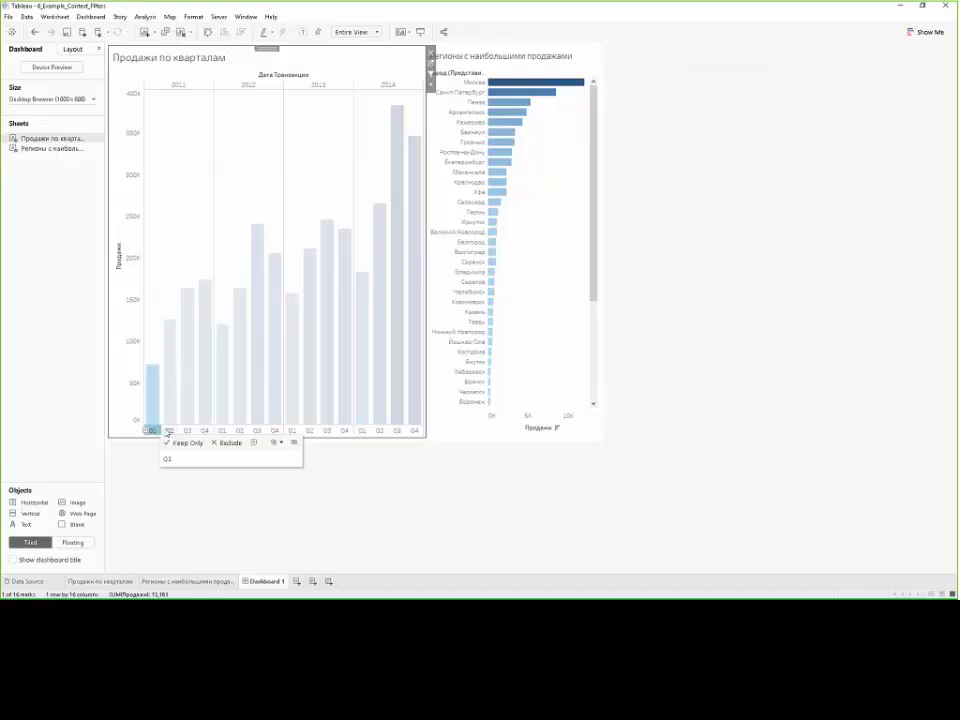
Step: Filter the top-selling regions chart by Q2, Q3 and Q4 2011 in turn, and clear the quarter selection to view all periods
left_click(172, 431)
left_click(187, 431)
left_click(204, 431)
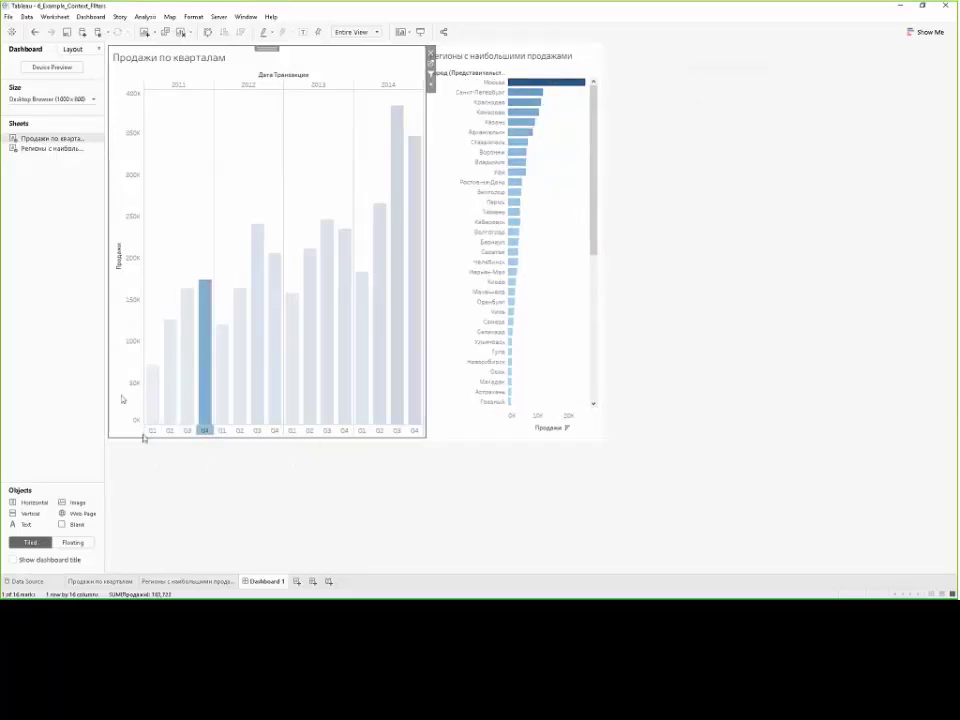
left_click(213, 431)
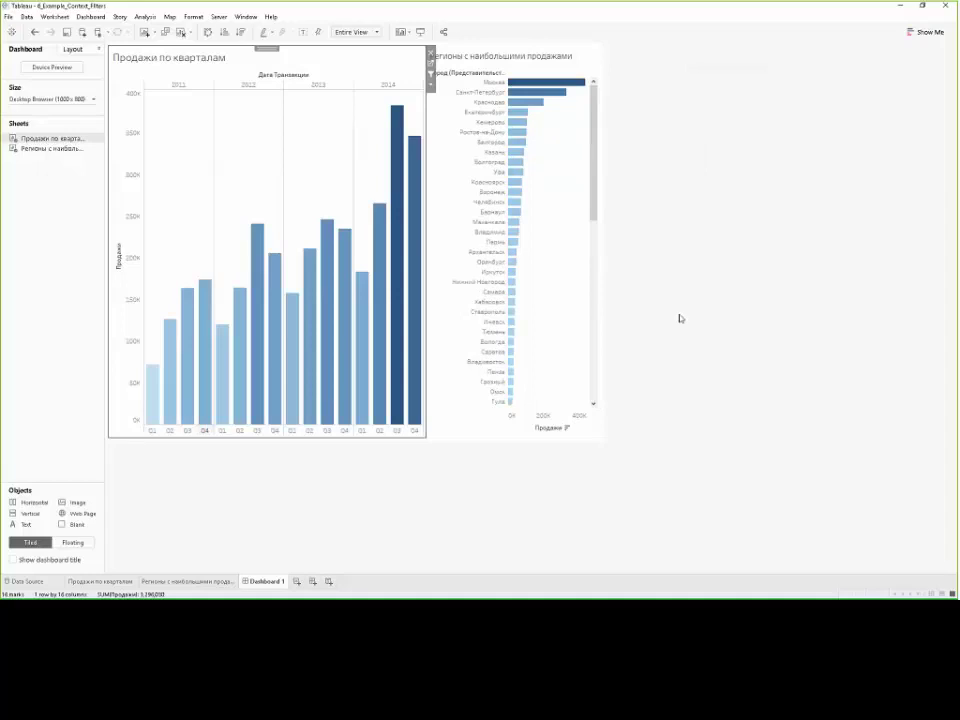
mouse_move(558, 91)
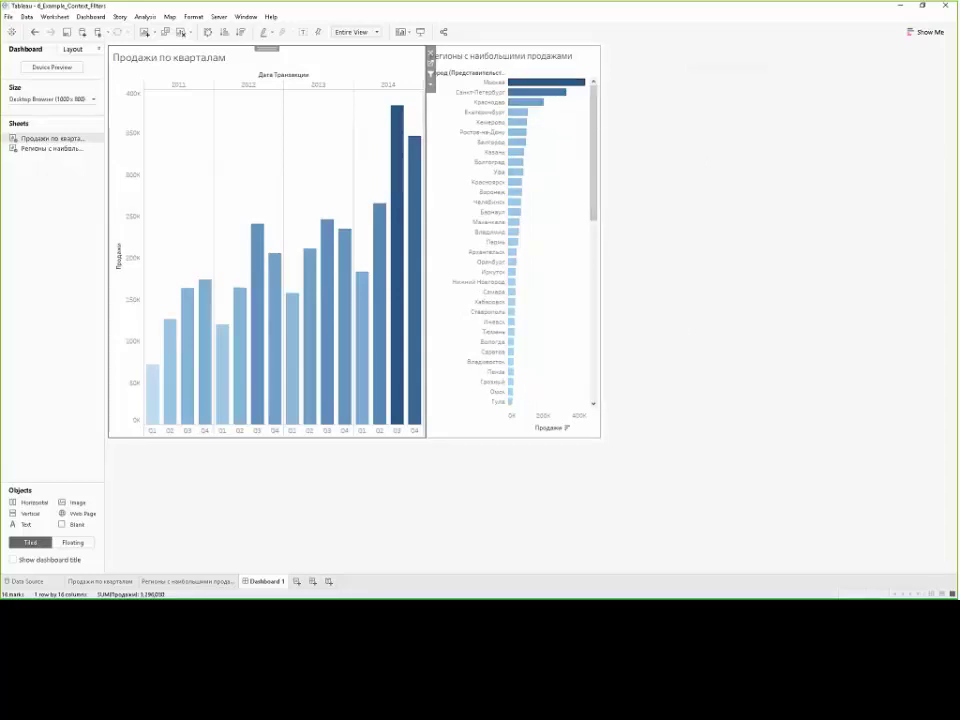
left_click_drag(593, 150, 615, 86)
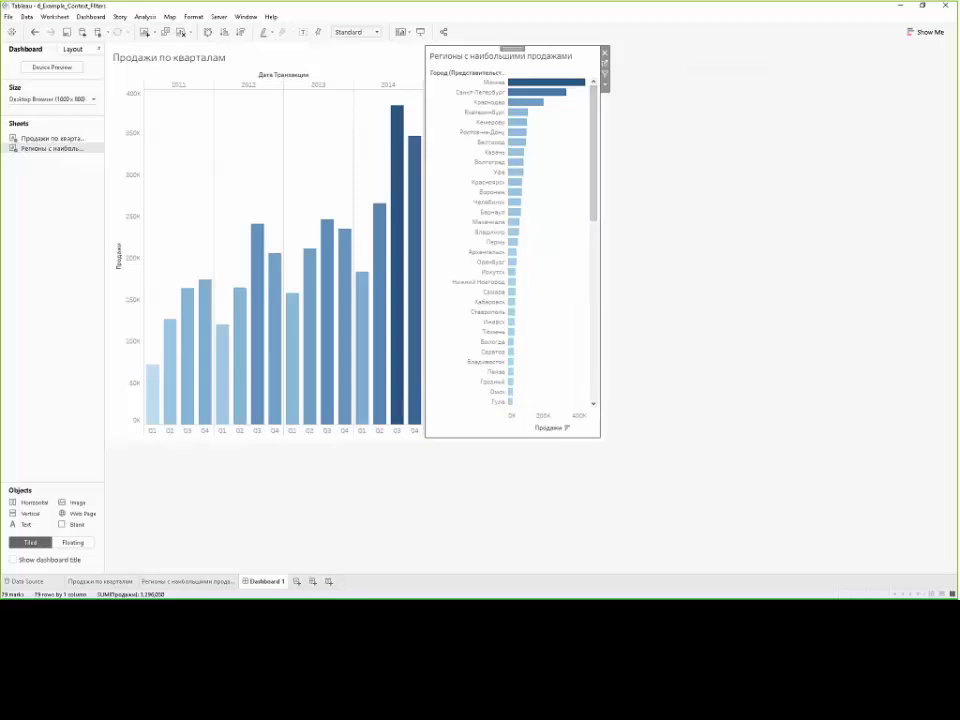
Step: On the top-selling regions sheet, filter Город (Представительства) to the top 3 by the sum of Продажи
left_click(187, 582)
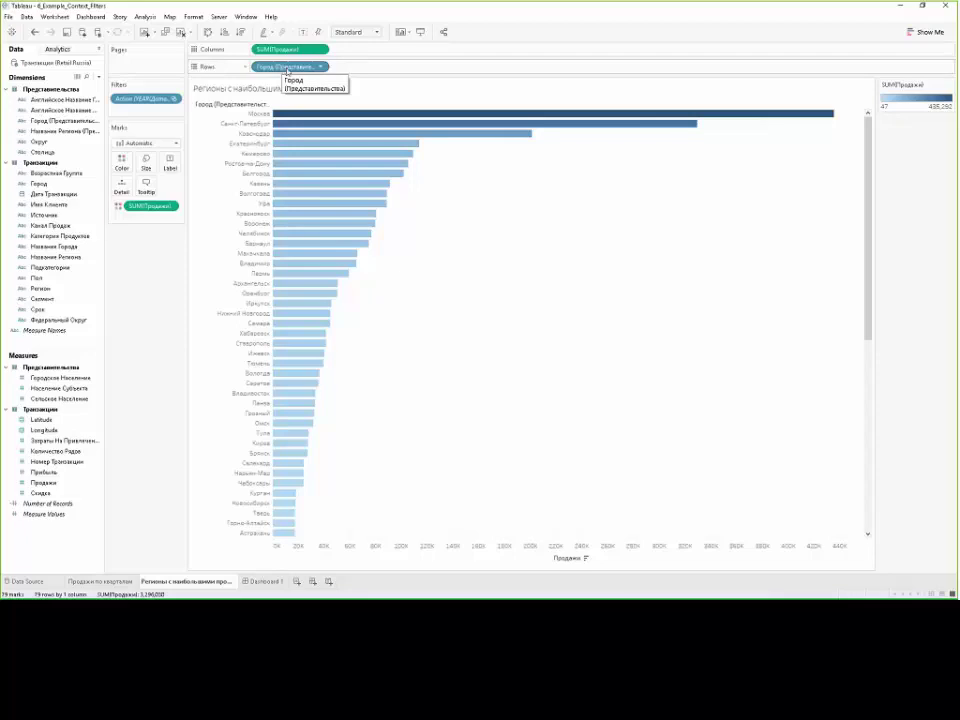
left_click_drag(288, 72, 143, 115)
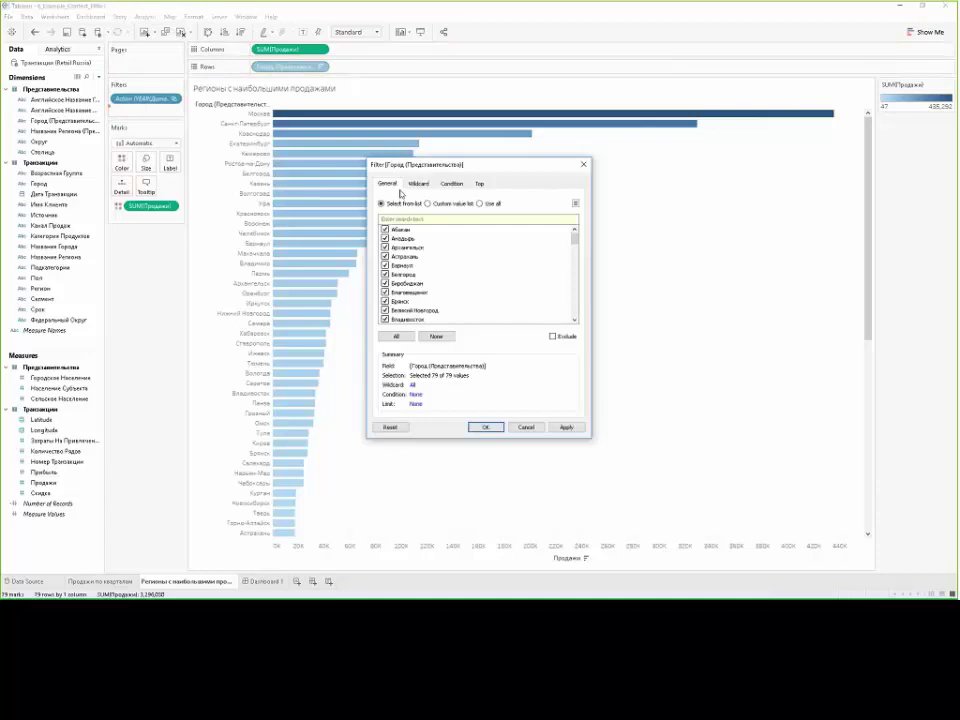
left_click_drag(475, 164, 351, 175)
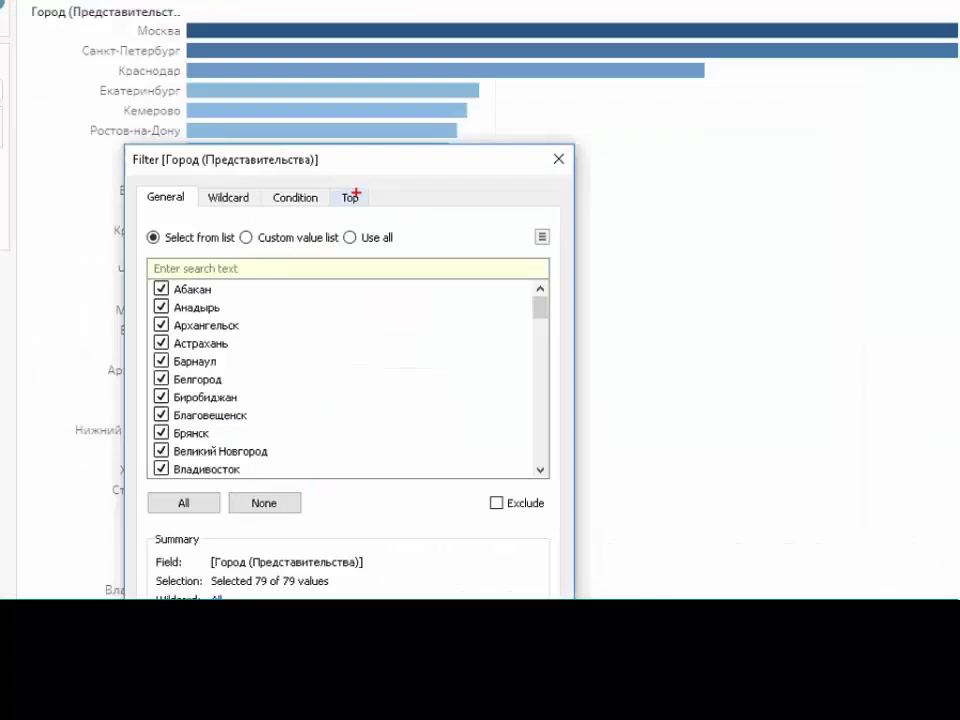
left_click(355, 196)
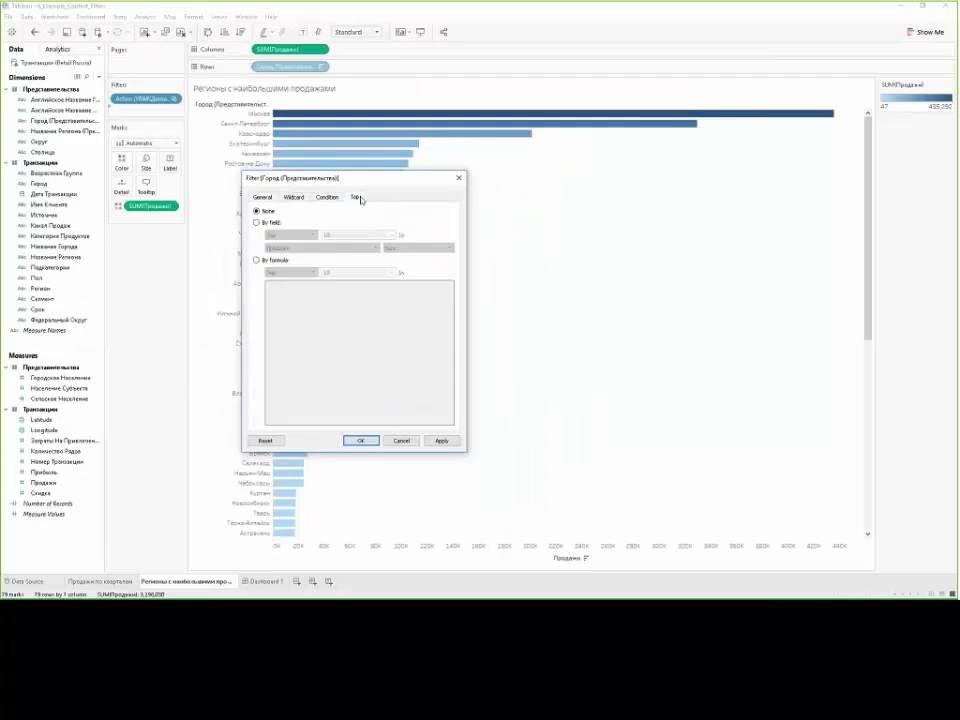
left_click(266, 222)
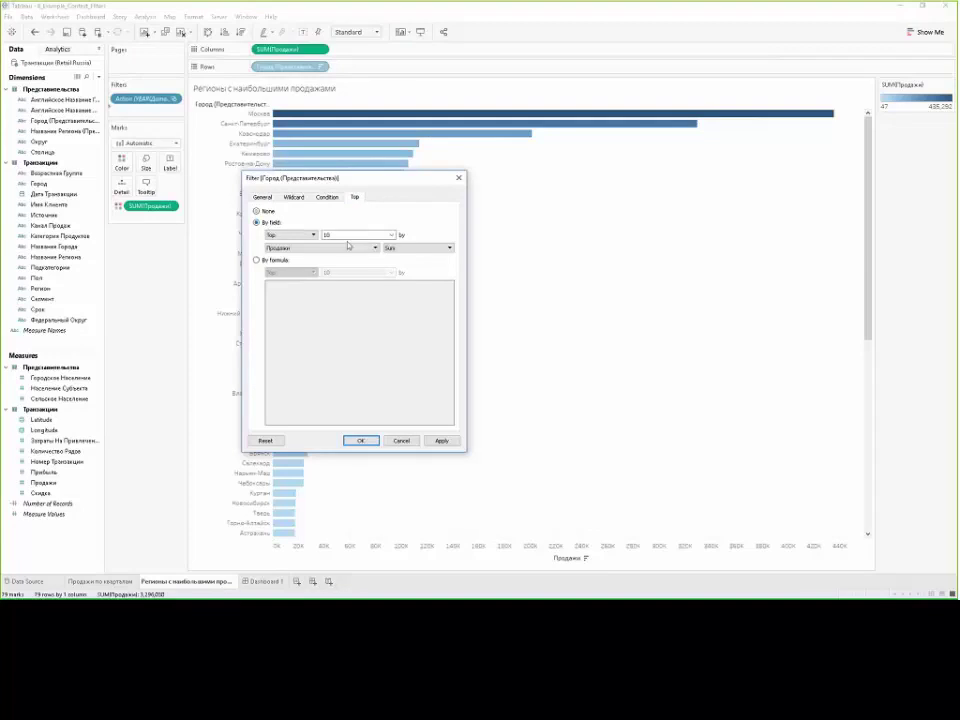
double_click(363, 233)
type("3")
left_click(441, 441)
left_click(361, 440)
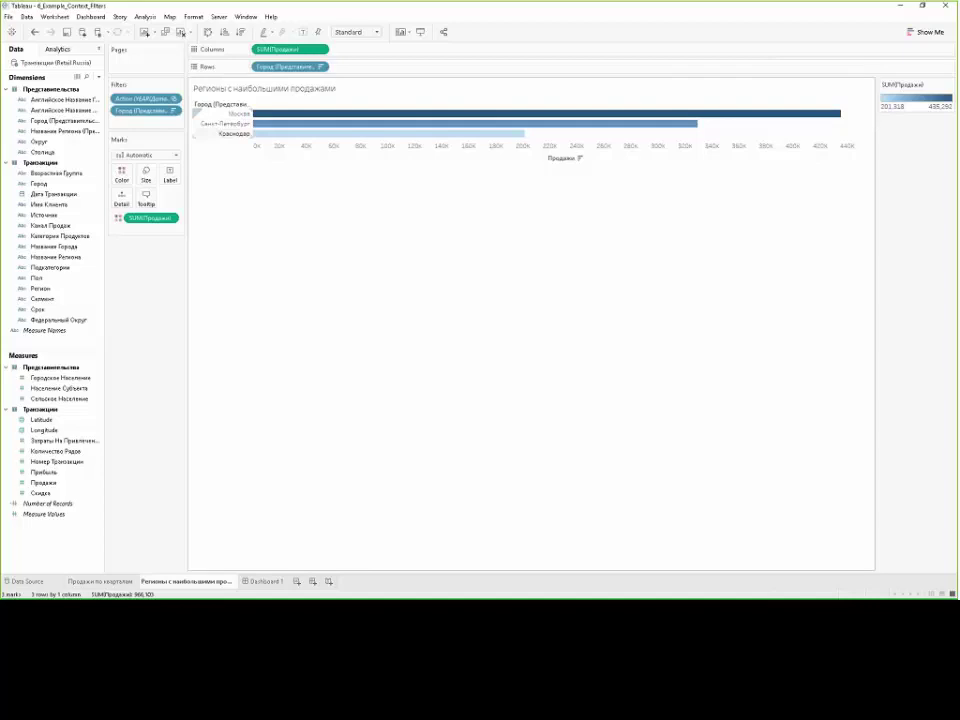
Step: On Dashboard 1, filter the top-three regions chart by each quarter of 2011 in turn, and clear the quarter selection
left_click(264, 581)
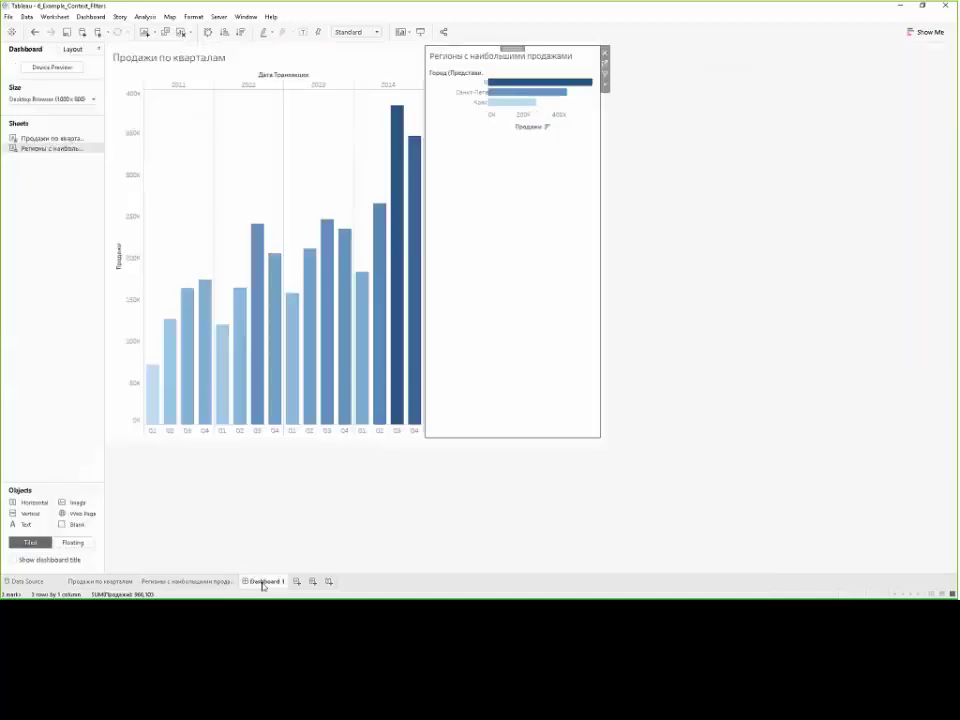
left_click(151, 431)
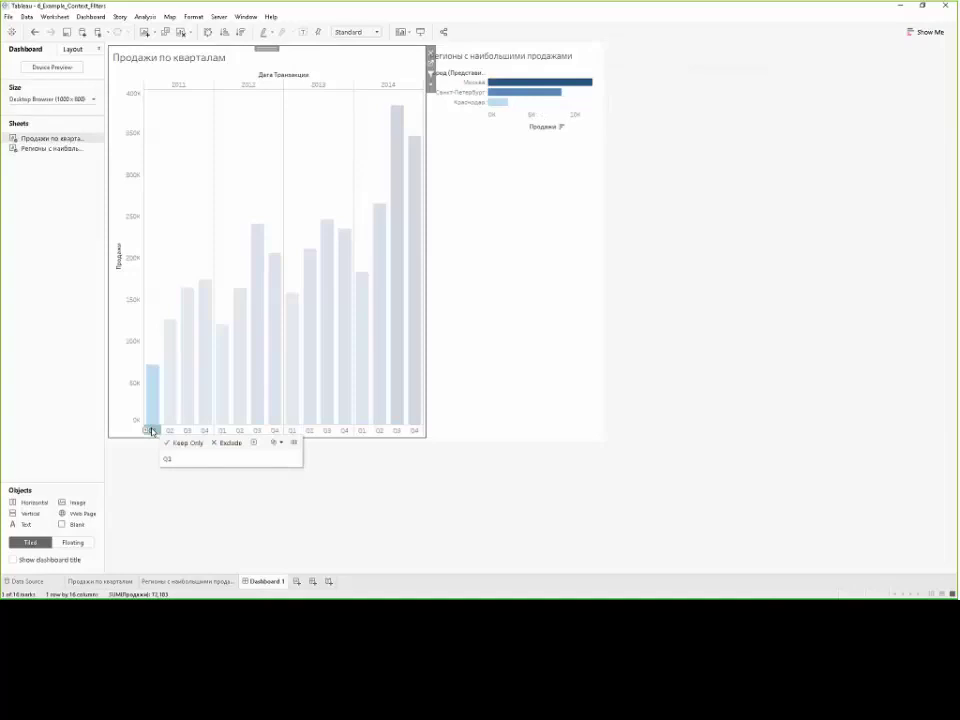
left_click(170, 431)
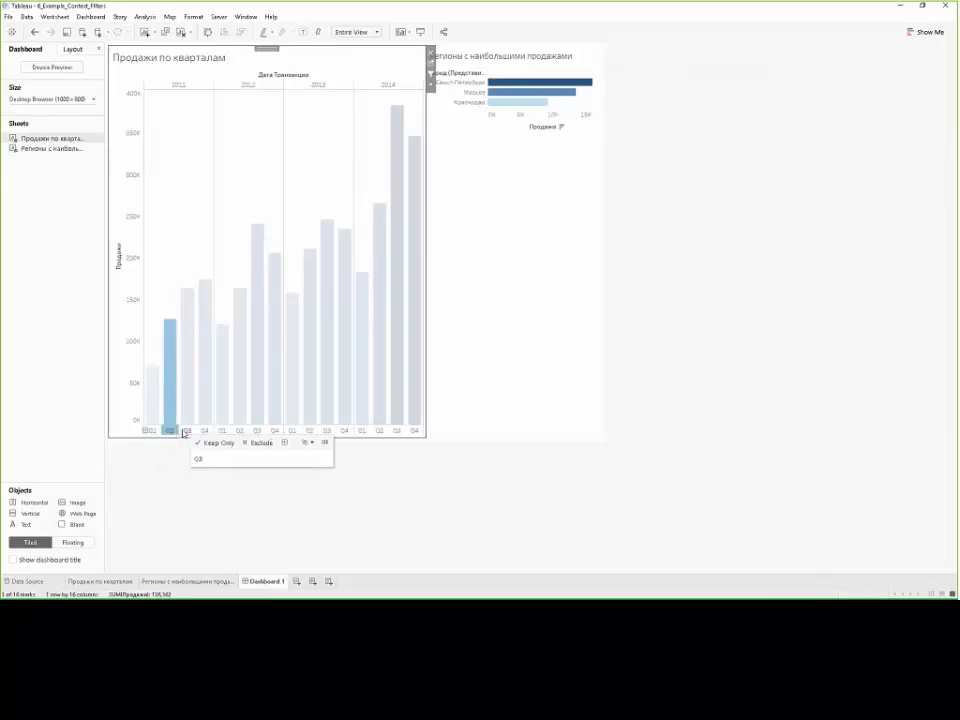
left_click(188, 431)
left_click(205, 431)
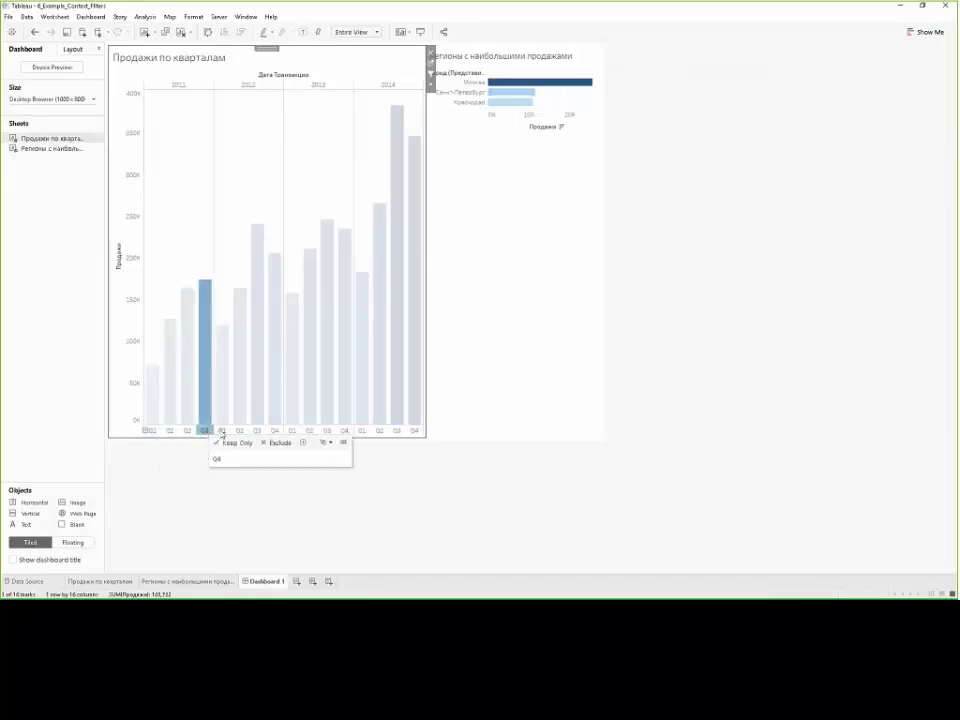
left_click(222, 431)
left_click(222, 431)
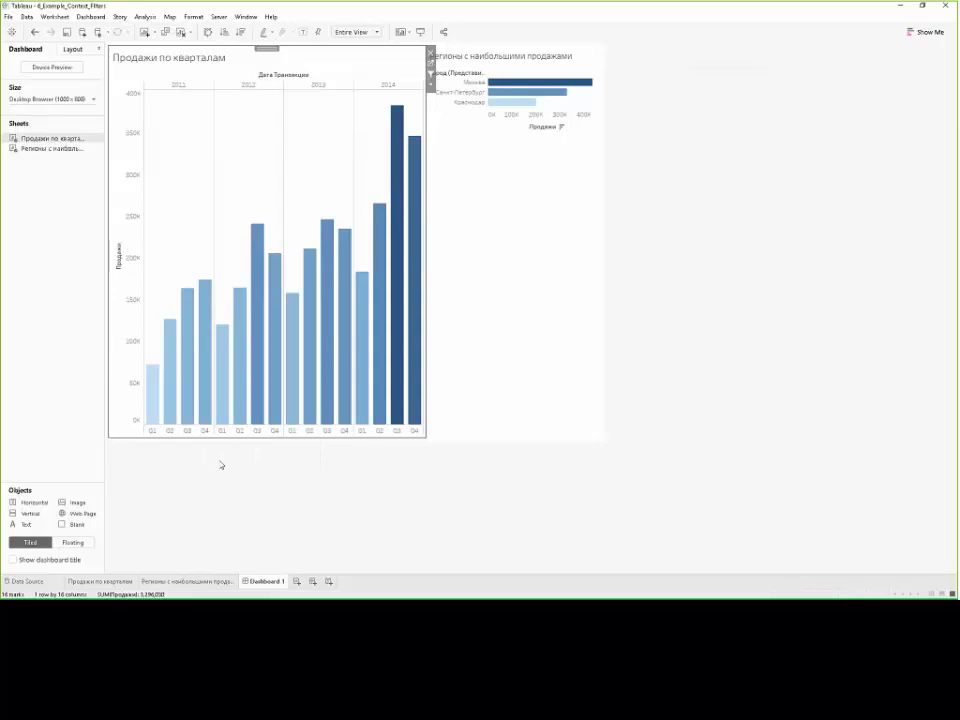
left_click(221, 465)
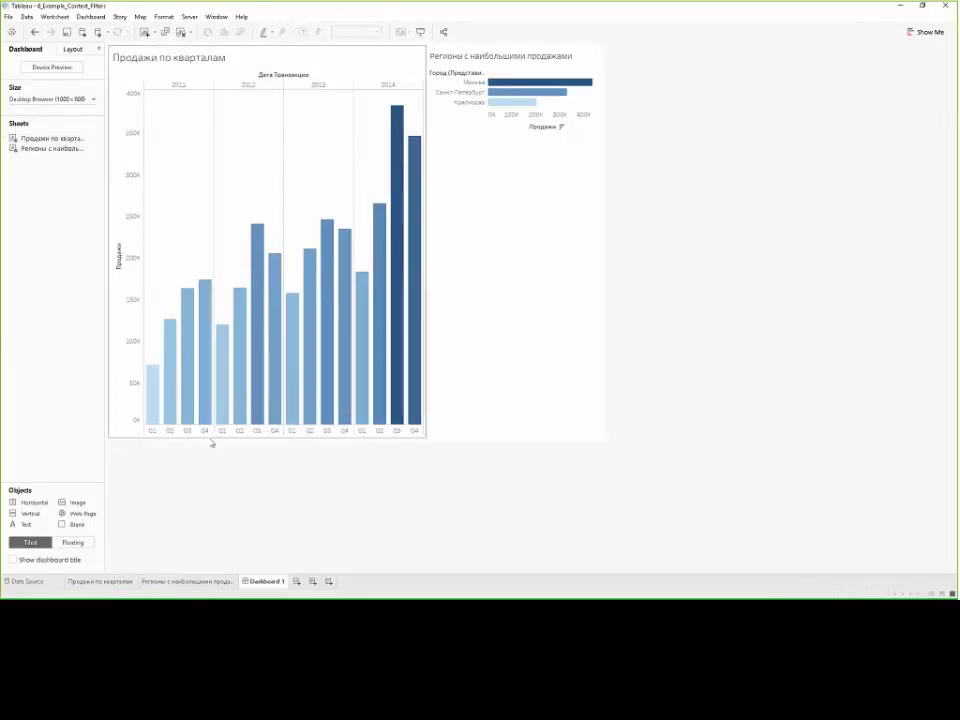
Step: Compare the top-three regions chart across quarters from Q1 2012 to Q2 2013, and clear the quarter selection
left_click(221, 430)
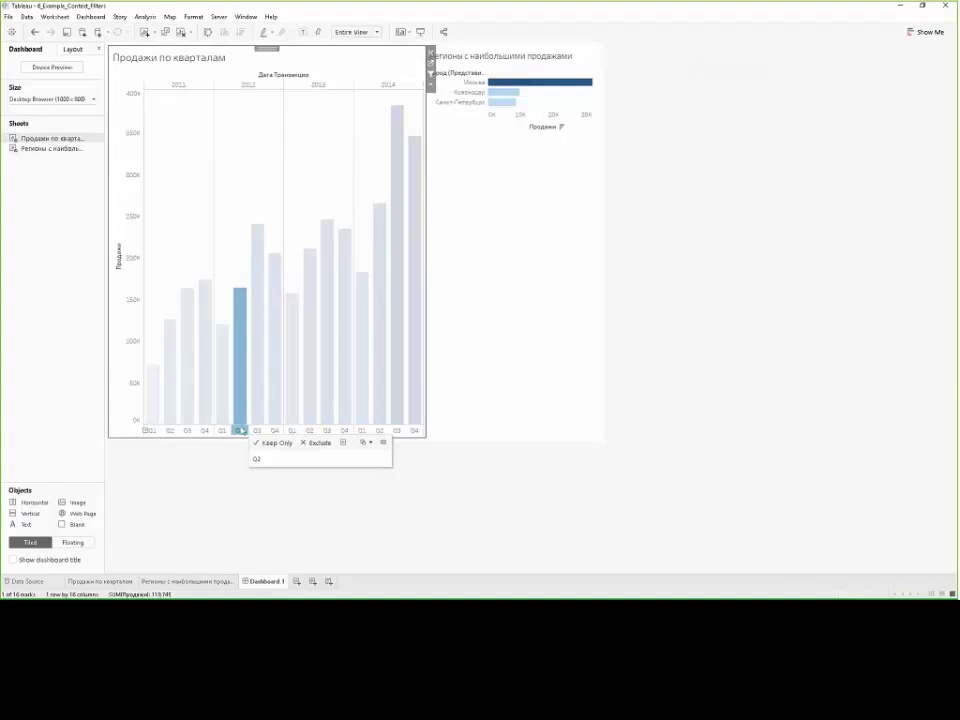
left_click(257, 430)
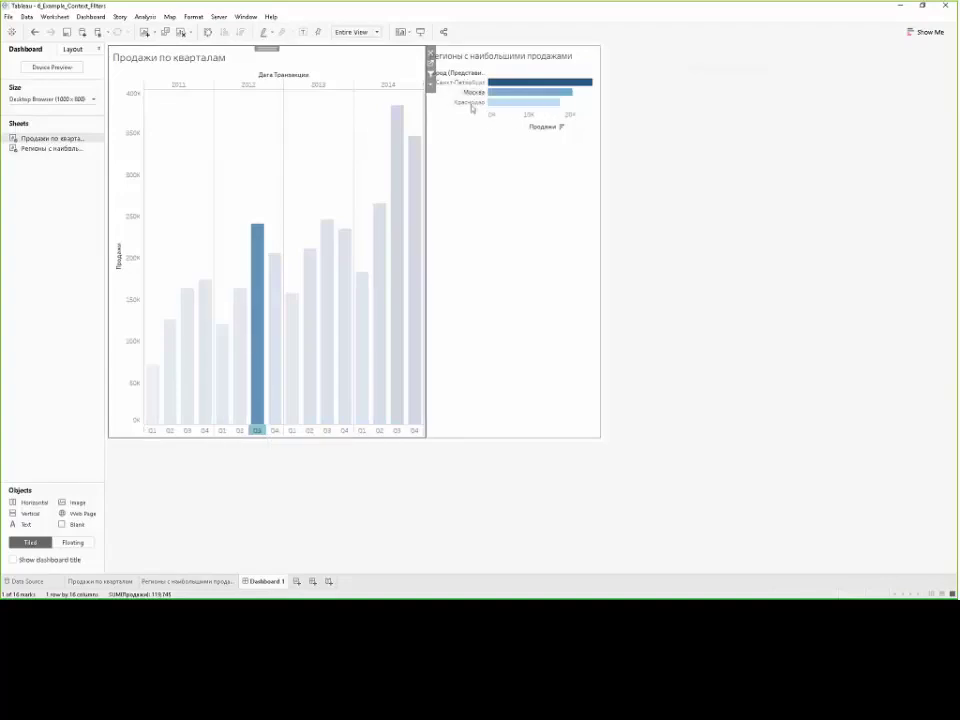
left_click(289, 432)
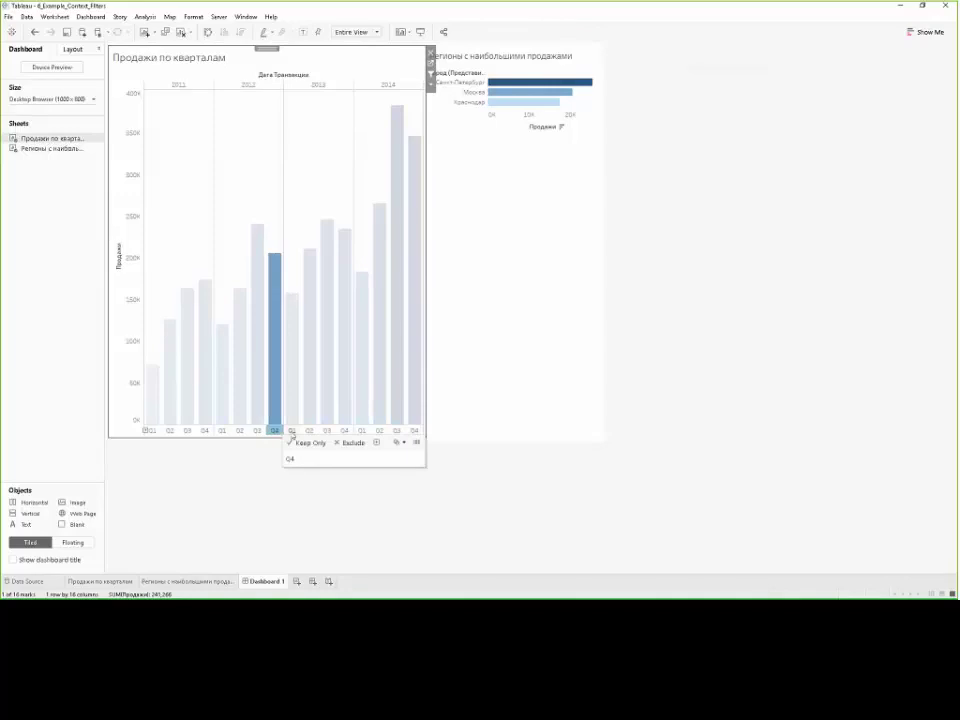
left_click(309, 432)
left_click(327, 432)
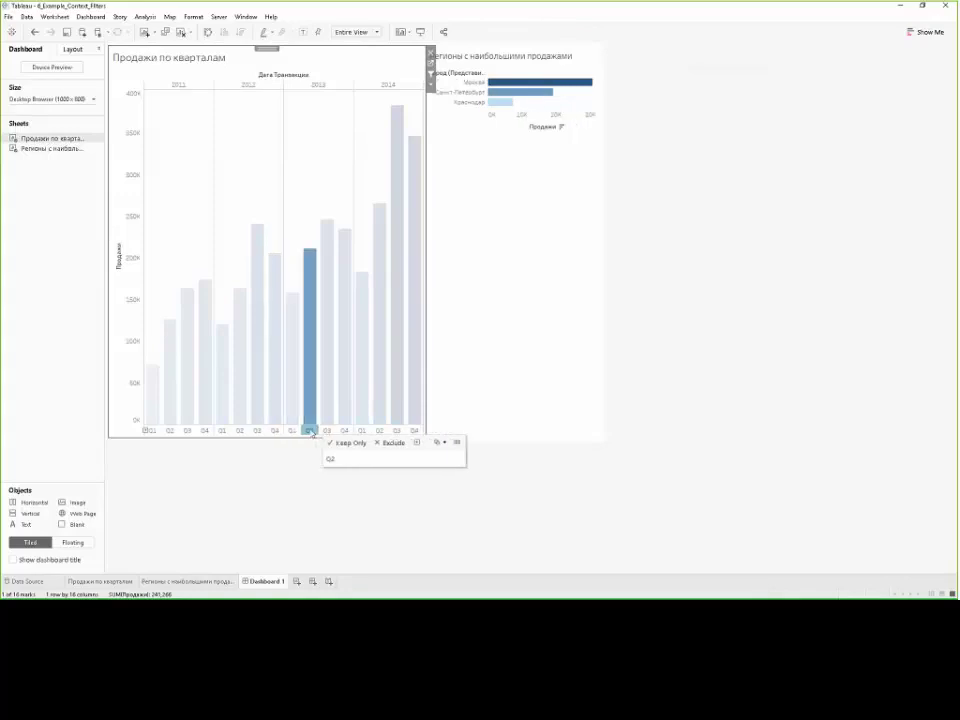
left_click(310, 431)
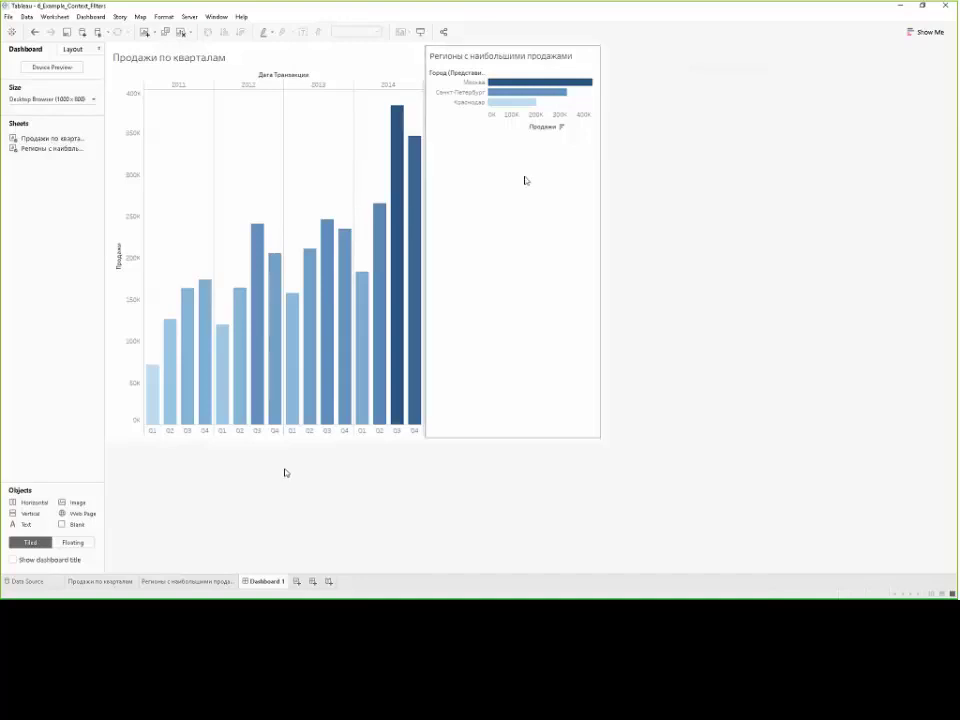
Step: Examine the quarter action filter and the Город (Представительства) filter applied to the top-selling regions sheet
left_click(206, 580)
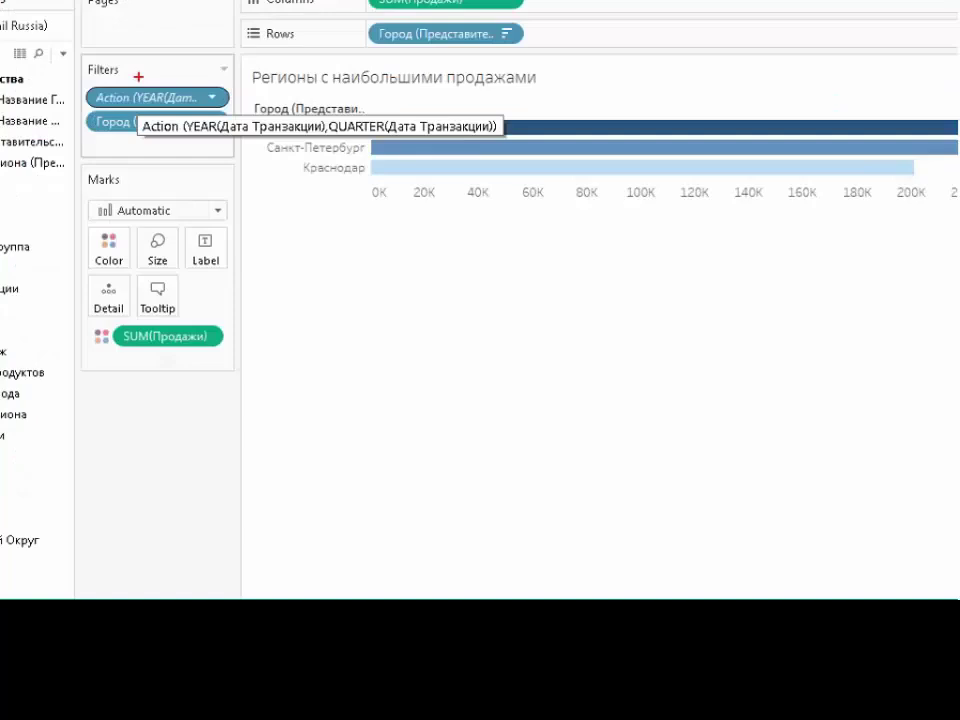
mouse_move(138, 77)
left_mouse_down()
mouse_move(72, 80)
mouse_move(84, 108)
mouse_move(258, 100)
mouse_move(131, 74)
left_mouse_up()
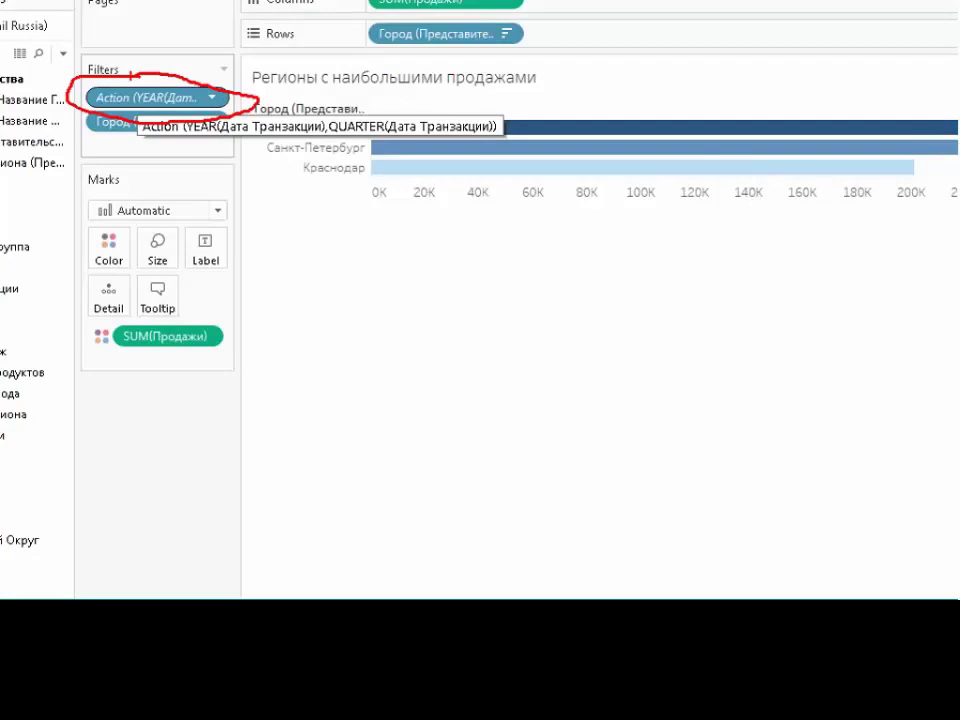
mouse_move(96, 76)
left_mouse_down()
mouse_move(60, 100)
mouse_move(250, 125)
left_mouse_up()
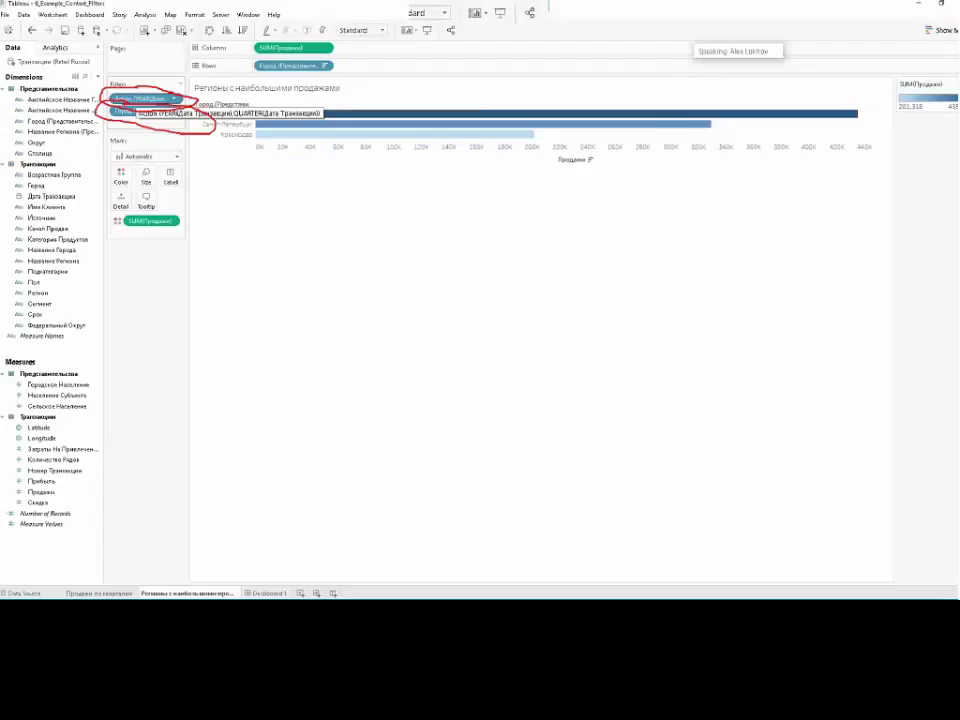
key("Escape")
Step: On Dashboard 1, filter the regions chart by Q1, Q2 and Q3 2011 in turn, and inspect the Санкт-Петербург bar
left_click(265, 581)
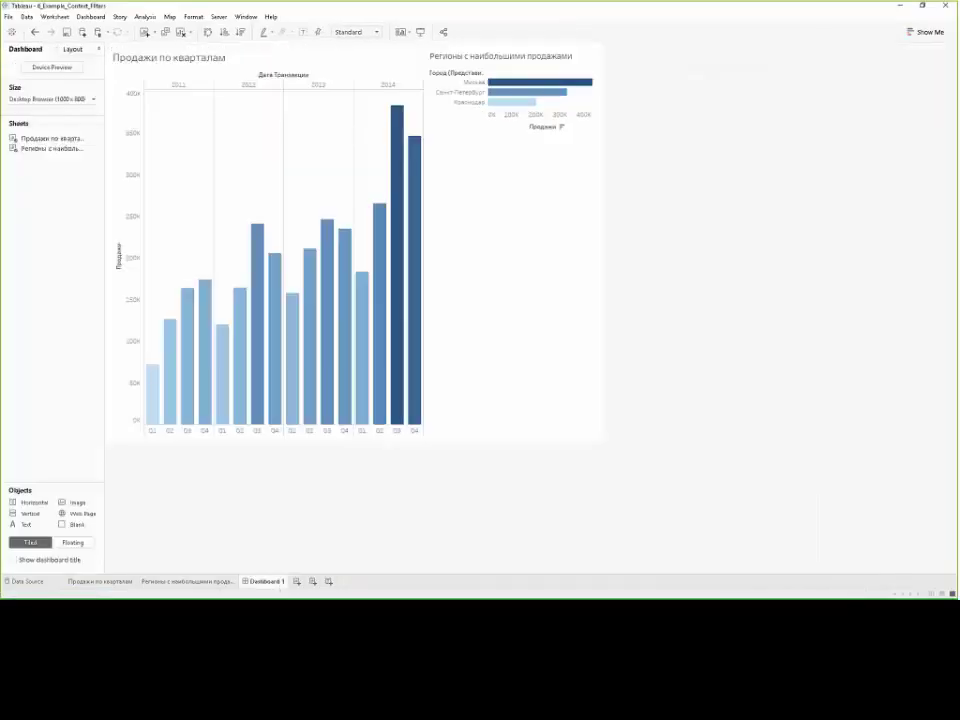
left_click(571, 70)
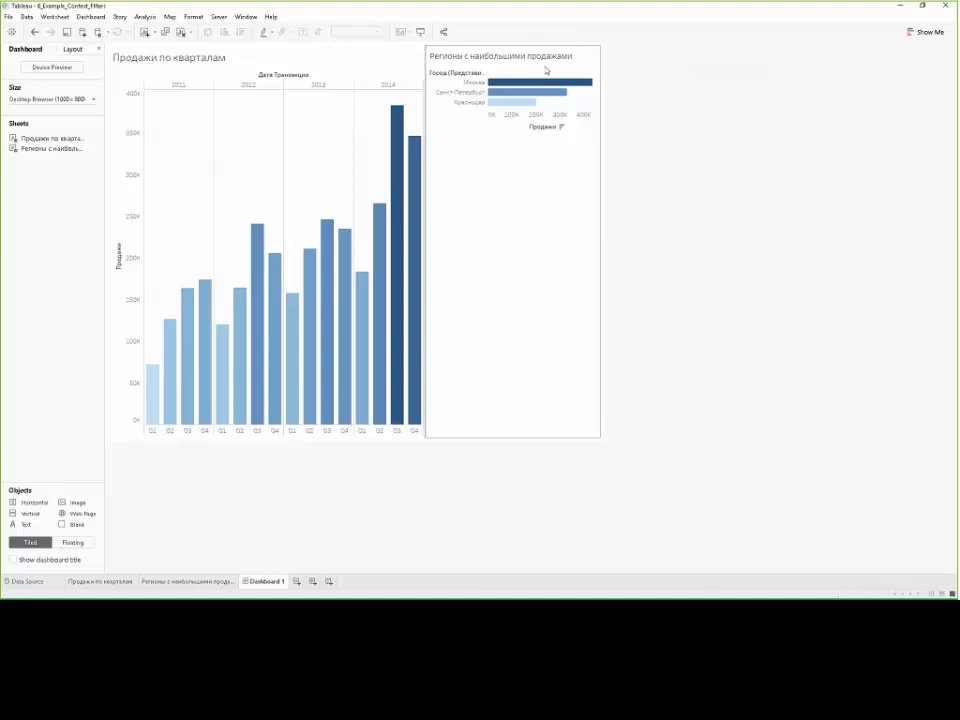
left_click(194, 407)
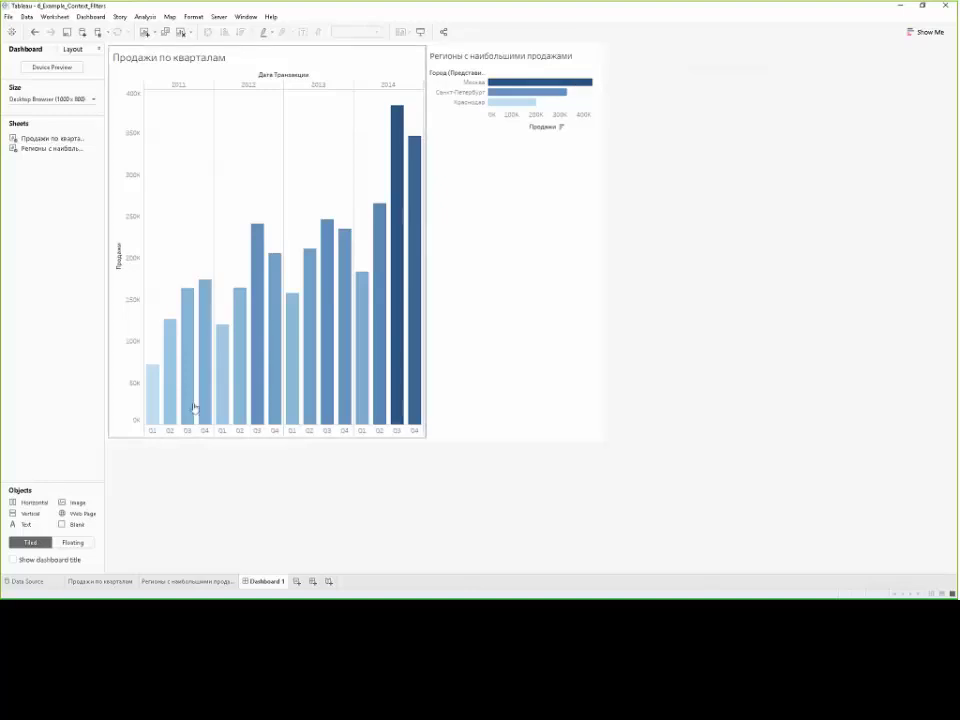
left_click(464, 361)
left_click(151, 433)
left_click(151, 430)
left_click(169, 430)
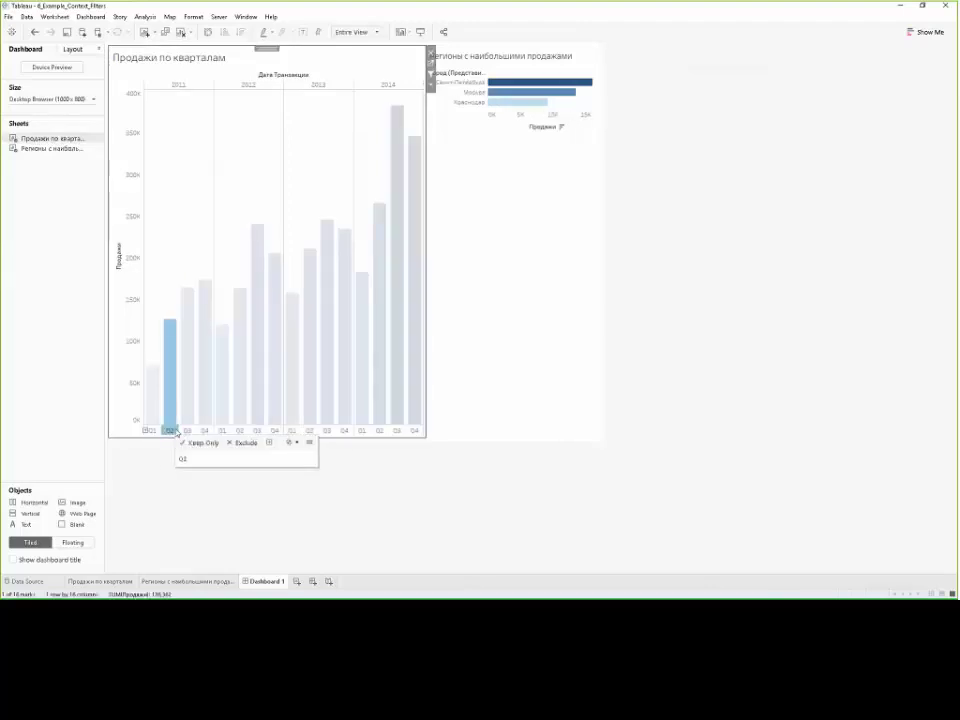
left_click(186, 430)
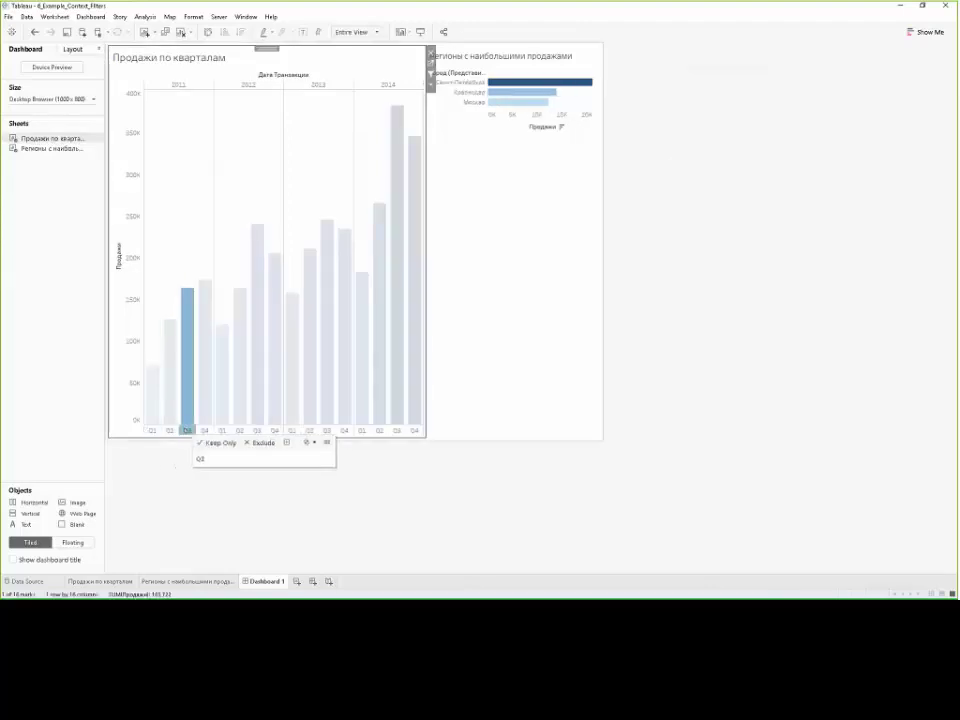
mouse_move(525, 92)
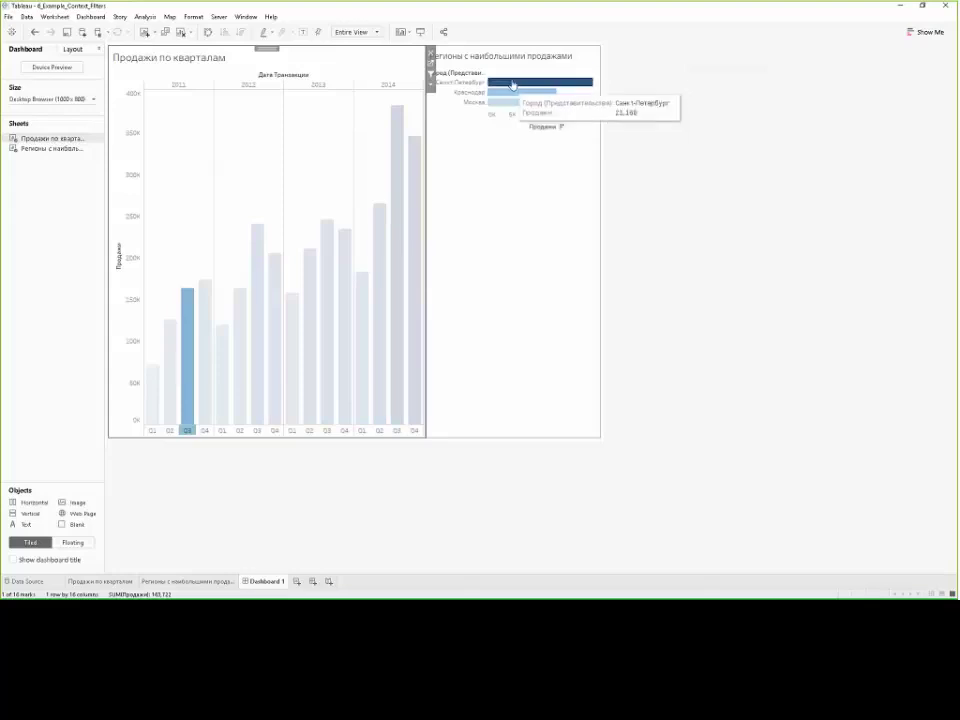
Step: Compare the regions chart for Q4 2011, all quarters combined and Q1 2012, and clear the quarter selection
mouse_move(229, 394)
left_click(204, 431)
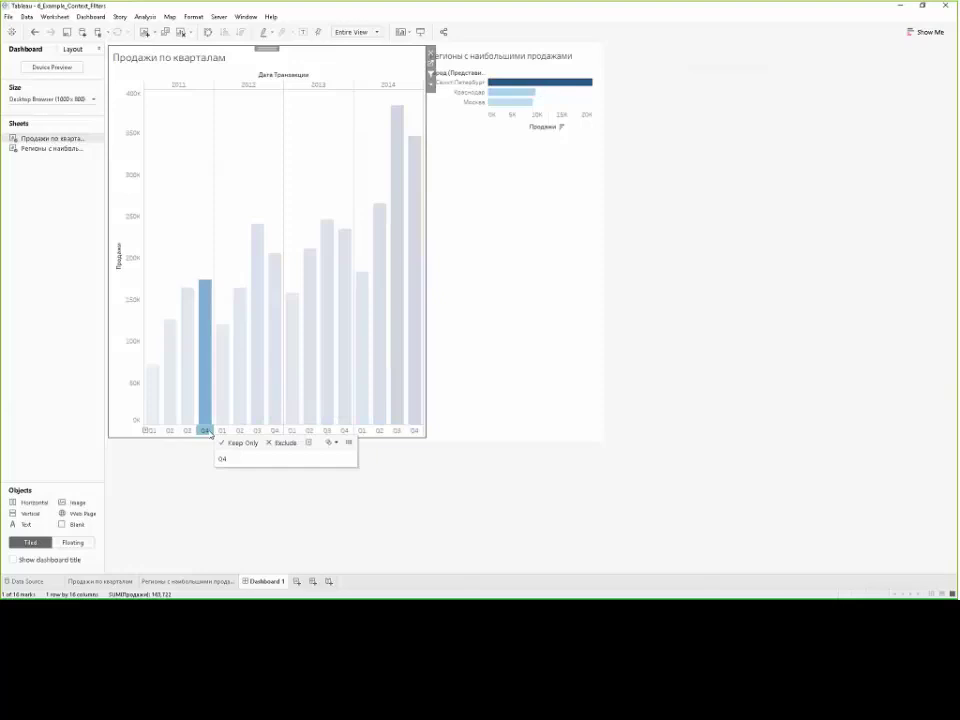
left_click(221, 432)
left_click(221, 432)
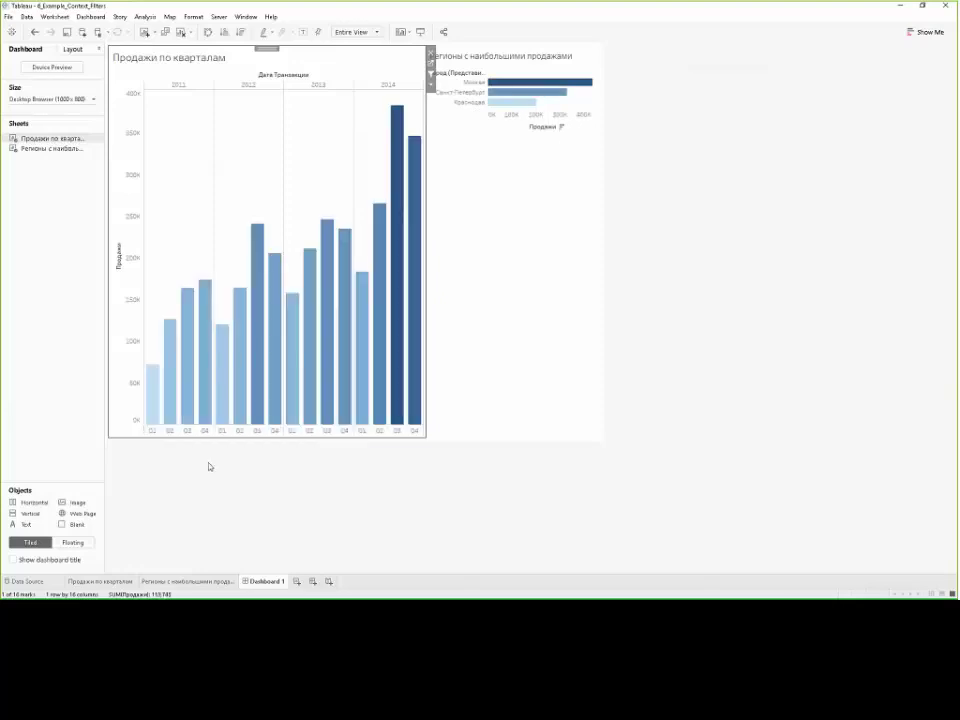
mouse_move(512, 86)
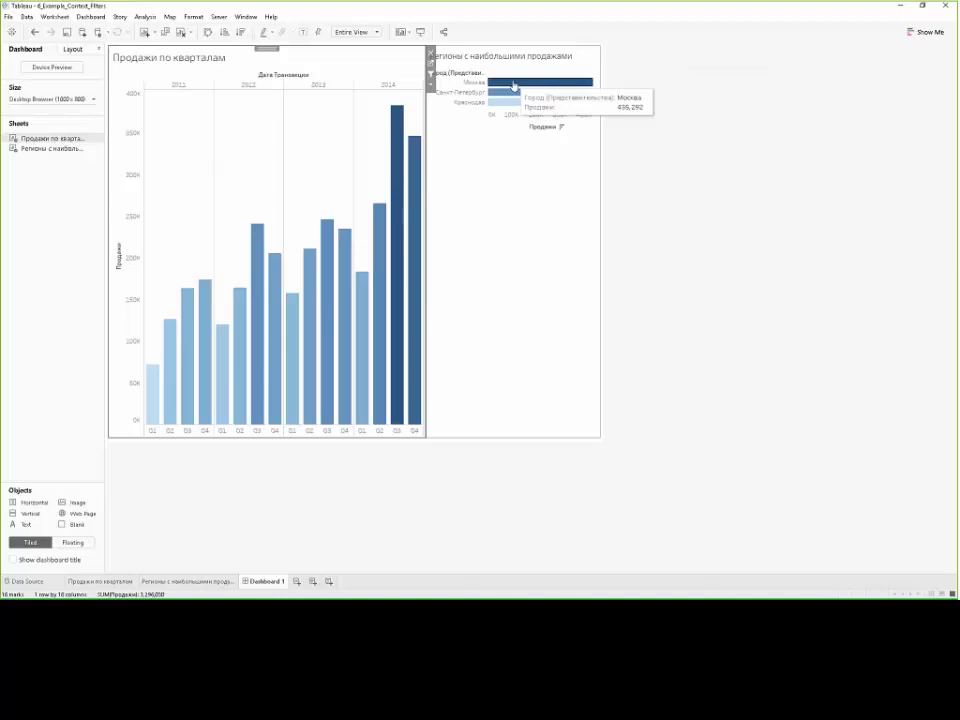
left_click(222, 430)
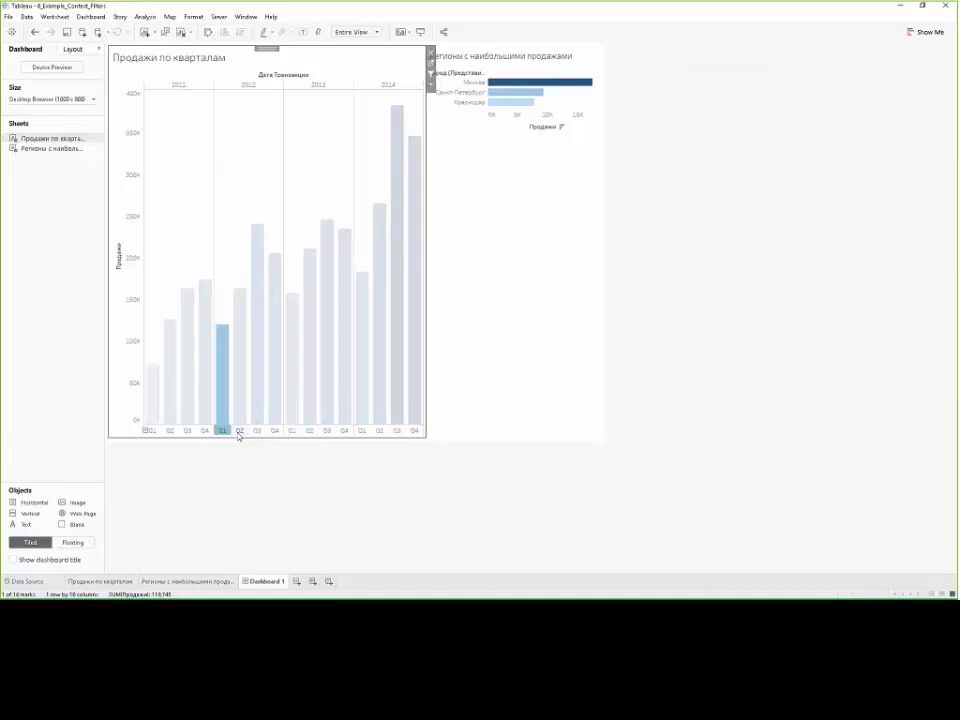
left_click(228, 437)
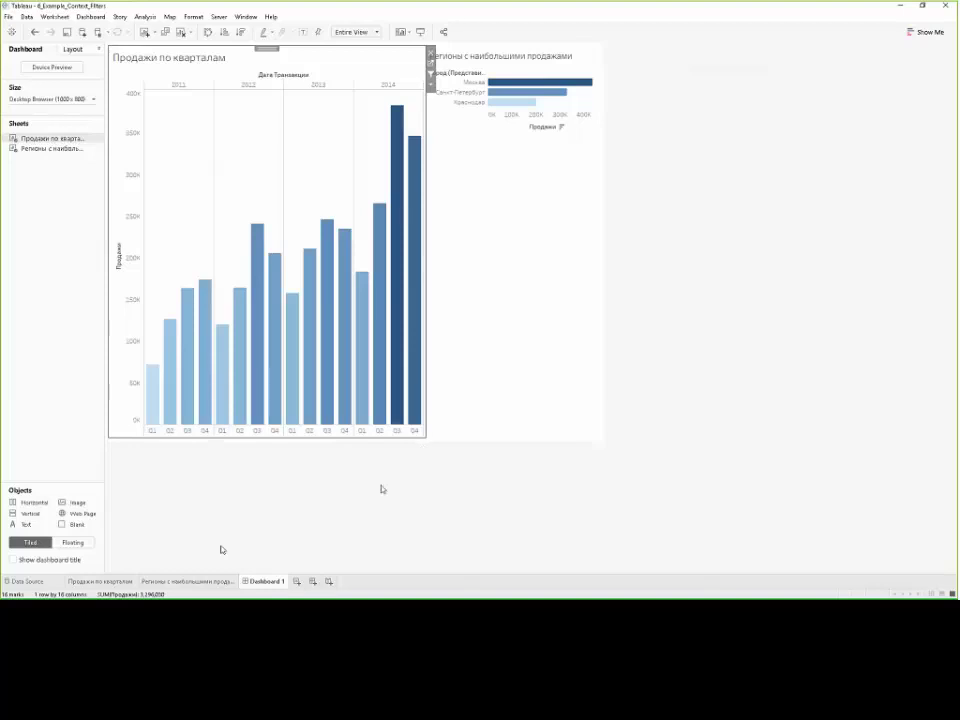
Step: On the top-selling regions sheet, add the quarter action filter to context
left_click(195, 581)
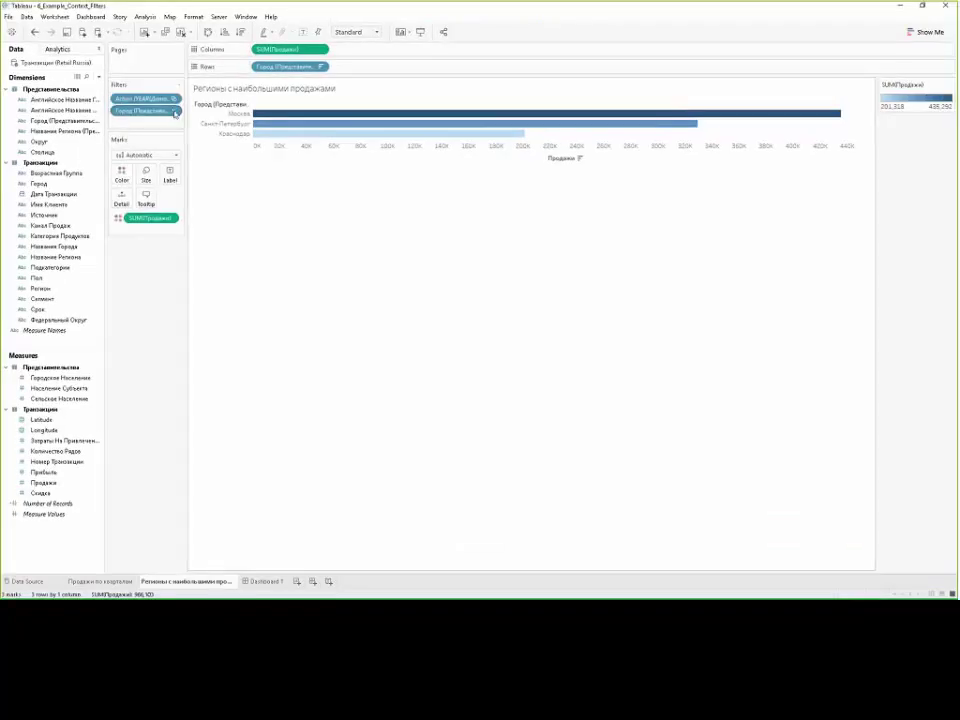
left_click(175, 111)
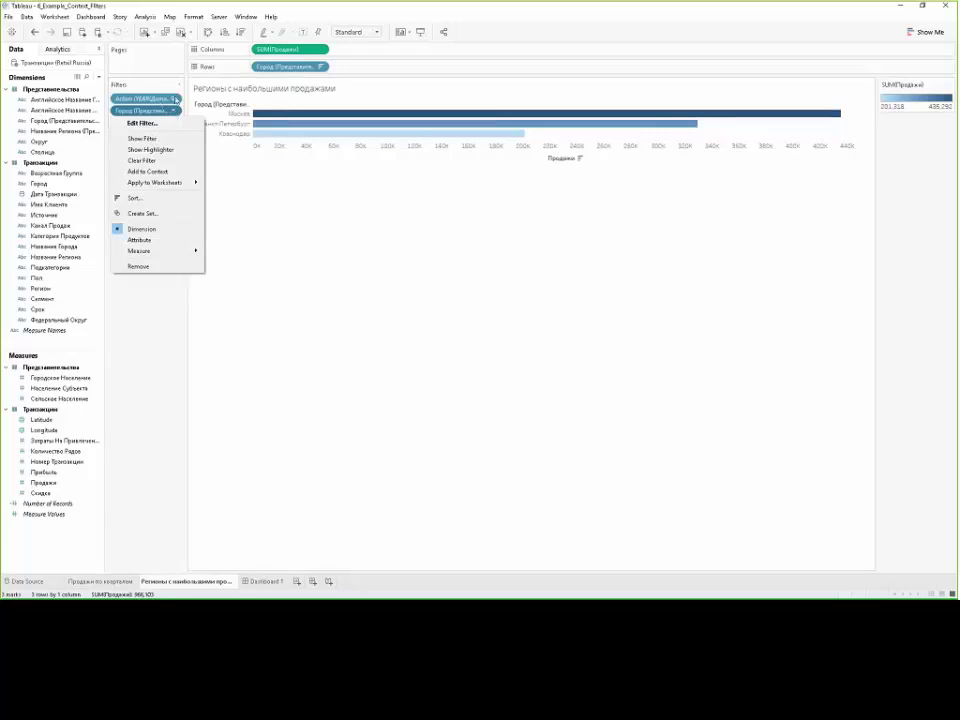
left_click(175, 99)
left_click(175, 99)
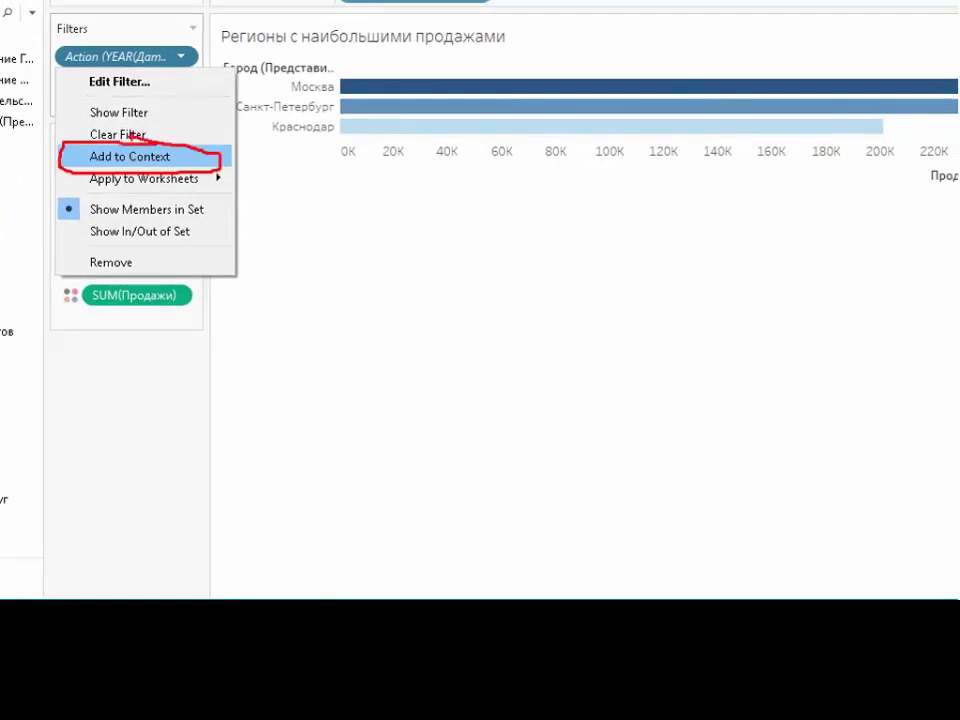
left_click(130, 156)
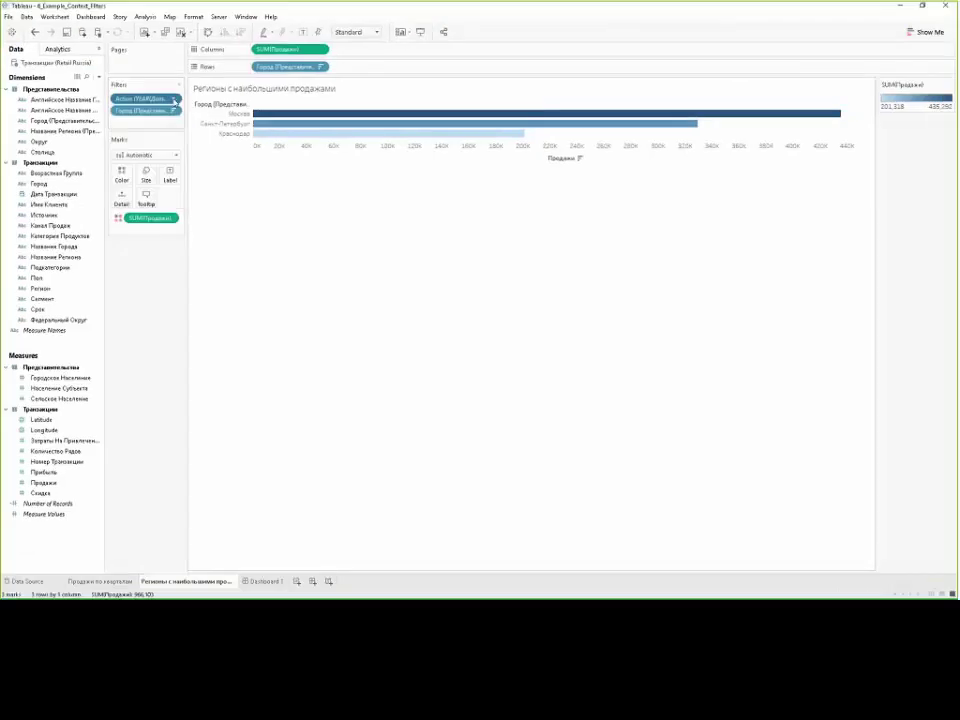
left_click(174, 99)
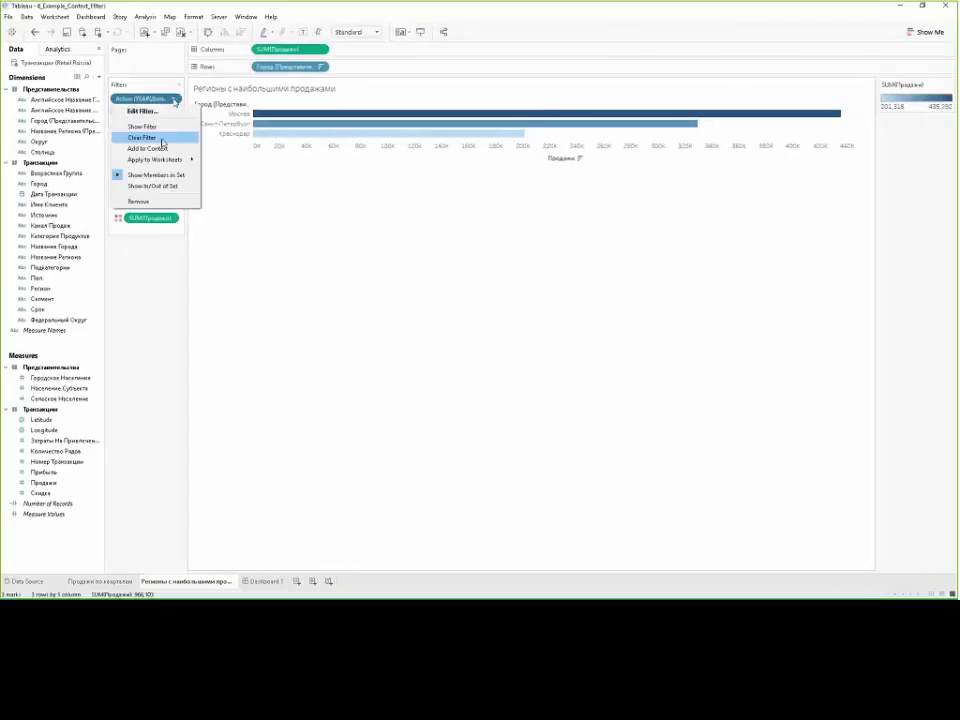
left_click(156, 137)
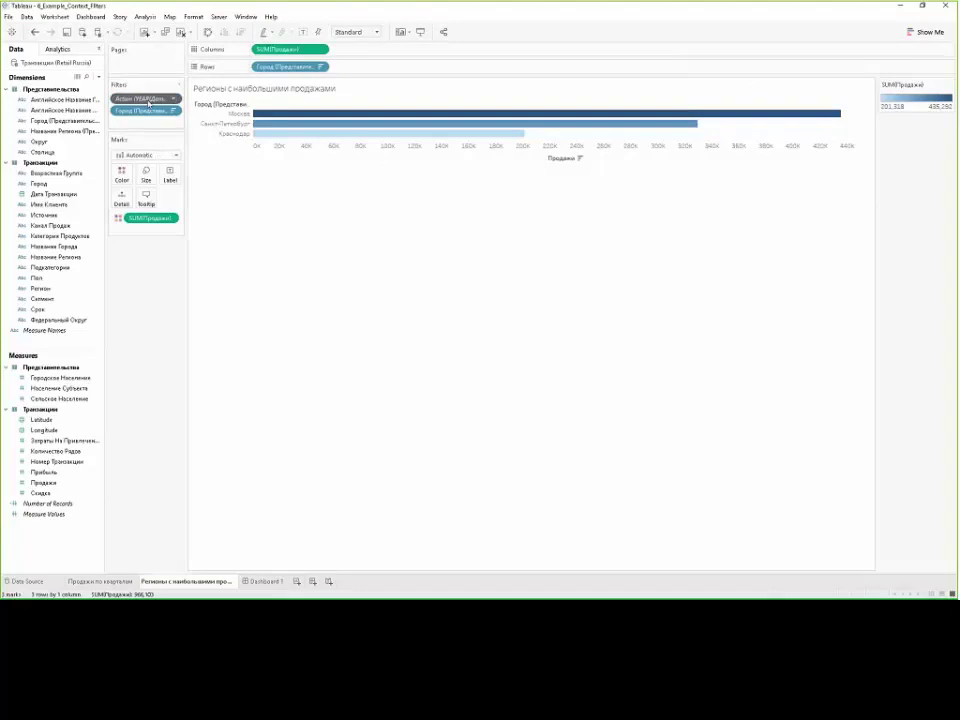
Step: On Dashboard 1, filter the regions chart by each quarter from Q1 2011 to Q4 2012 in turn, and clear the quarter selection
left_click(265, 581)
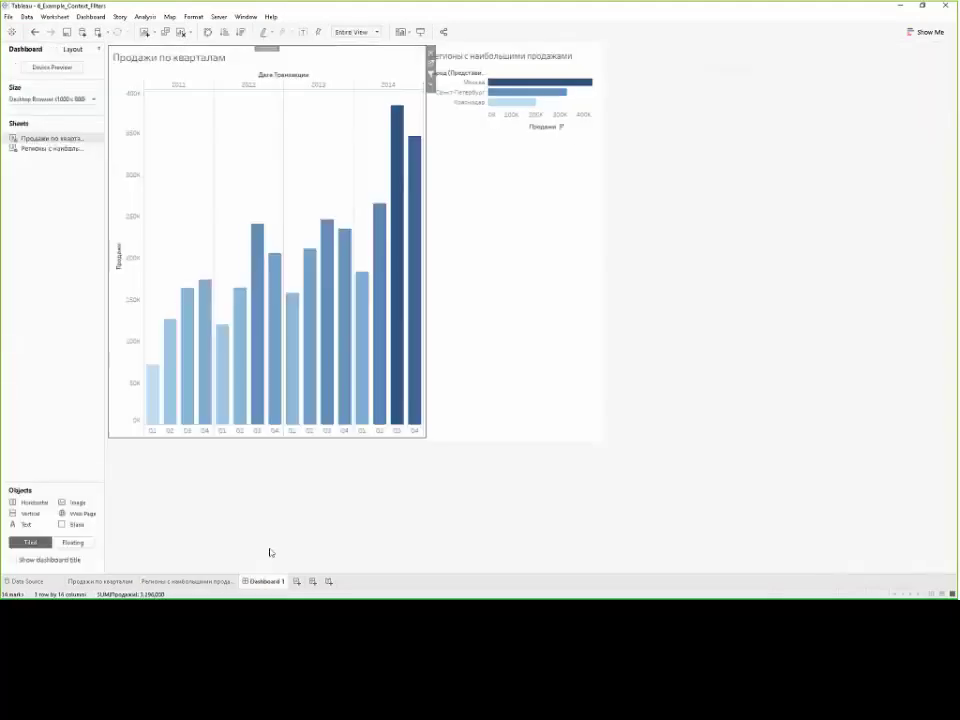
left_click(152, 431)
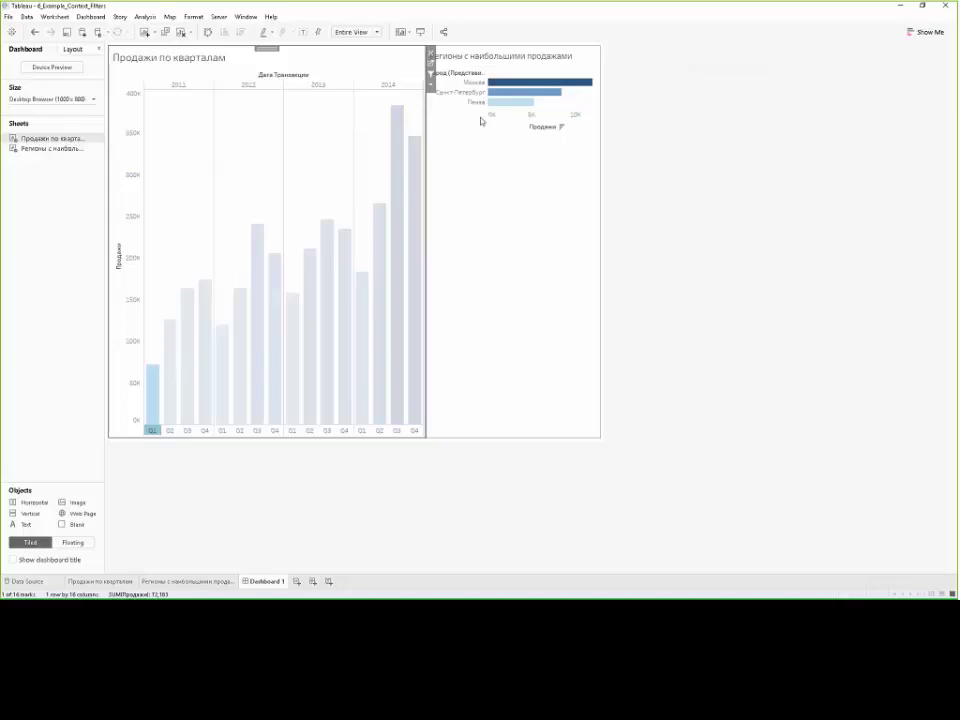
left_click(171, 431)
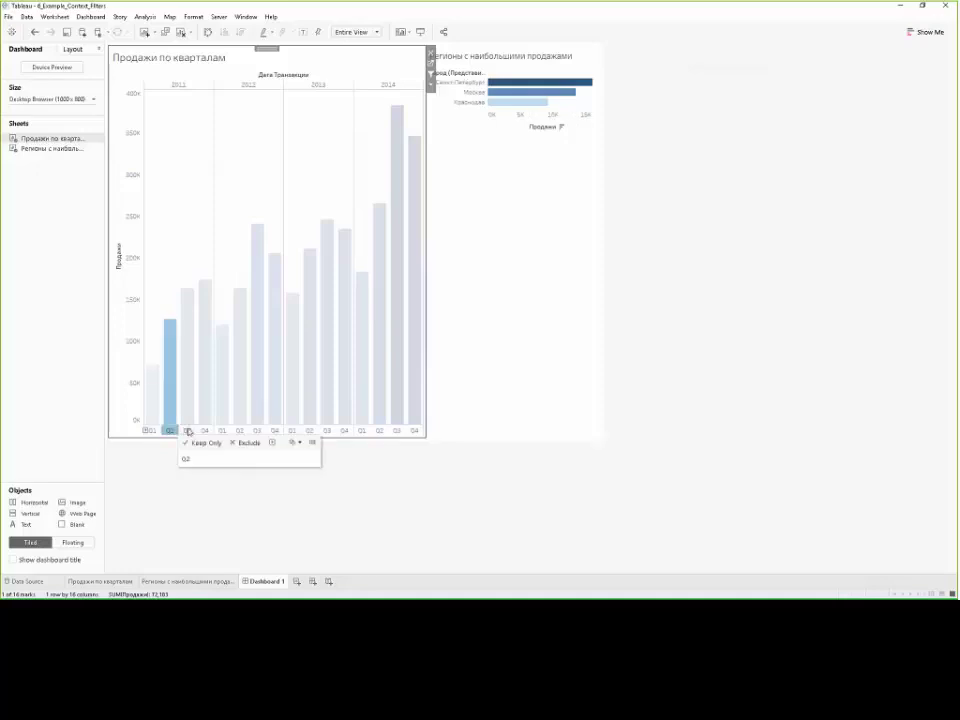
left_click(188, 431)
left_click(204, 431)
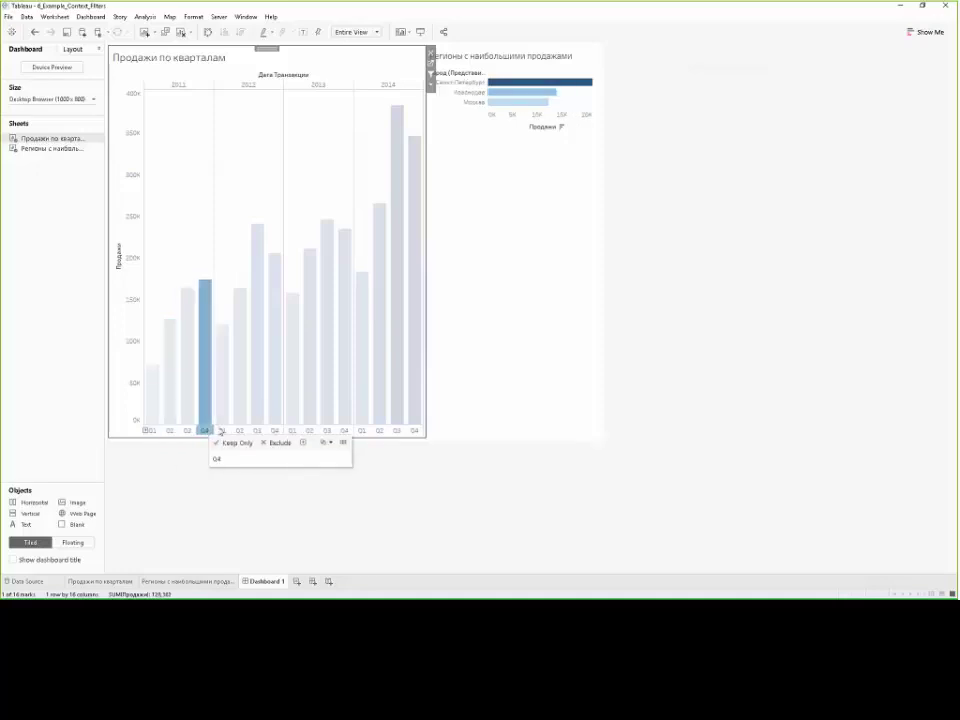
left_click(222, 431)
left_click(239, 431)
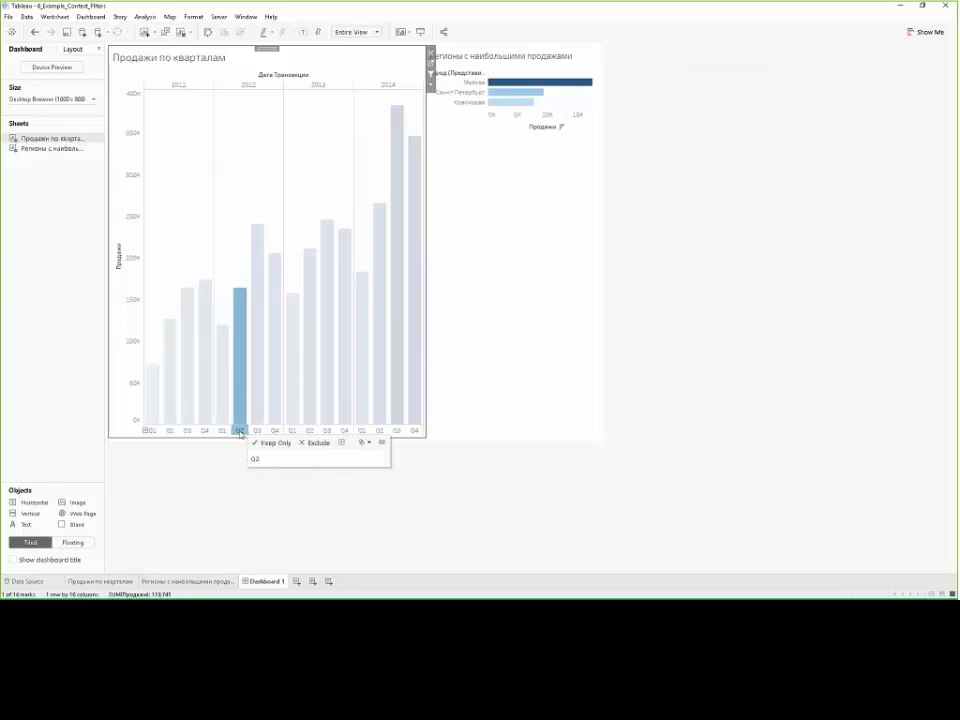
left_click(257, 431)
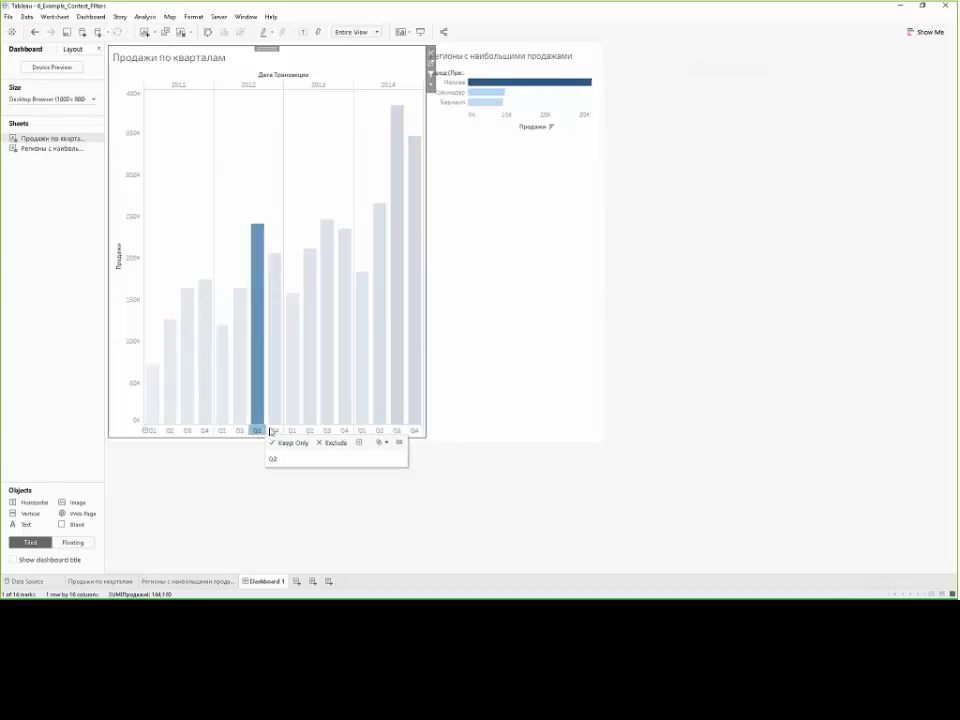
left_click(274, 431)
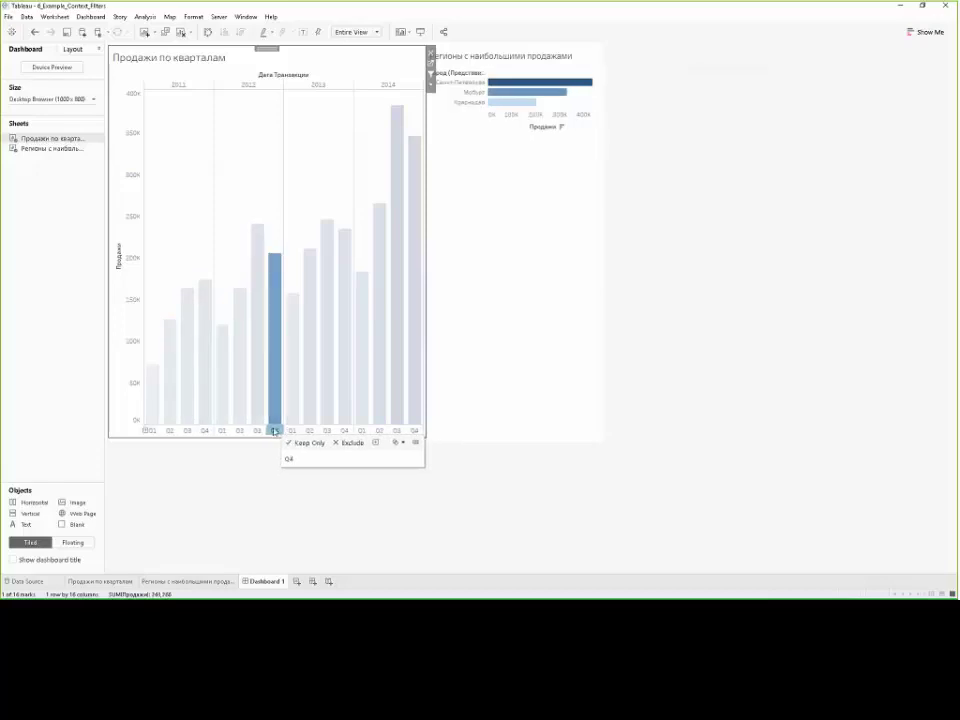
key("Escape")
left_click(229, 484)
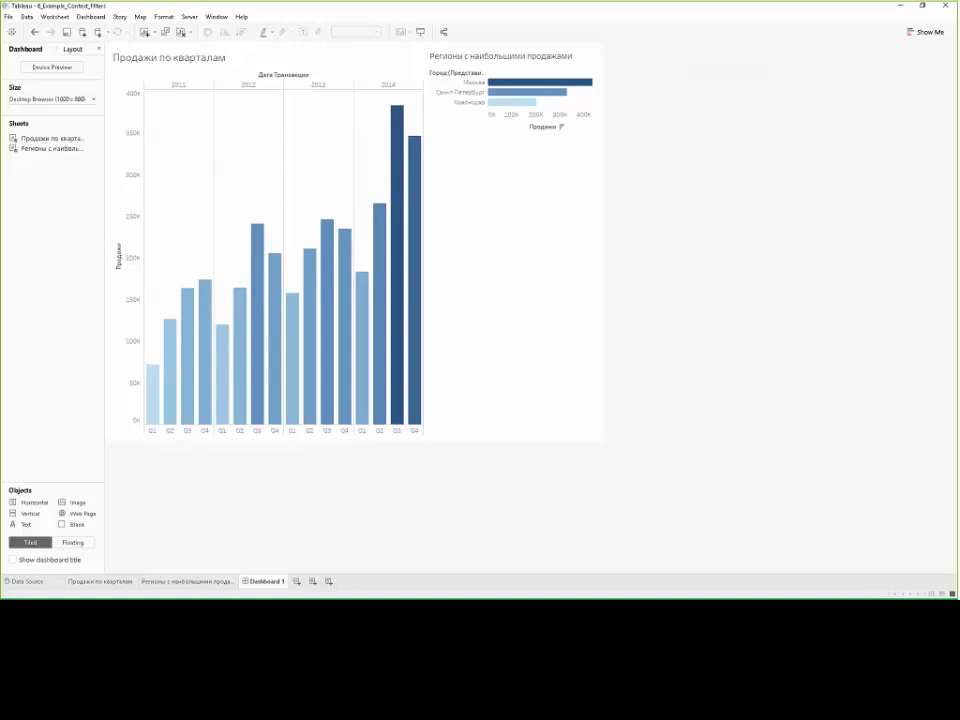
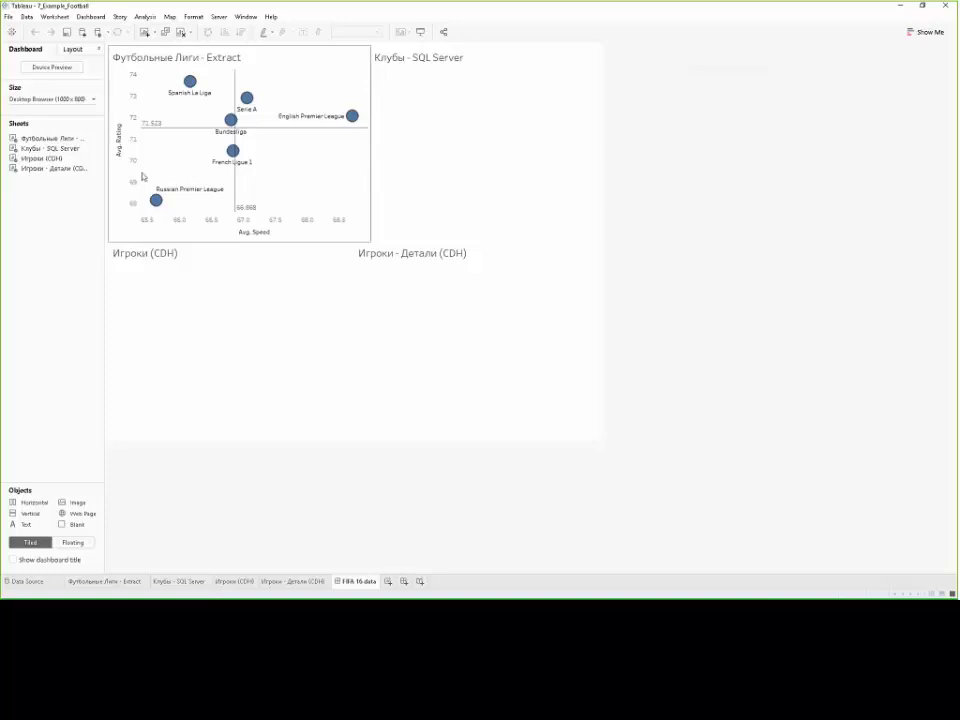
Step: On the FIFA 16 data dashboard, drill from Russian Premier League to Spartak Moscow and to Quincy Promes's player details
left_click(155, 201)
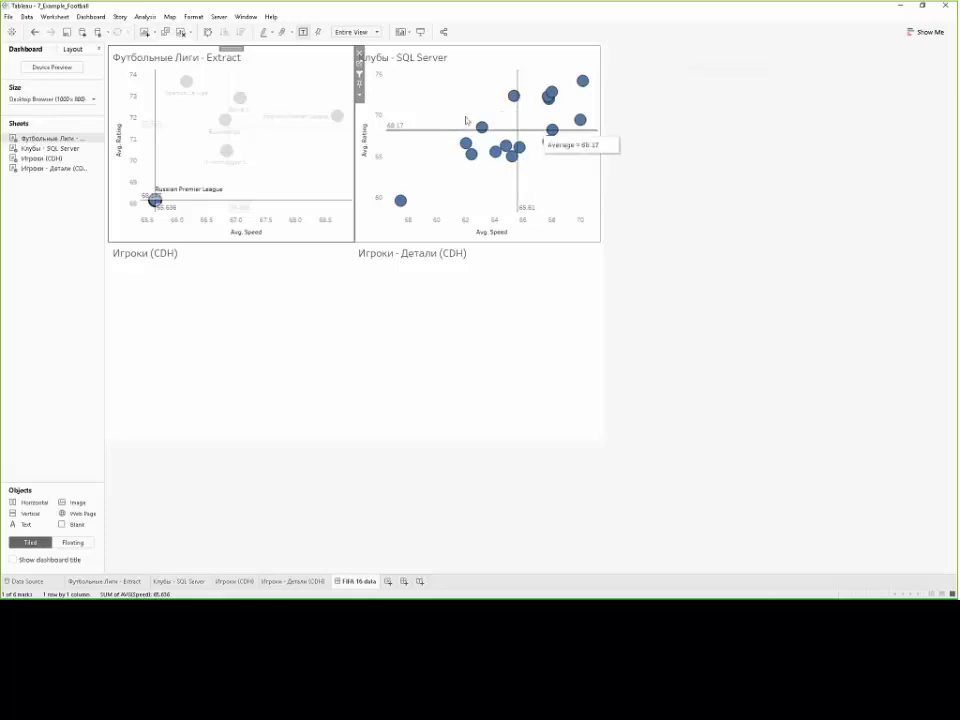
left_click(549, 108)
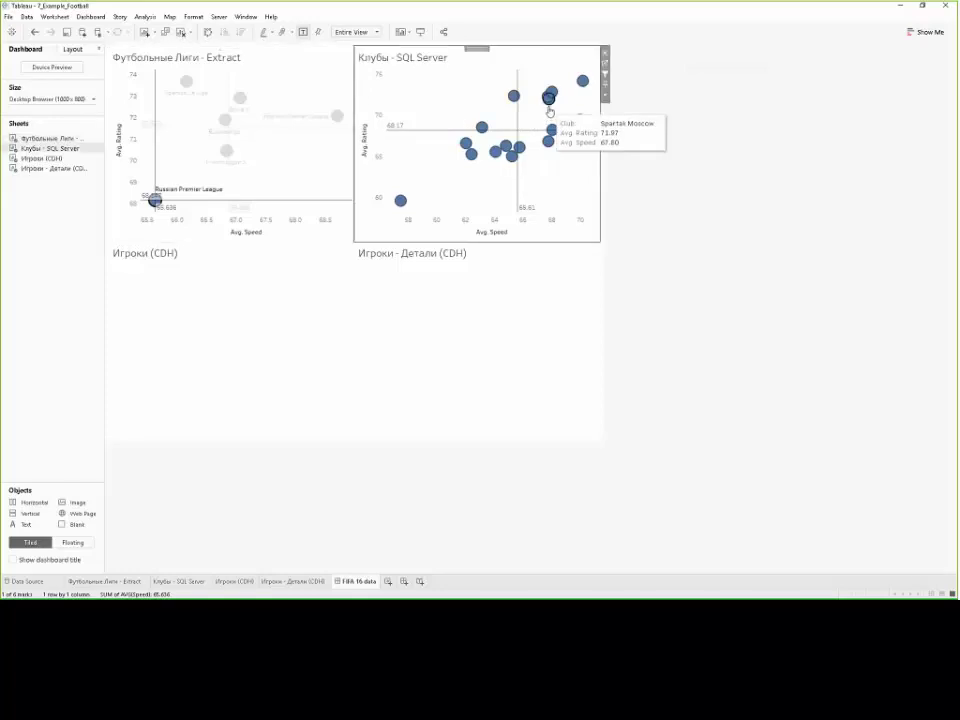
left_click(549, 104)
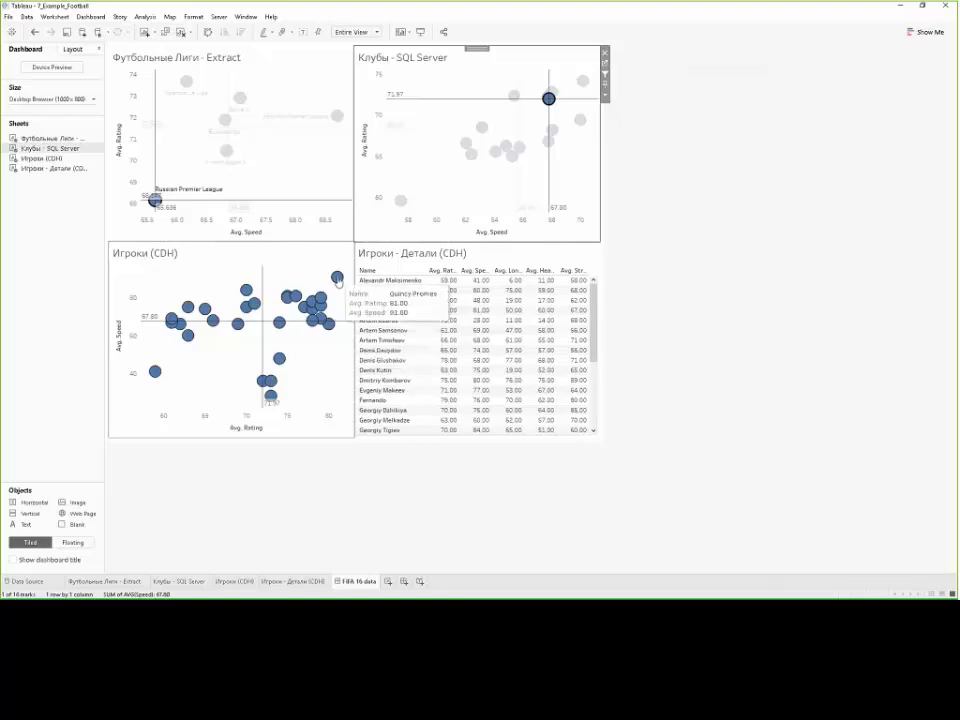
left_click(337, 277)
left_click(482, 371)
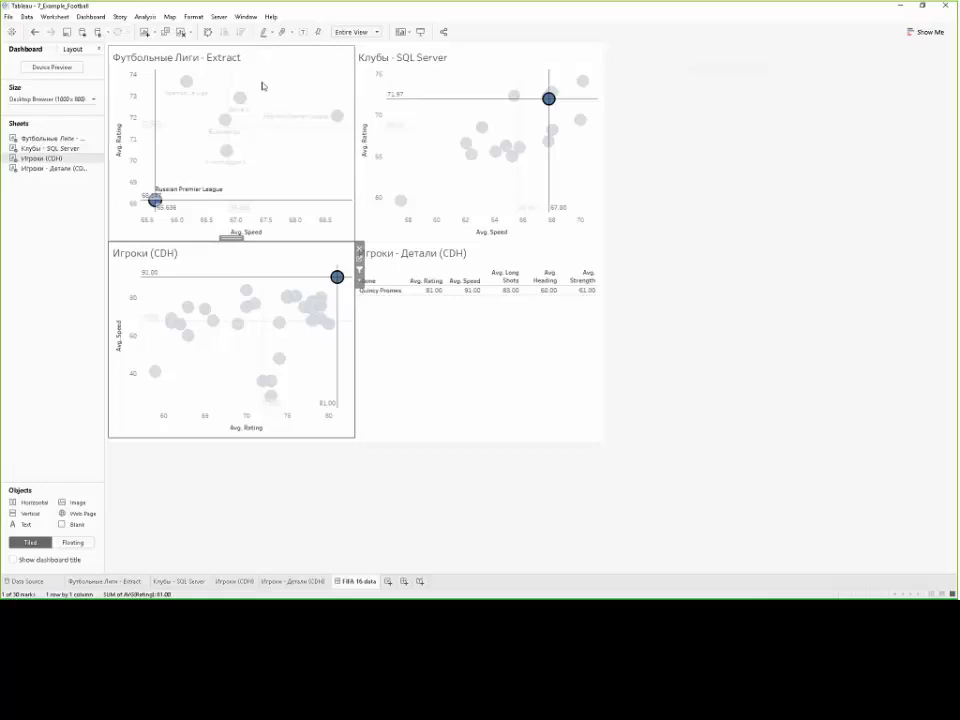
Step: Clear the player, club and league selections one after another, from the players chart back up to the leagues chart
mouse_move(272, 76)
left_mouse_down()
mouse_move(375, 73)
mouse_move(323, 240)
mouse_move(285, 265)
mouse_move(407, 320)
mouse_move(405, 335)
left_mouse_up()
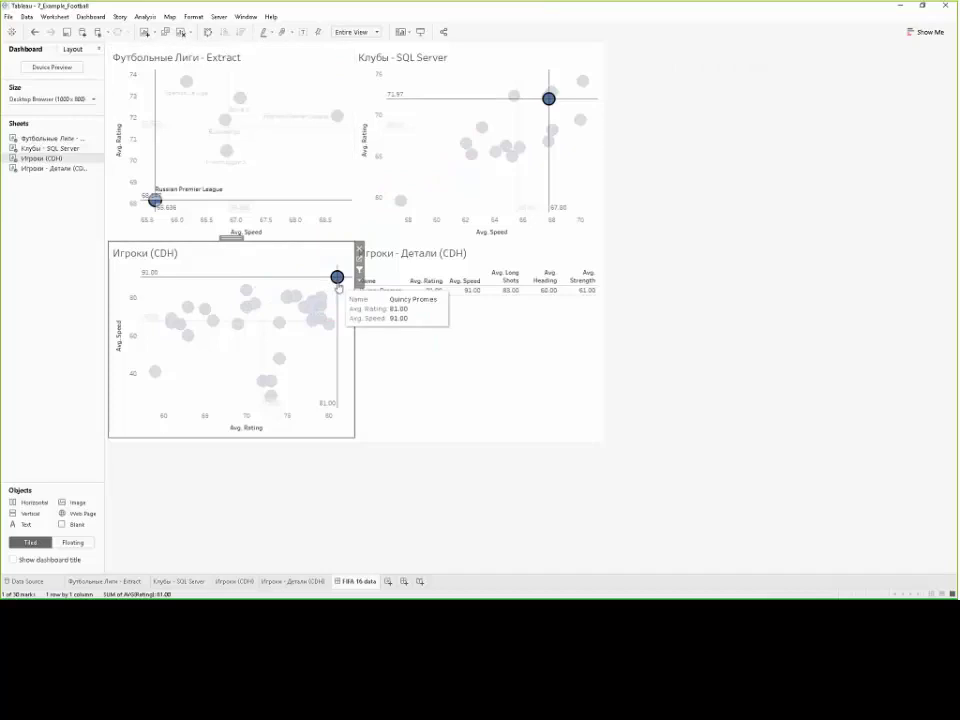
left_click(348, 281)
left_click(345, 282)
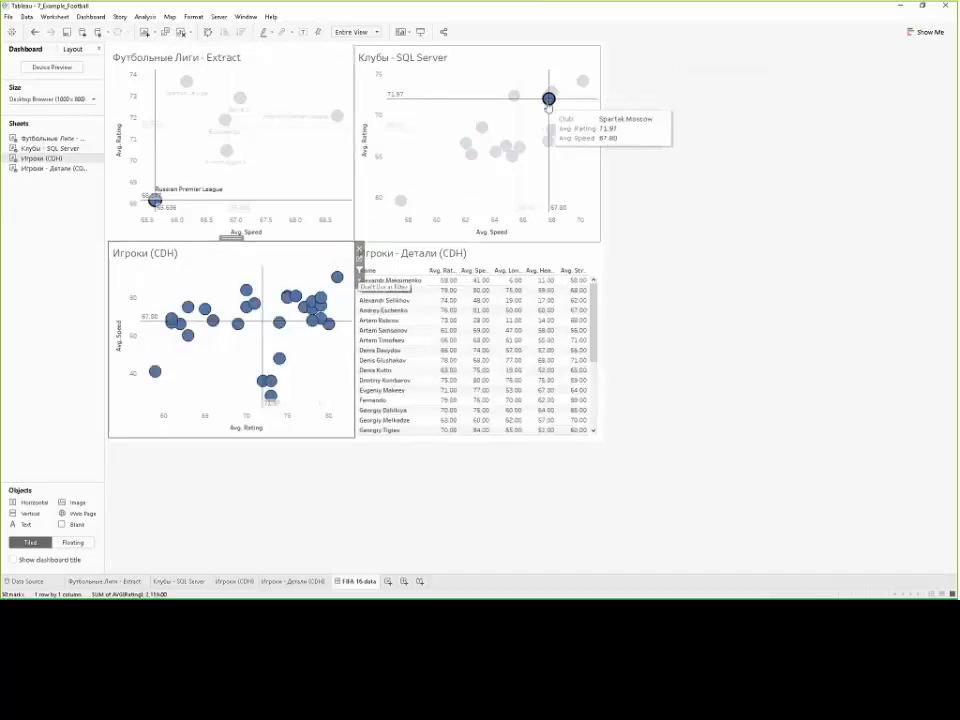
left_click(548, 104)
left_click(548, 104)
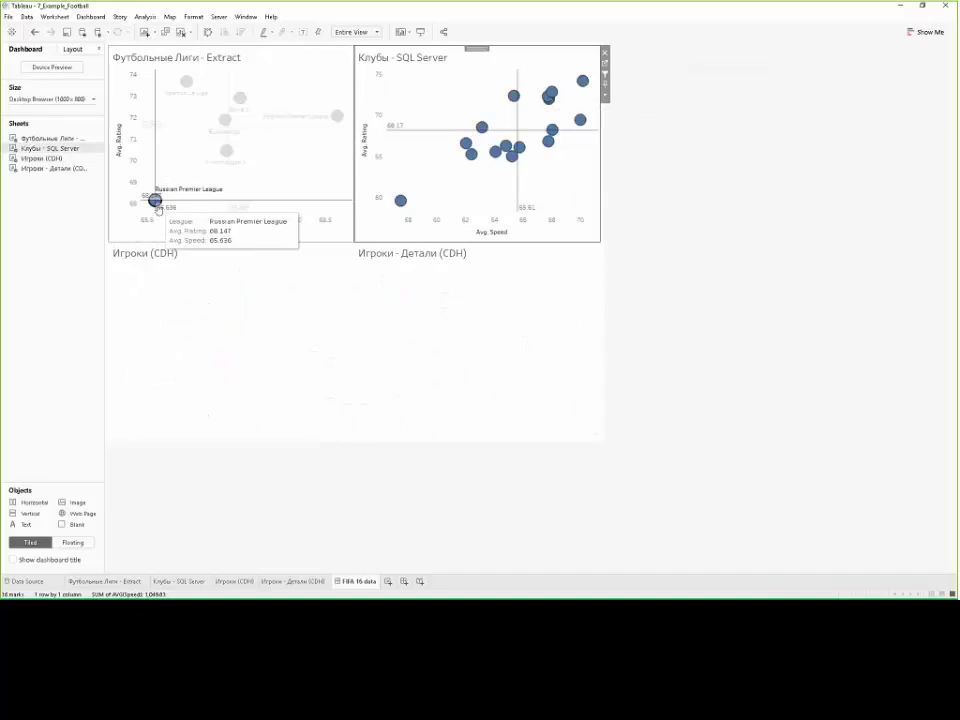
left_click(154, 201)
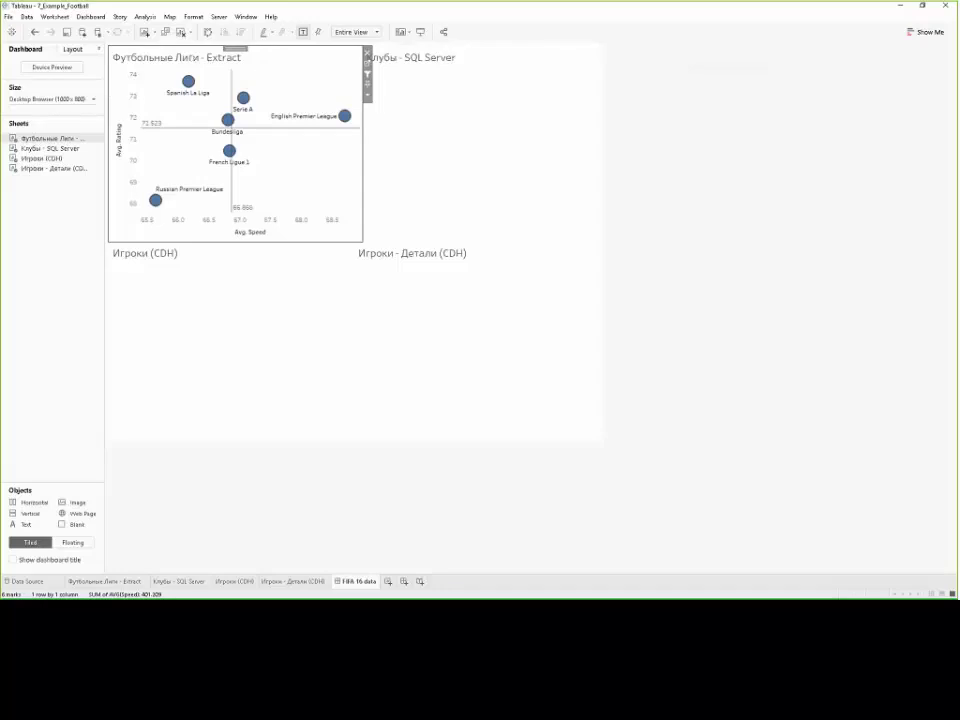
Step: Open the Filter1 dashboard action for editing to examine its source sheet, target sheet and clearing behavior
left_click(78, 16)
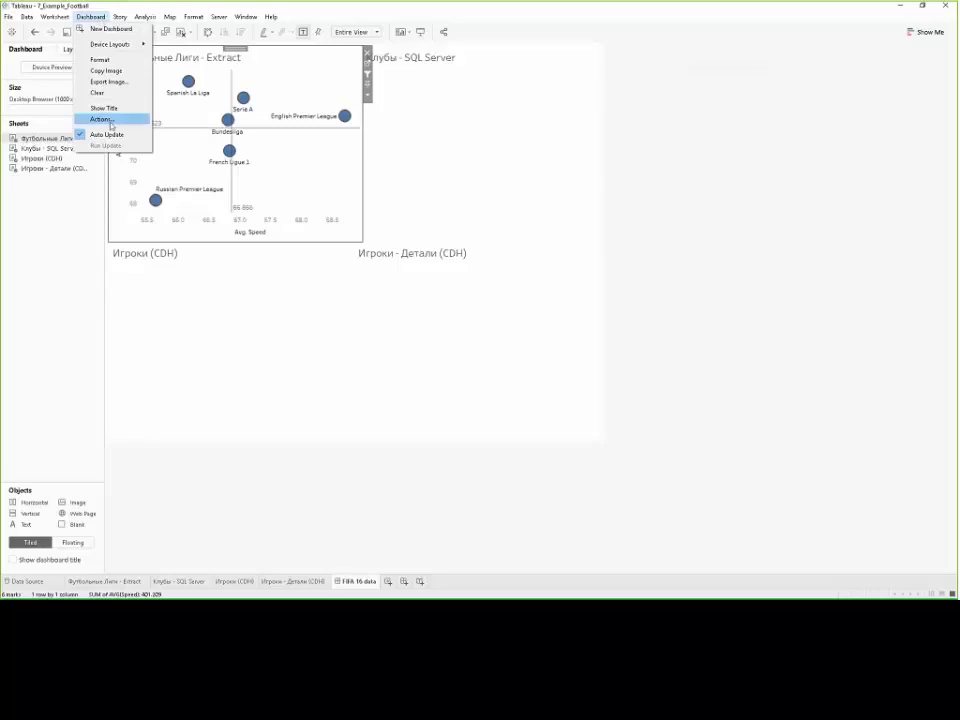
left_click(103, 119)
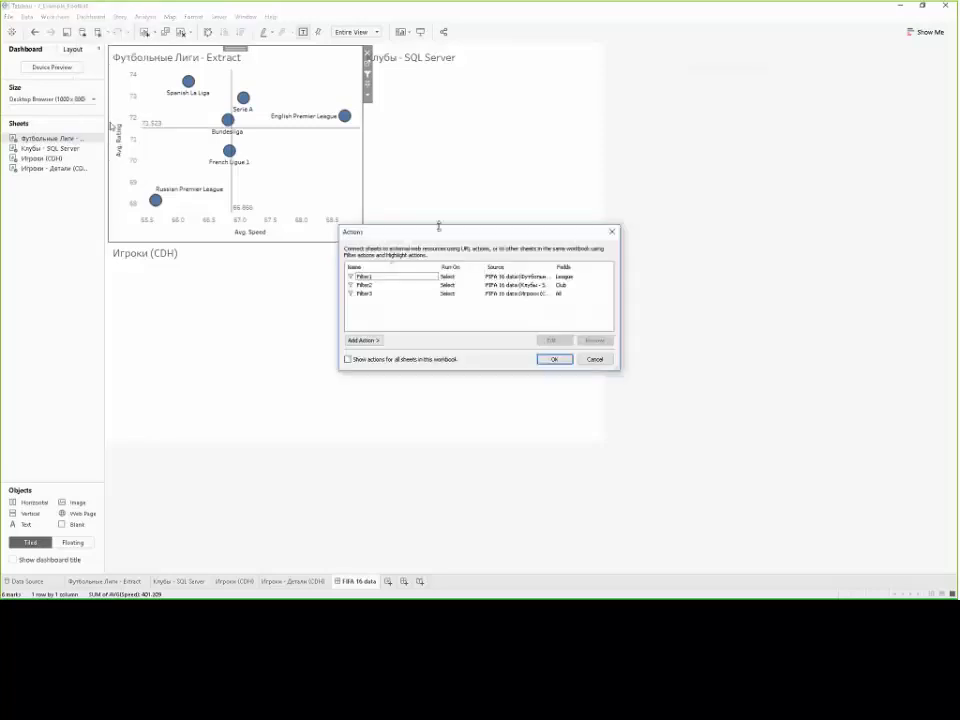
left_click_drag(420, 231, 371, 191)
left_click(345, 236)
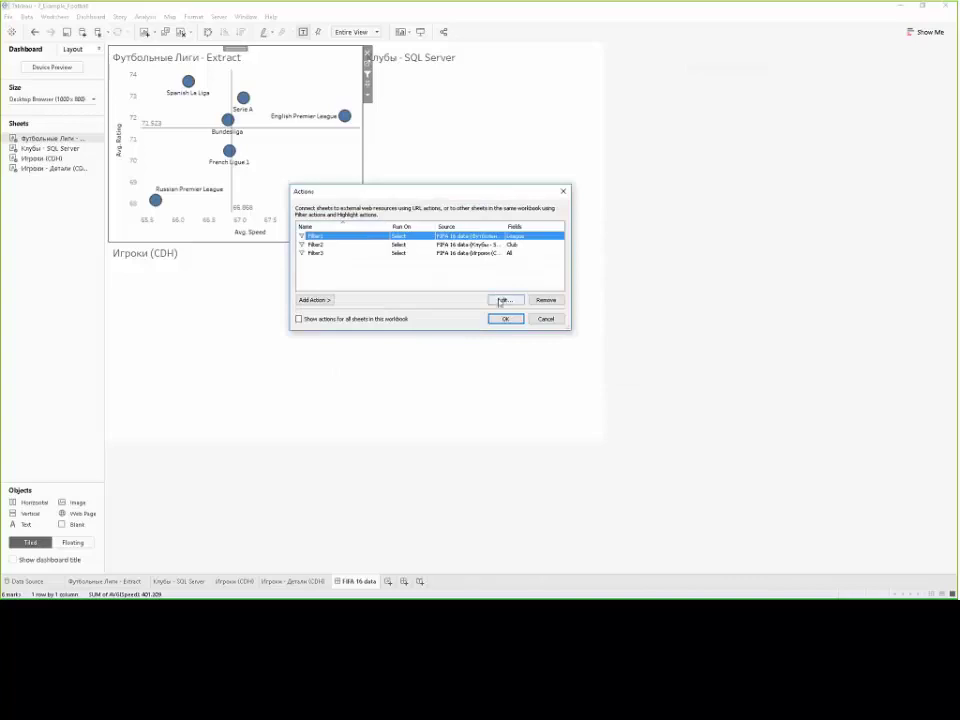
left_click(503, 299)
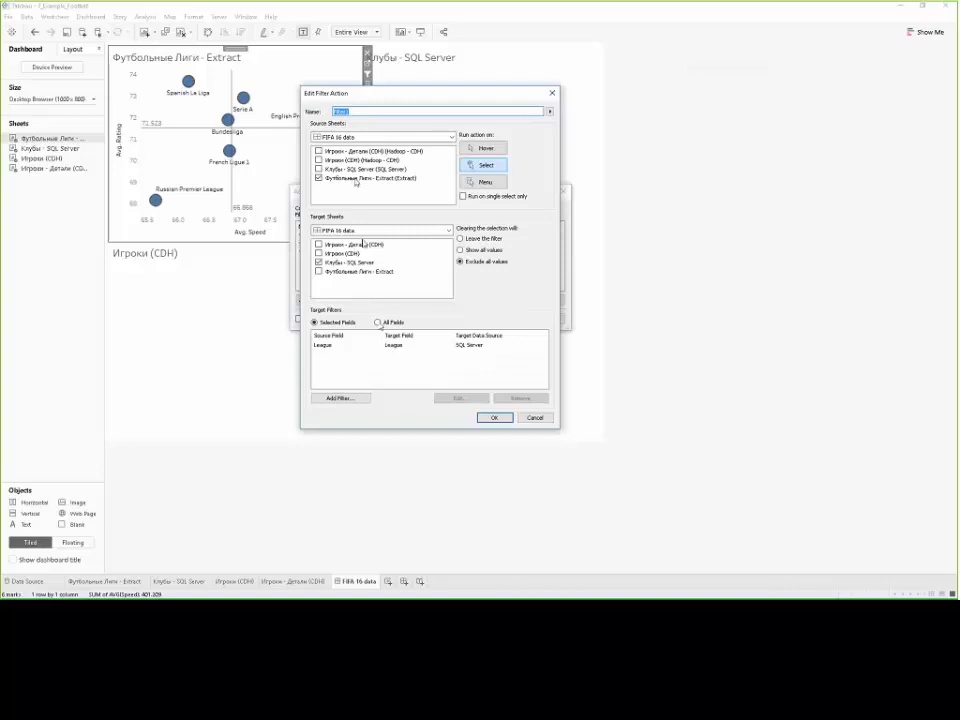
Step: Examine how Filter1 maps the League field from Extract to SQL Server, and close the action without changes
left_click(333, 347)
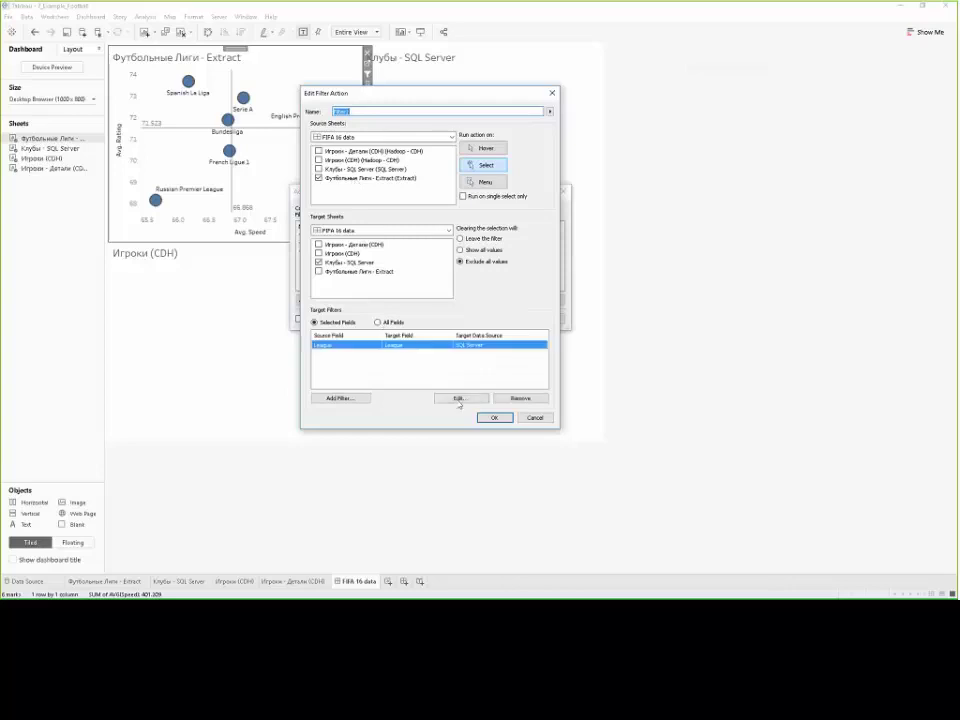
double_click(333, 347)
left_click_drag(413, 192, 594, 152)
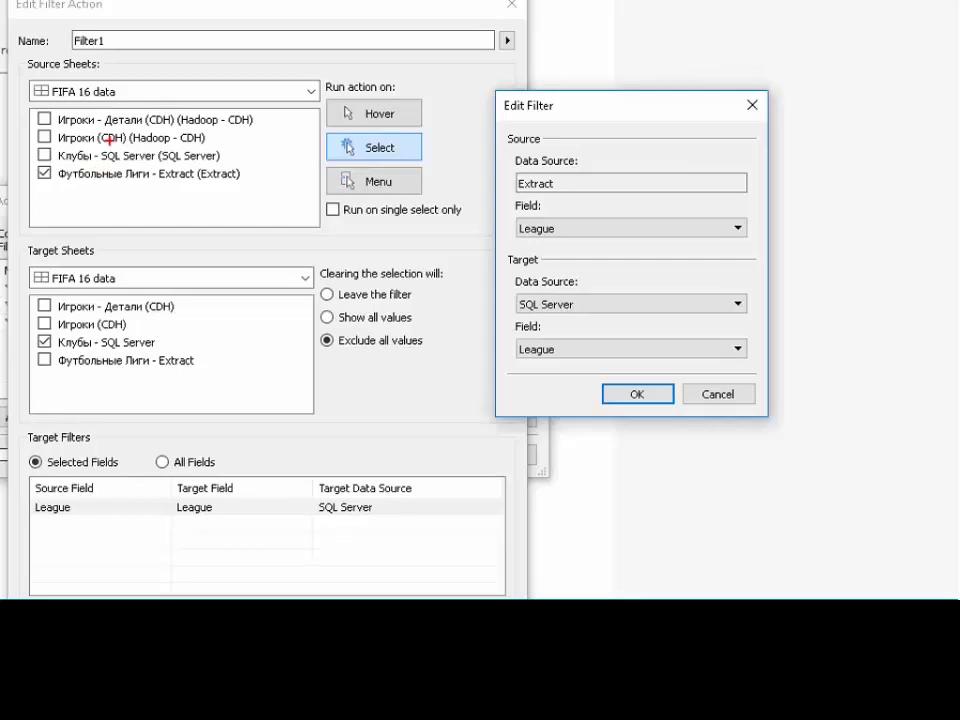
left_click_drag(505, 187, 568, 167)
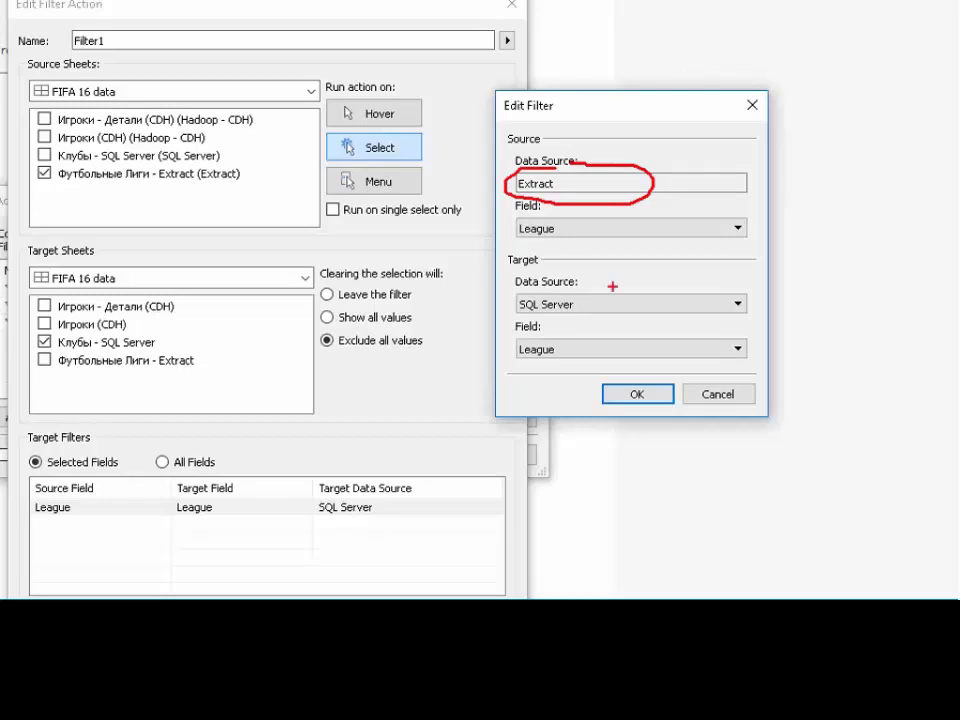
left_click_drag(615, 283, 512, 284)
left_click_drag(600, 285, 520, 284)
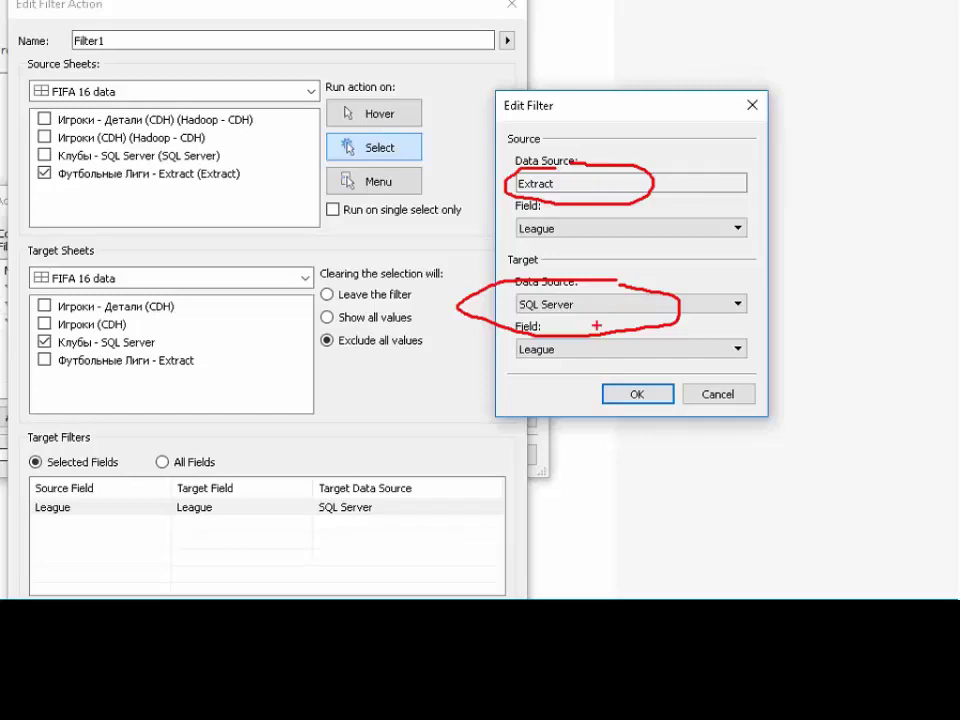
mouse_move(527, 228)
left_mouse_down()
mouse_move(497, 236)
mouse_move(467, 275)
mouse_move(462, 322)
mouse_move(523, 352)
mouse_move(549, 369)
left_mouse_up()
left_click_drag(512, 216, 549, 236)
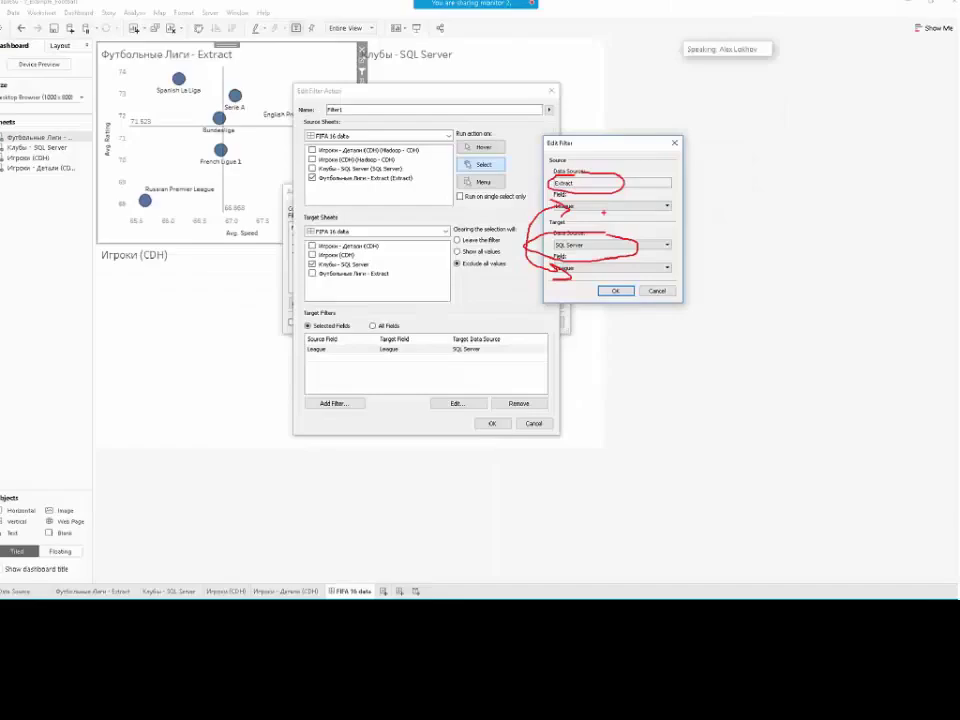
key("Escape")
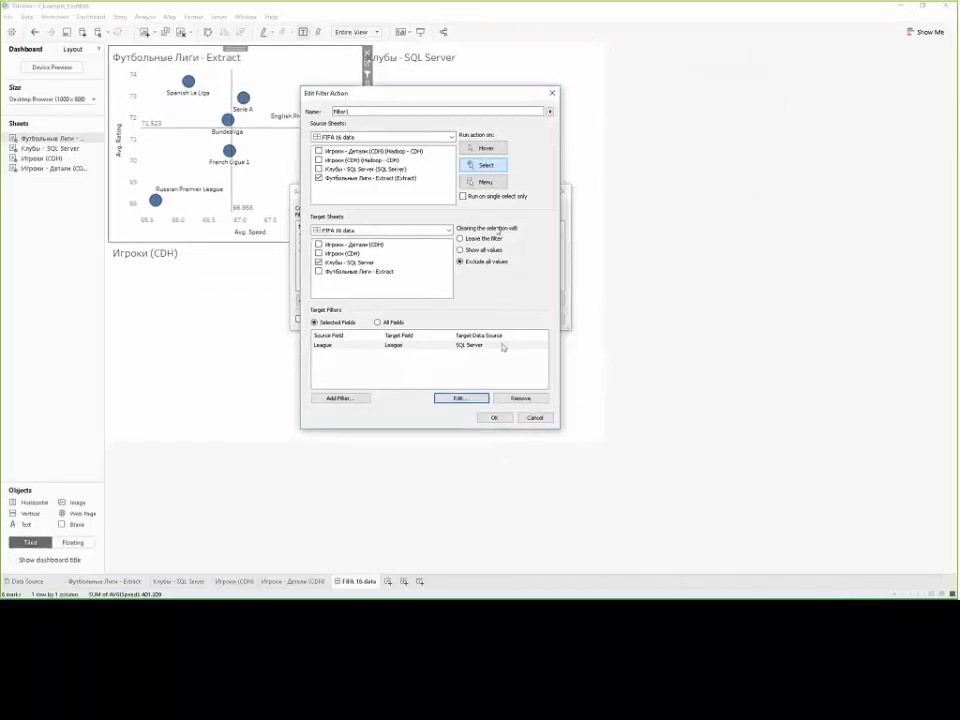
left_click(535, 418)
Step: Examine the source sheet, target sheets and Club field mapping of the Filter2 action, and close the actions without changes
left_click(395, 245)
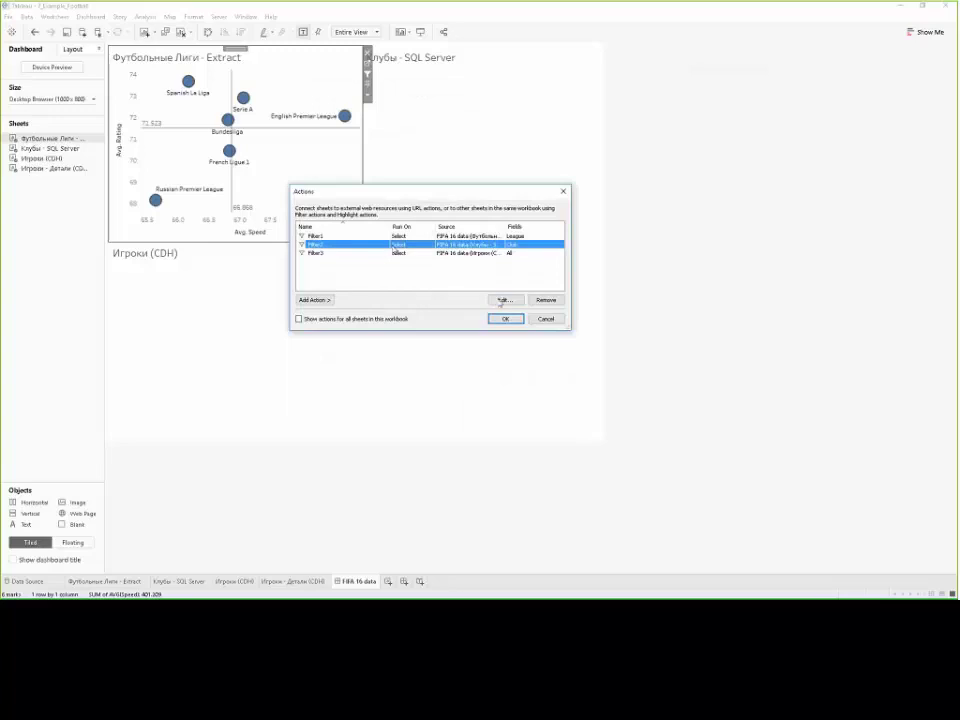
double_click(395, 245)
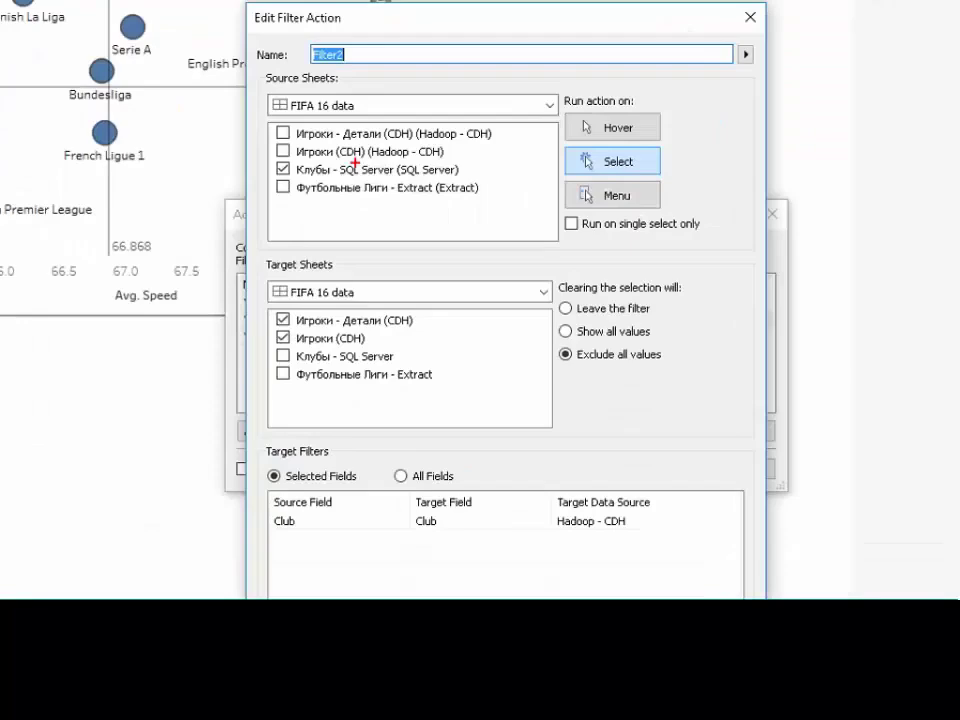
mouse_move(339, 161)
left_mouse_down()
mouse_move(355, 161)
mouse_move(266, 176)
left_mouse_up()
left_click_drag(344, 312, 340, 311)
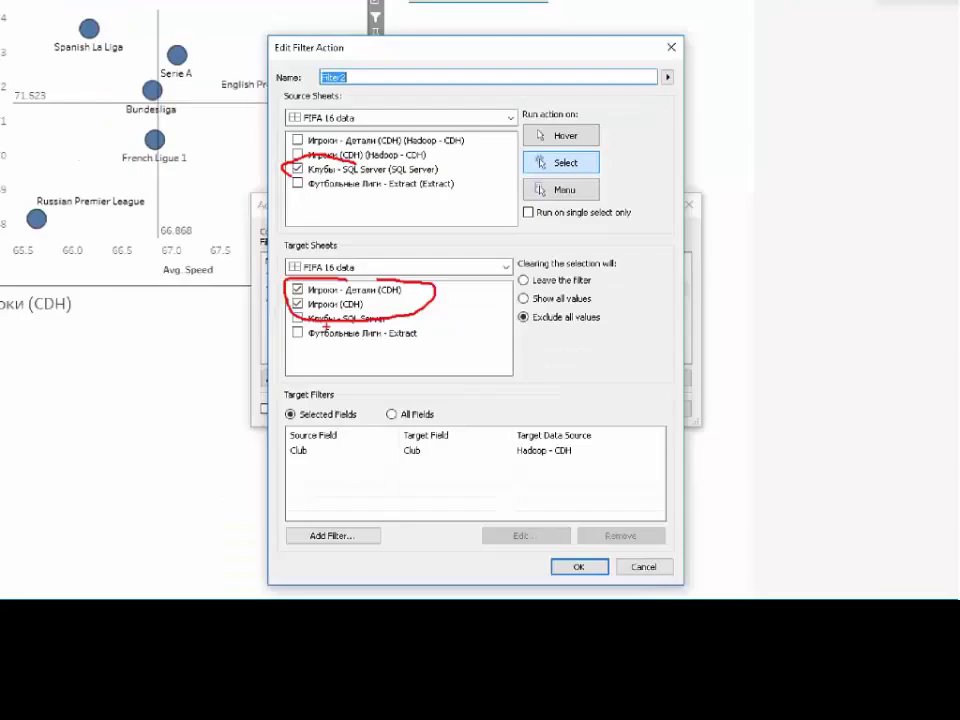
key("Return")
left_click(542, 318)
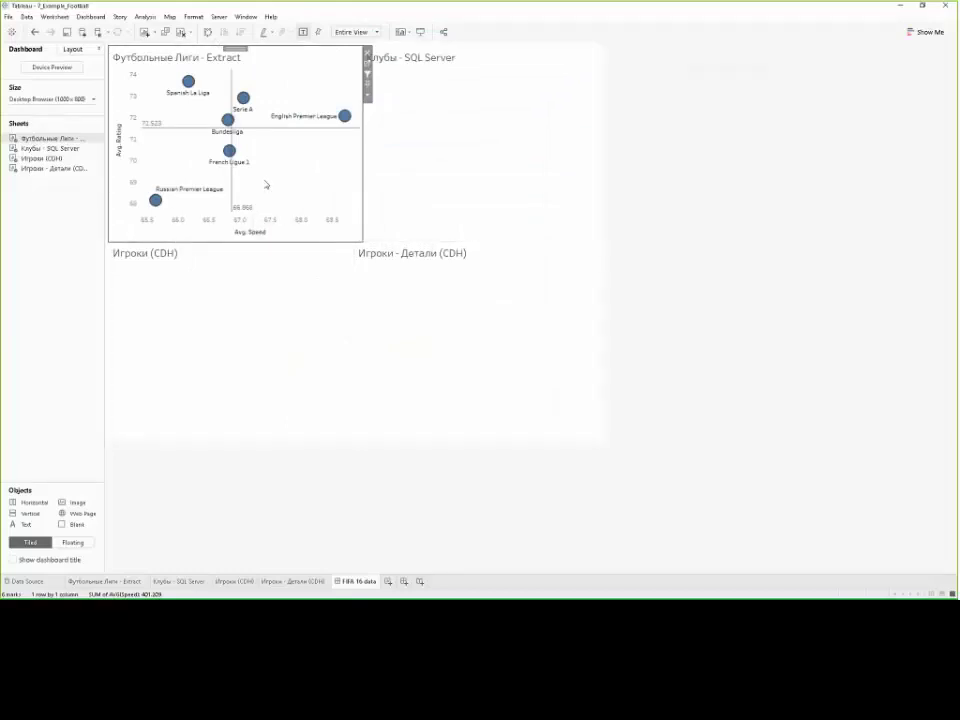
Step: Test the filter chain twice by selecting Russian Premier League and Spartak Moscow, clearing the club and league selections each time
left_click(155, 200)
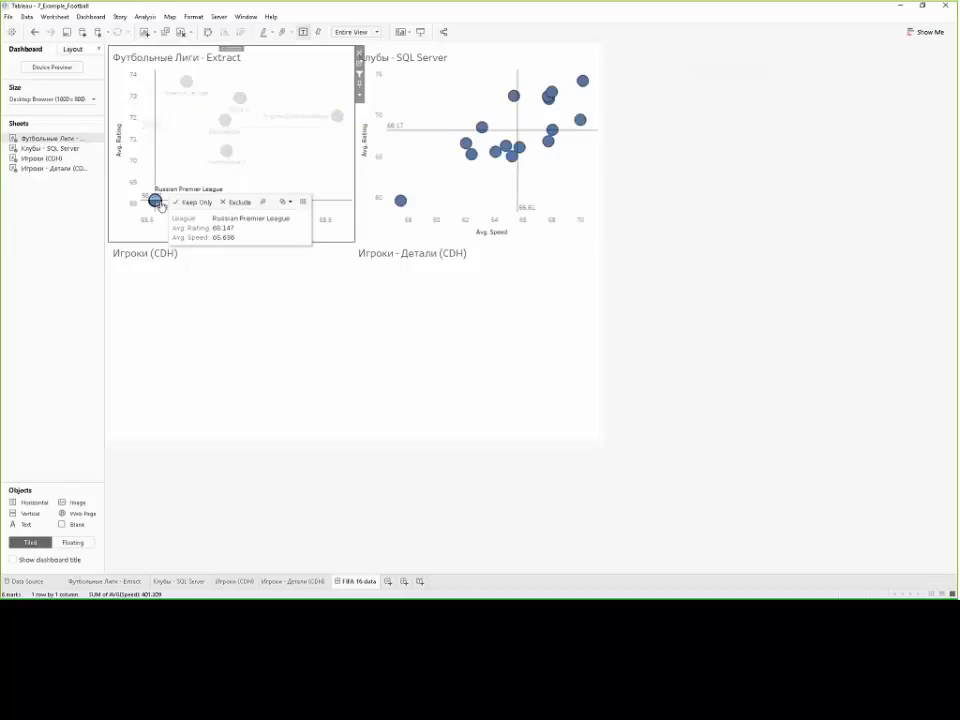
left_click(548, 105)
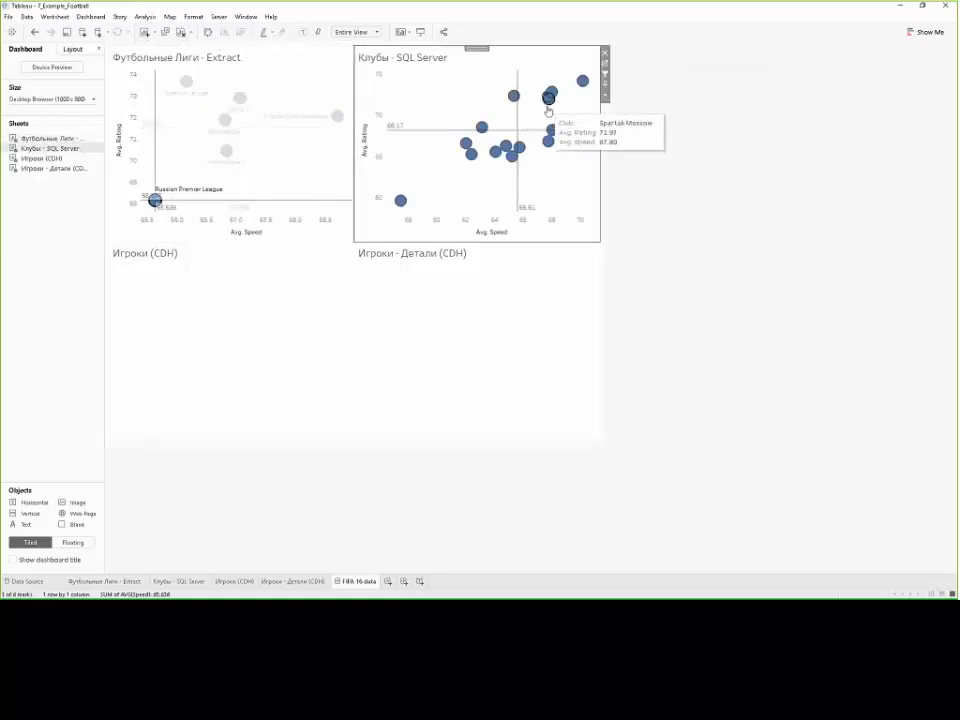
left_click(548, 108)
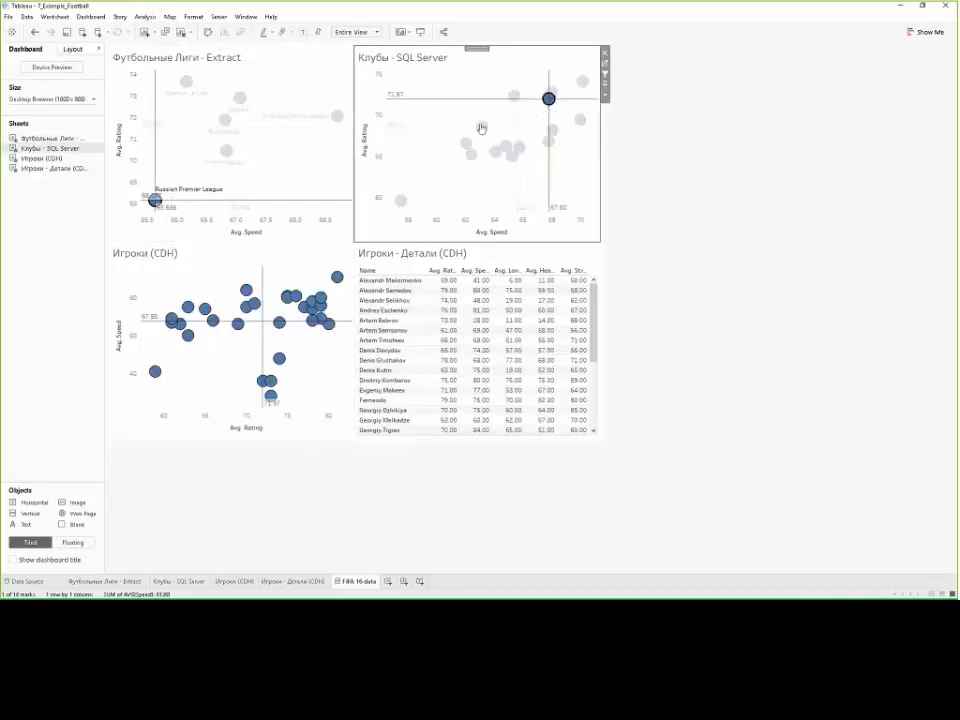
left_click(549, 100)
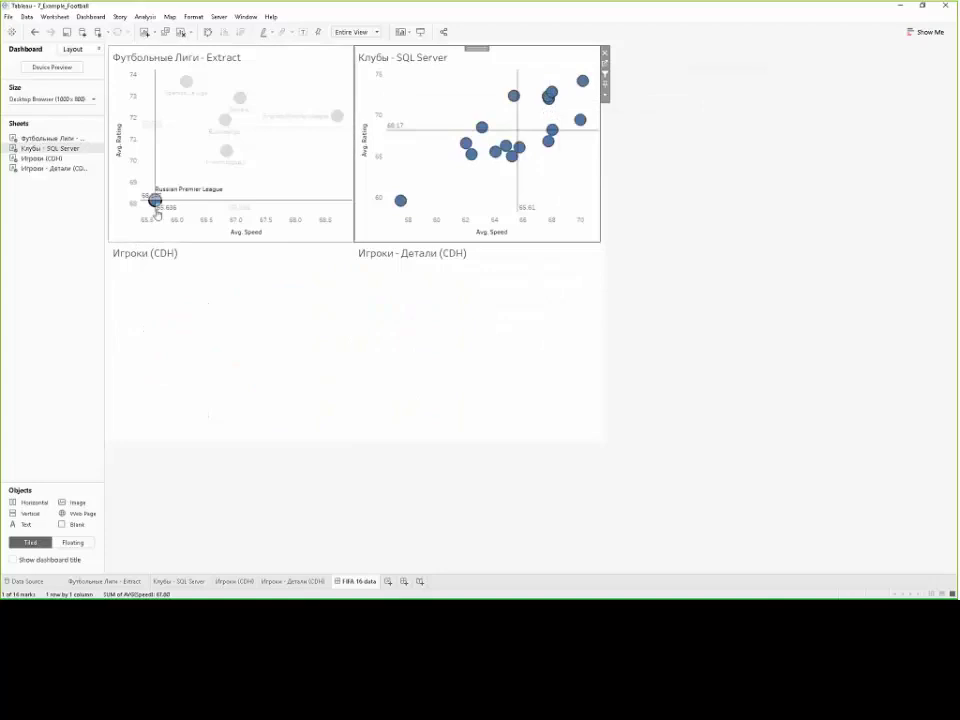
left_click(153, 202)
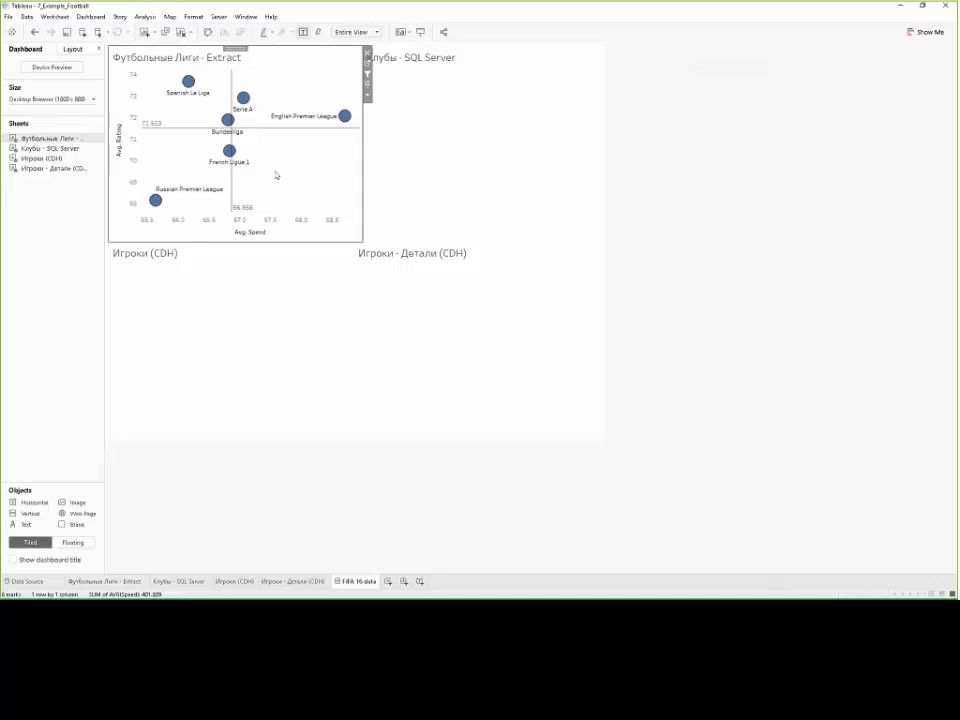
left_click(155, 200)
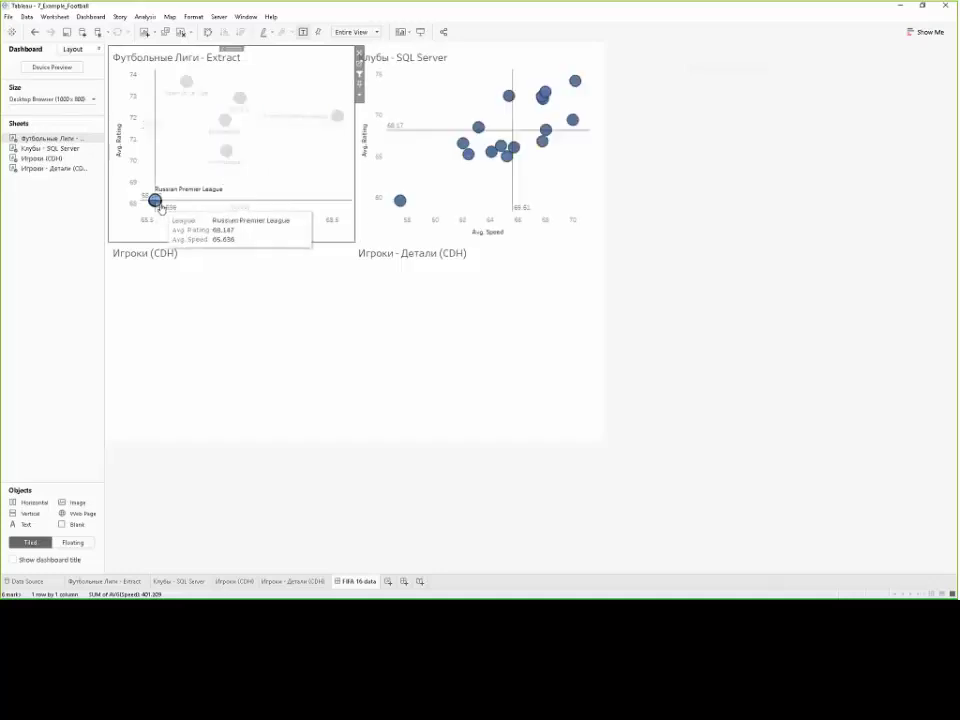
left_click(549, 99)
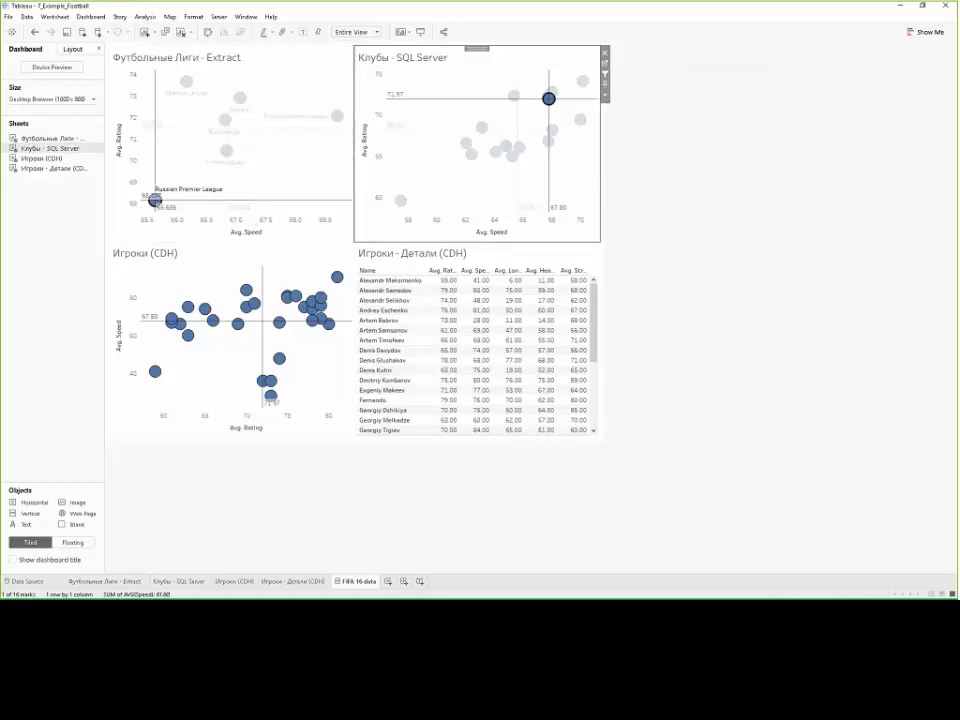
left_click(559, 111)
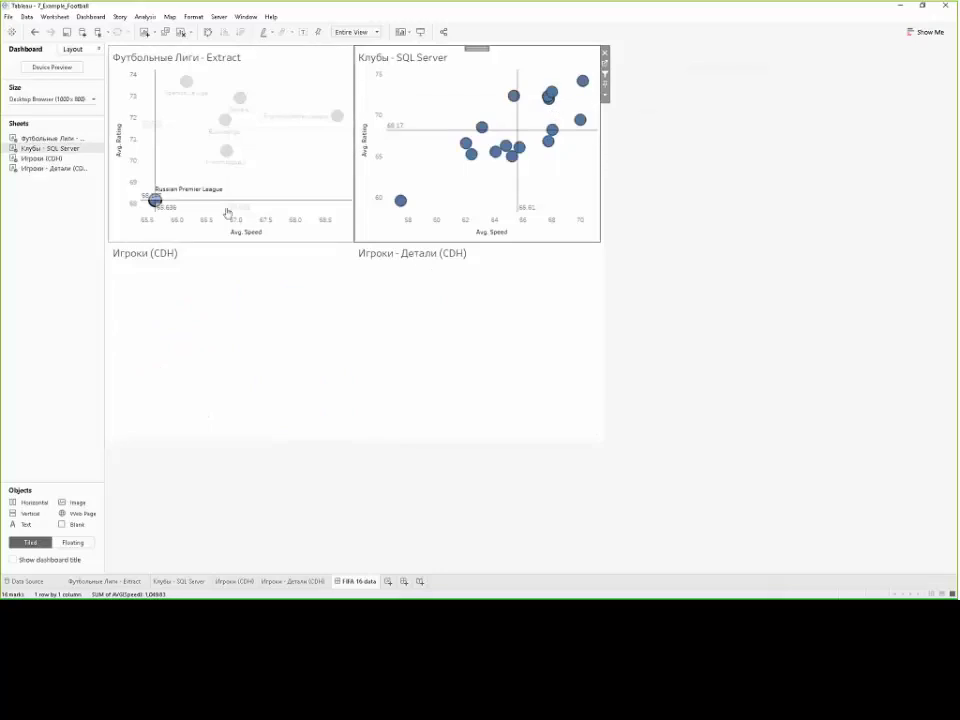
left_click(154, 201)
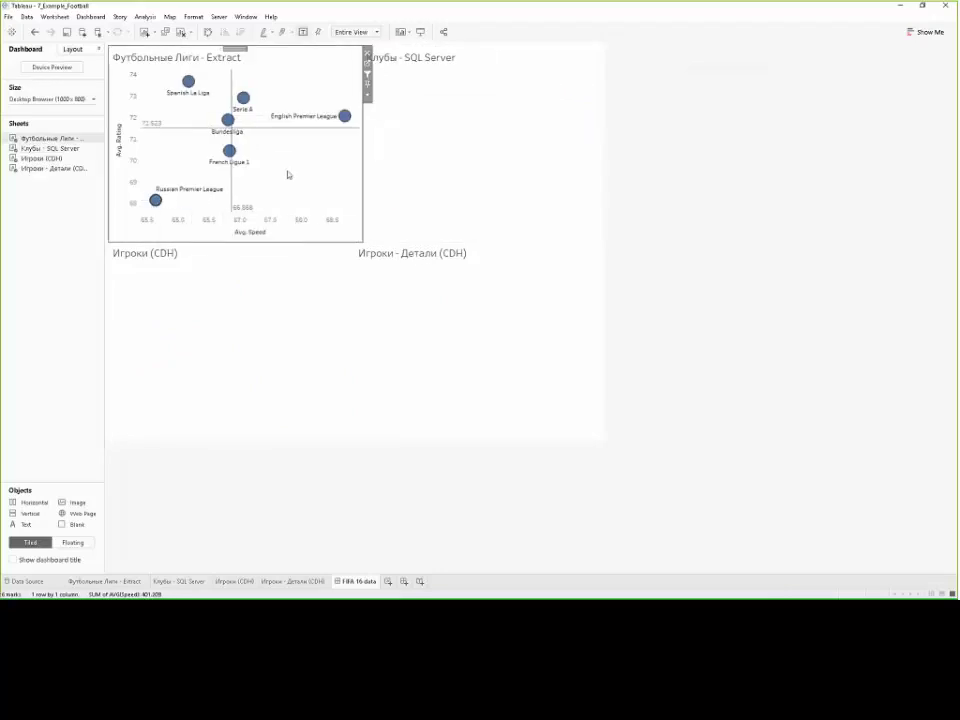
left_click(698, 197)
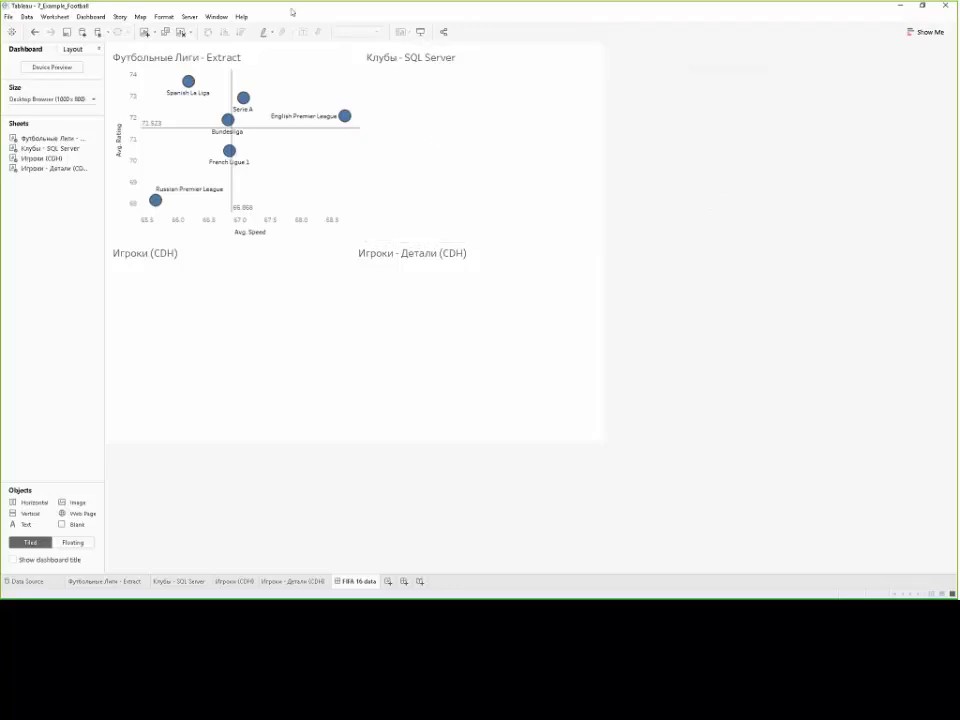
Step: Select the empty Клубы - SQL Server sheet area, preview the dashboard in presentation mode and return to editing
left_click(409, 128)
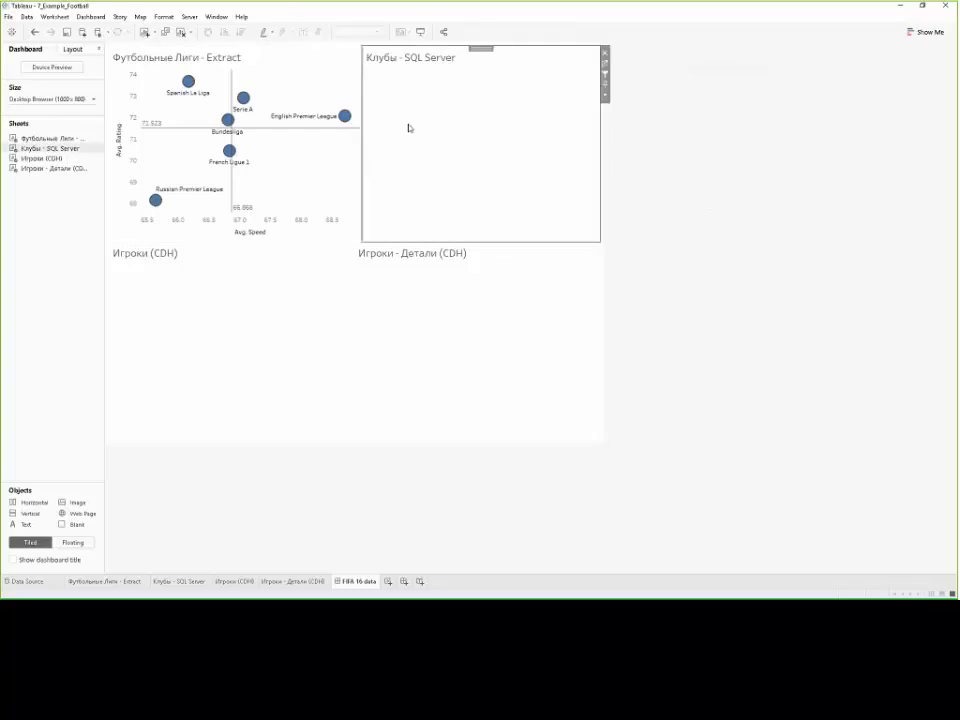
left_click(641, 156)
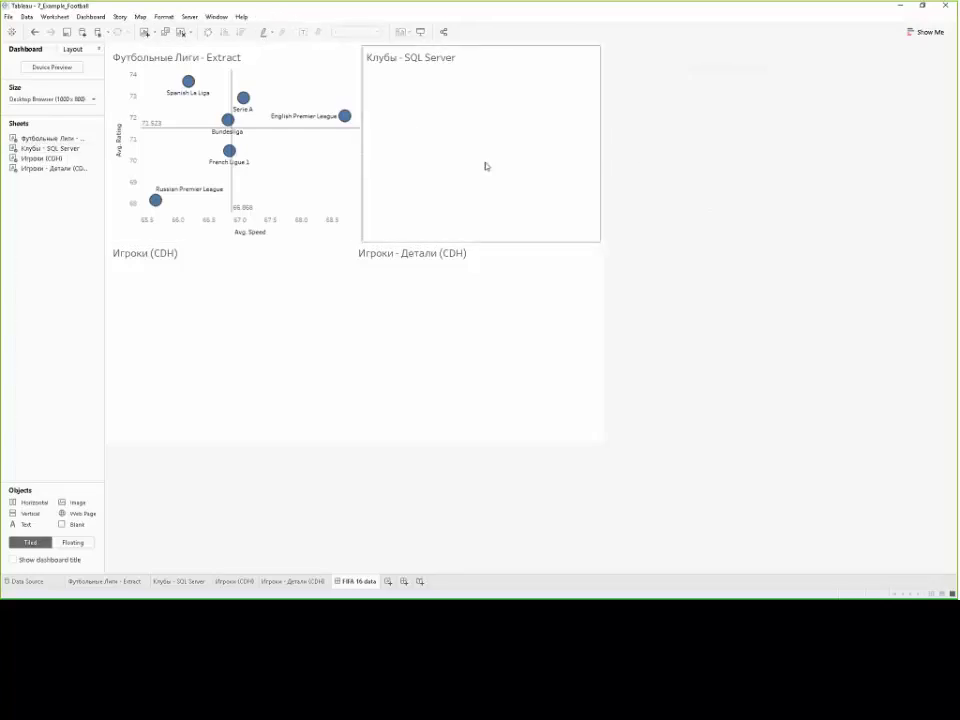
left_click(420, 31)
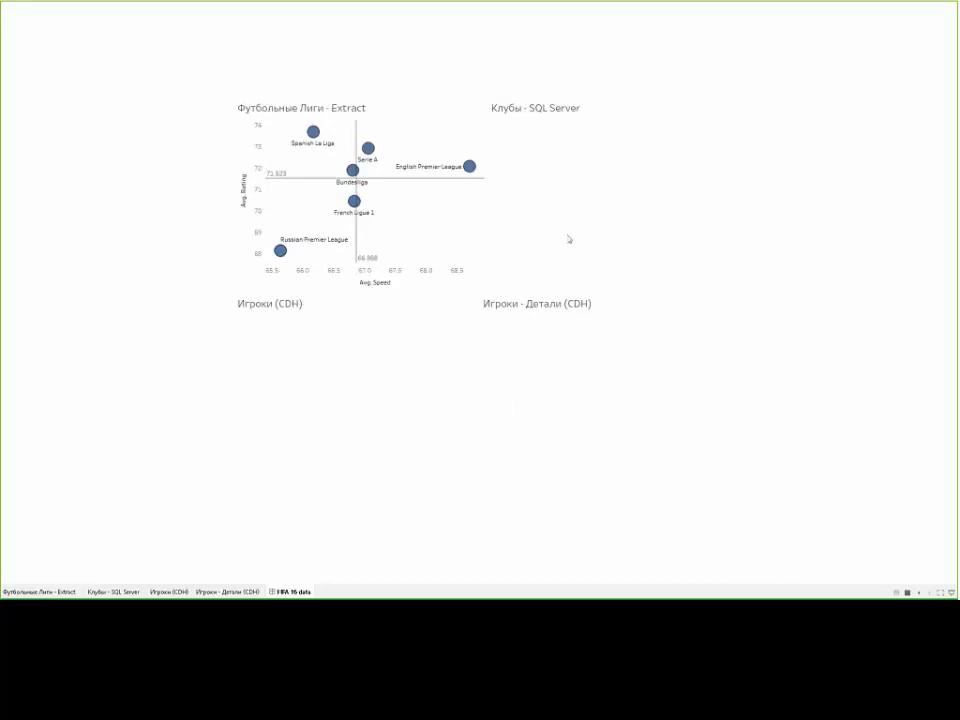
key("Escape")
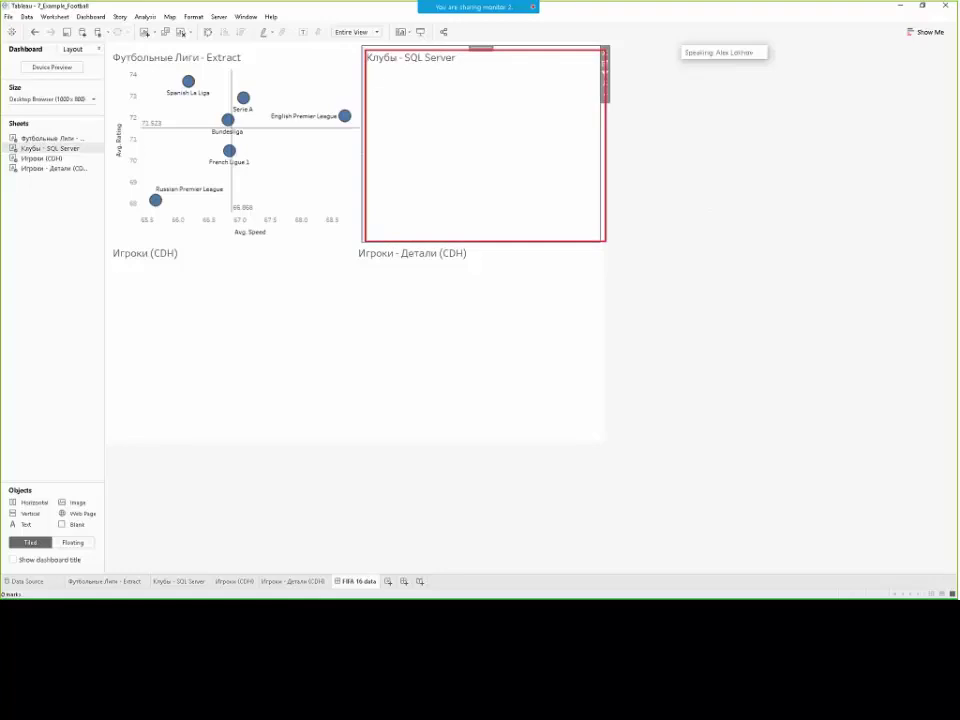
Step: Hide the title of the Клубы - SQL Server sheet on the dashboard and deselect the sheet
left_click(605, 95)
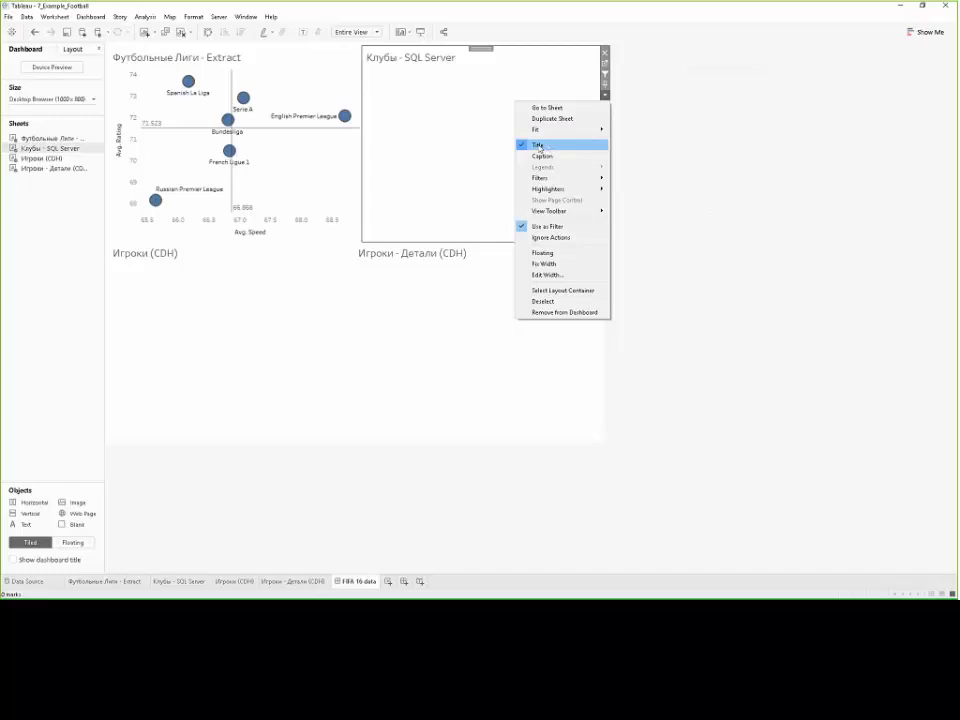
left_click(536, 146)
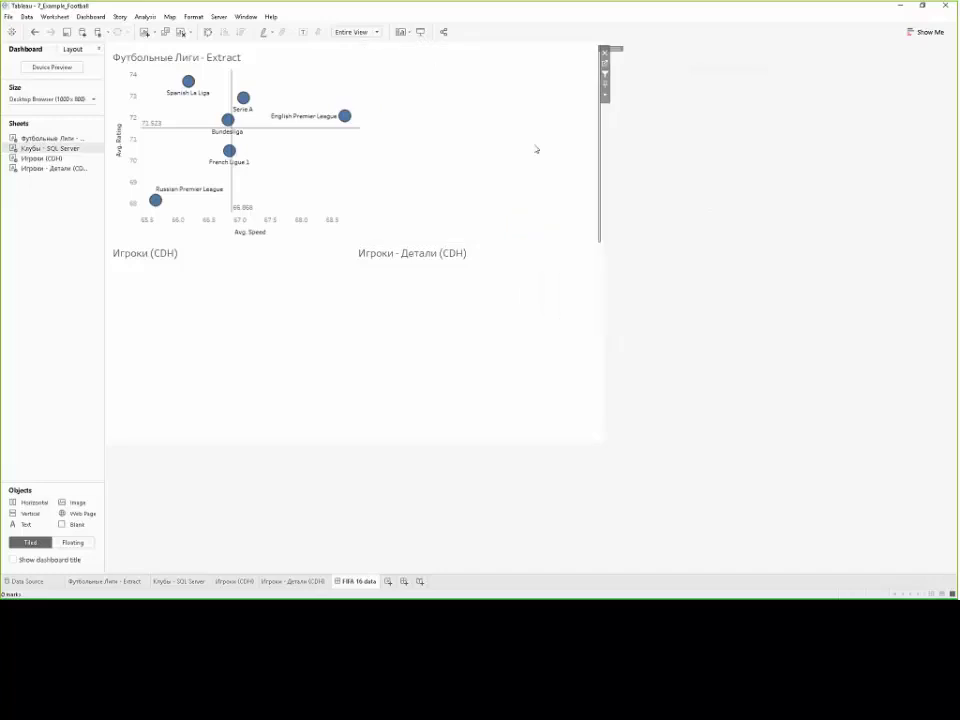
key("Delete")
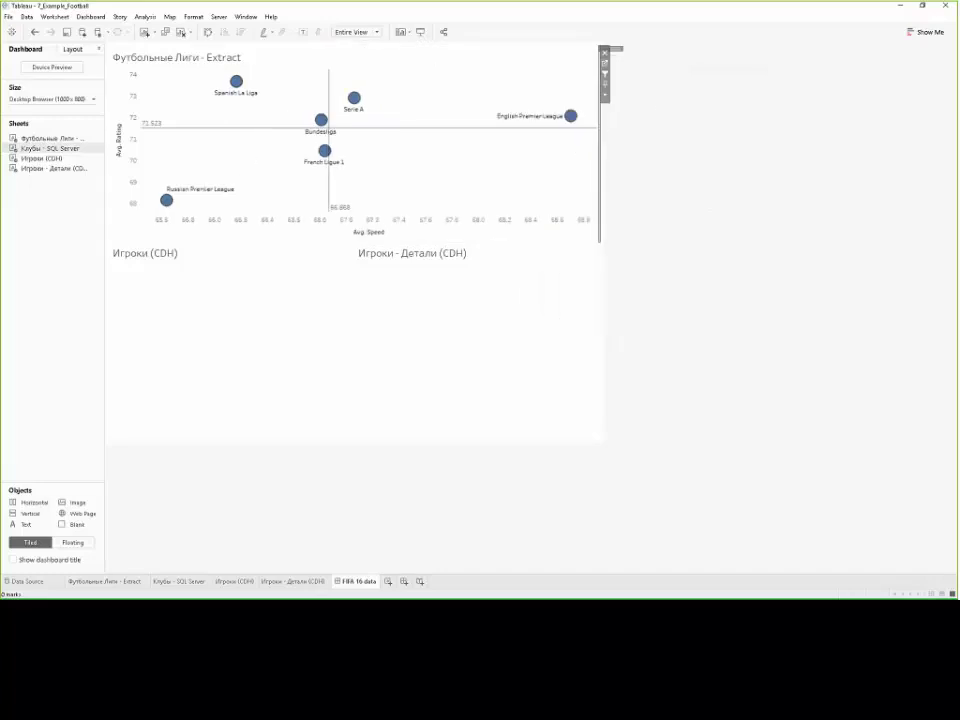
left_click(641, 201)
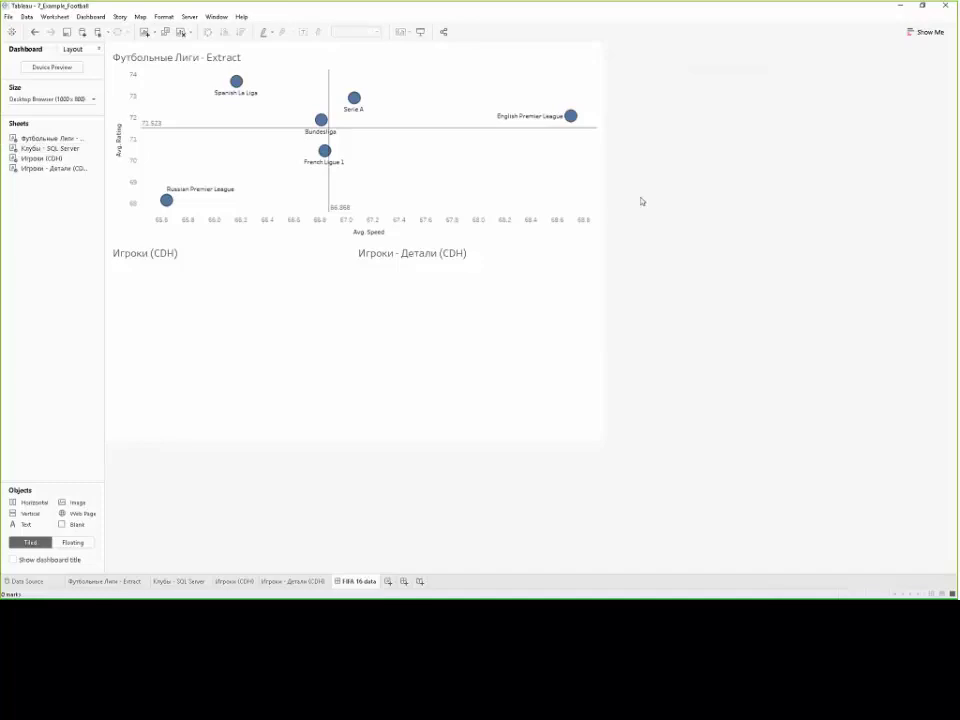
Step: Test the collapsing clubs chart by toggling the Russian Premier League selection, and preview the dashboard in presentation mode
mouse_move(56, 172)
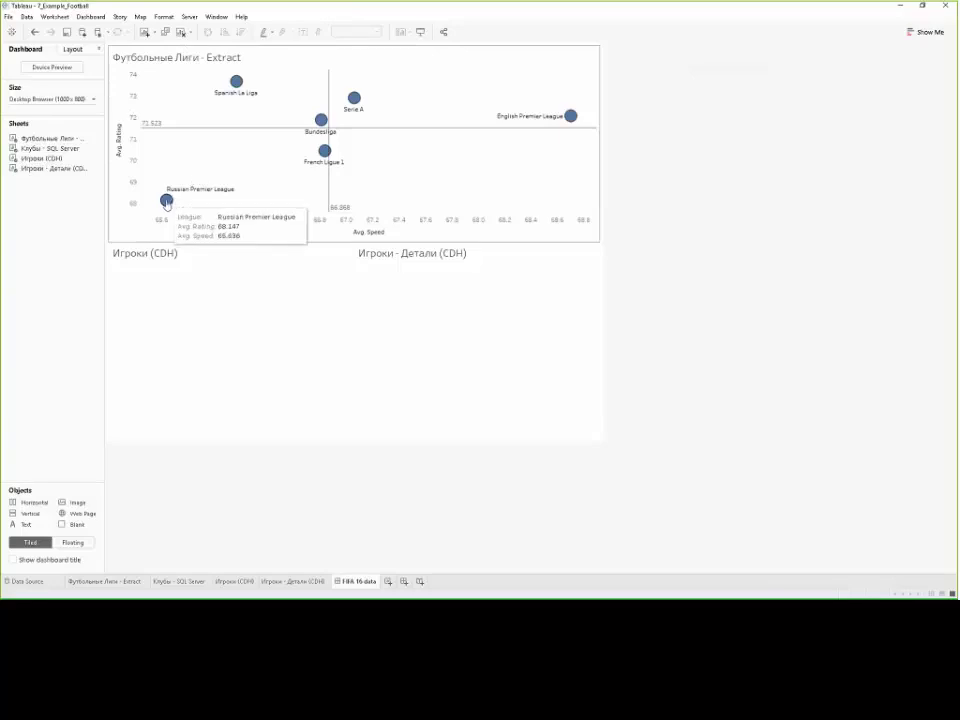
left_click(167, 201)
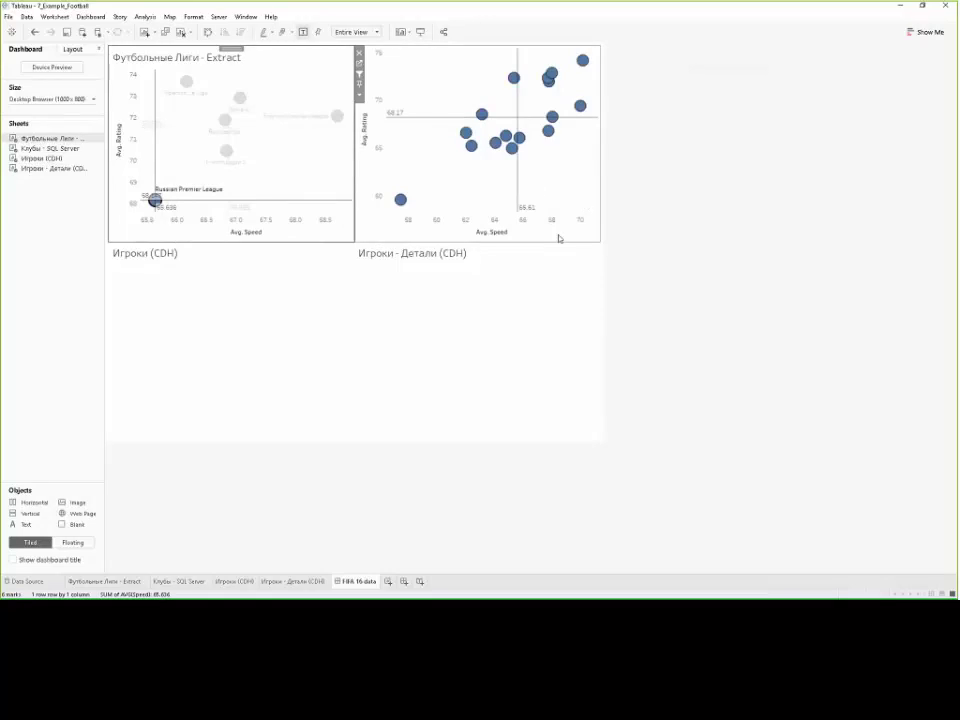
left_click(155, 200)
left_click(166, 202)
left_click(426, 38)
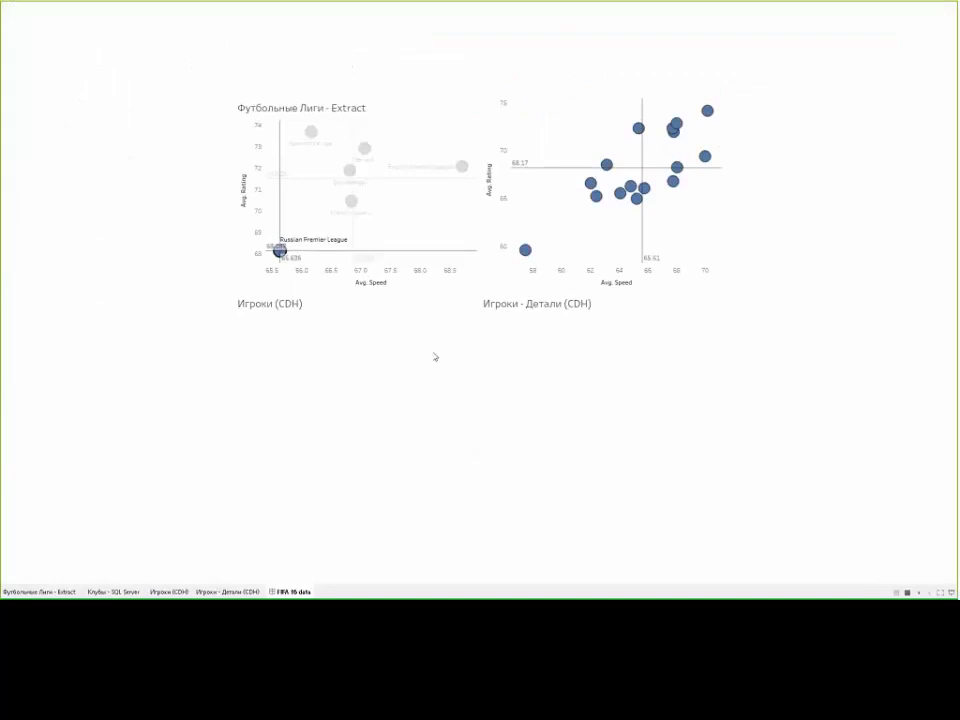
key("Escape")
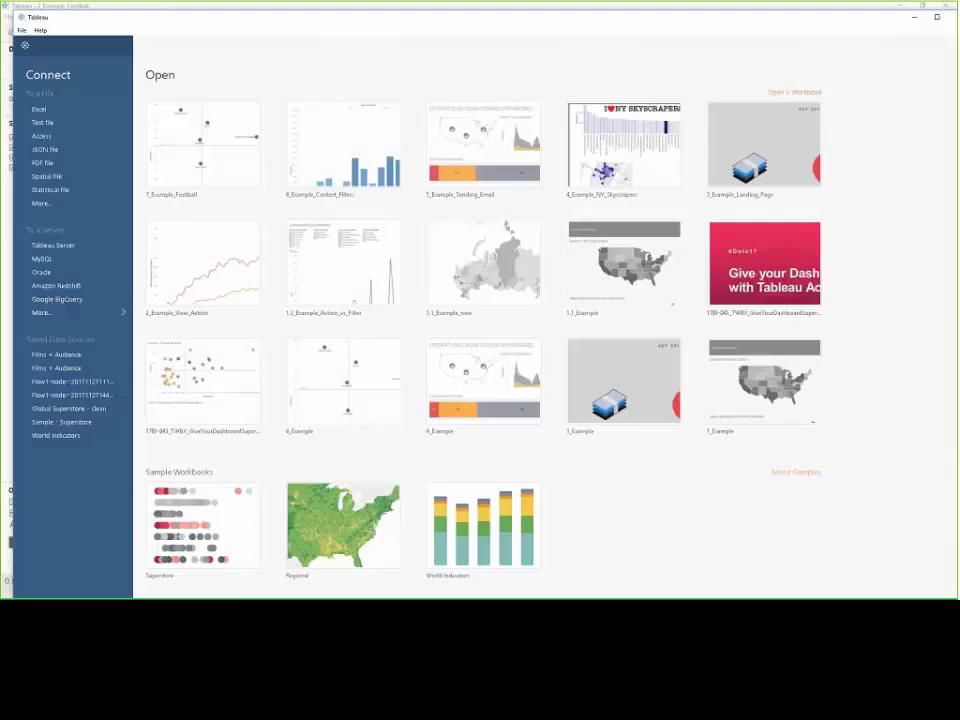
Step: Open the workbook 8_Example_Collapsing_Container from the Examples folder
left_click(21, 30)
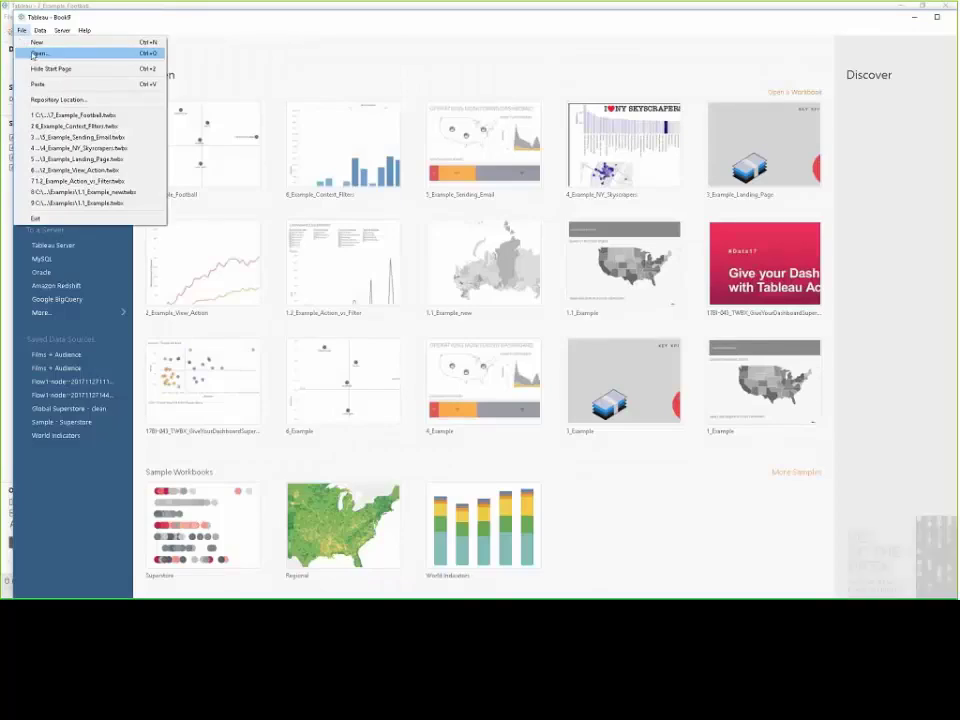
left_click(312, 90)
left_click(126, 190)
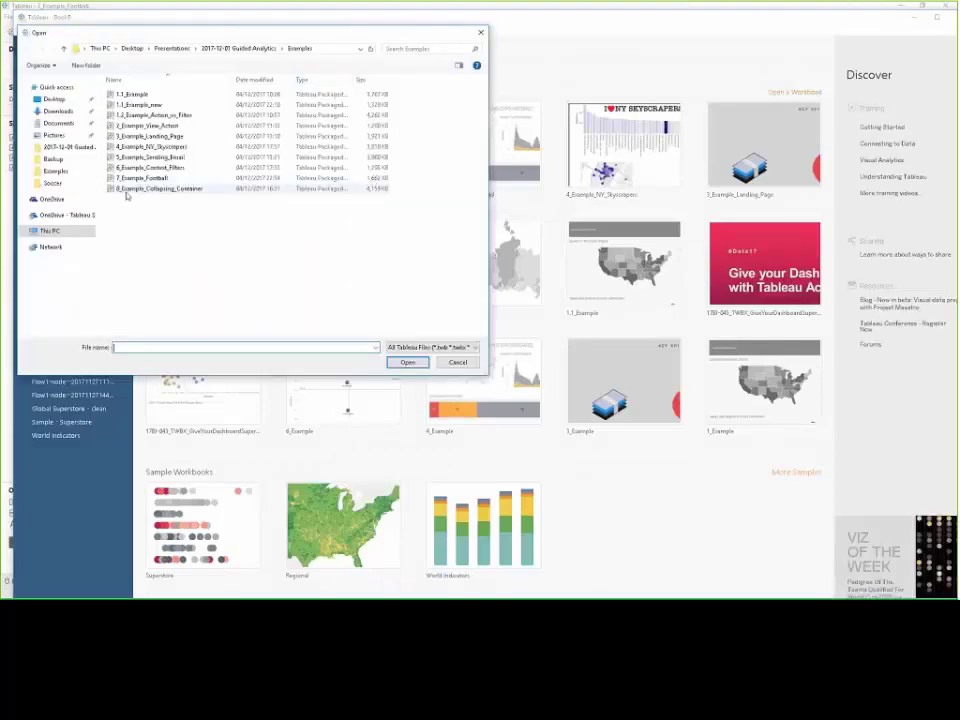
left_click(404, 362)
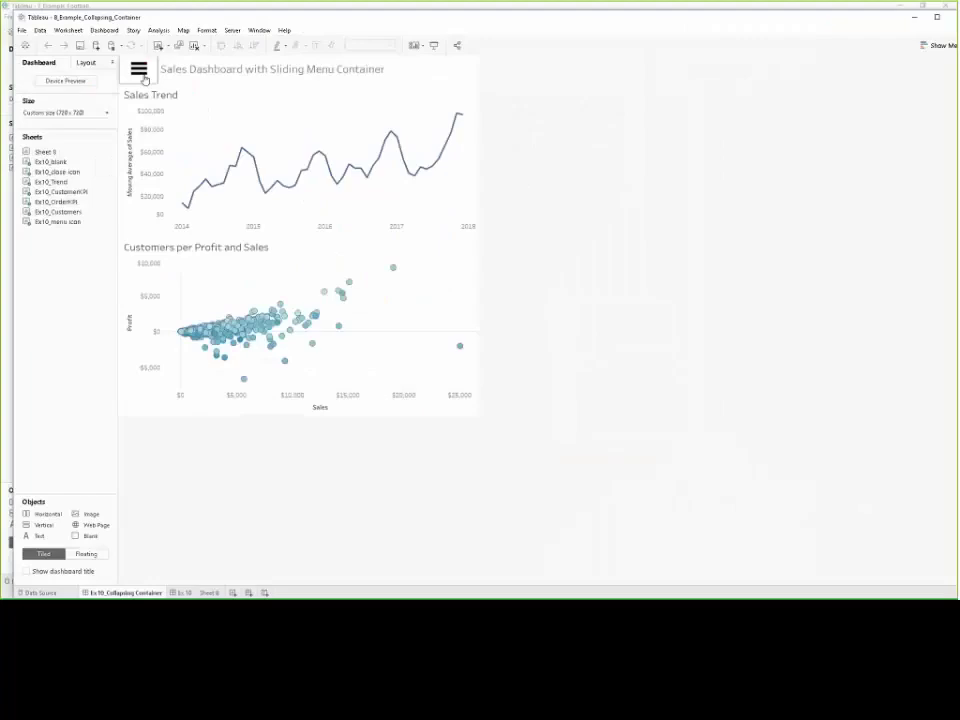
Step: Expand and collapse the sliding menu container on the sales dashboard several times, leaving the menu expanded
left_click(145, 79)
left_click(145, 79, "alt")
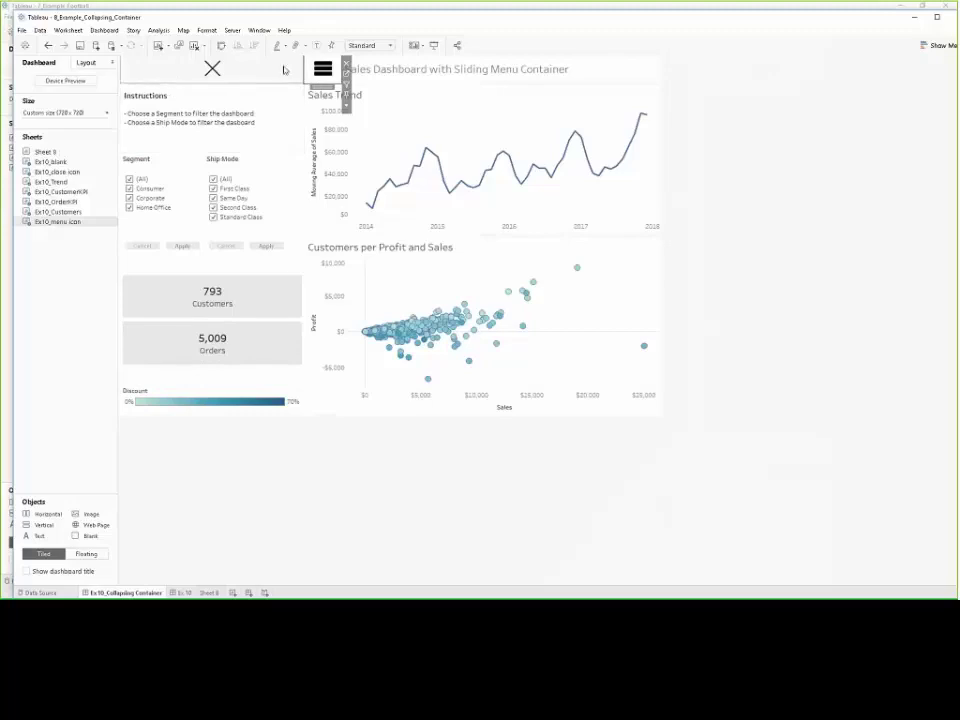
left_click(211, 74)
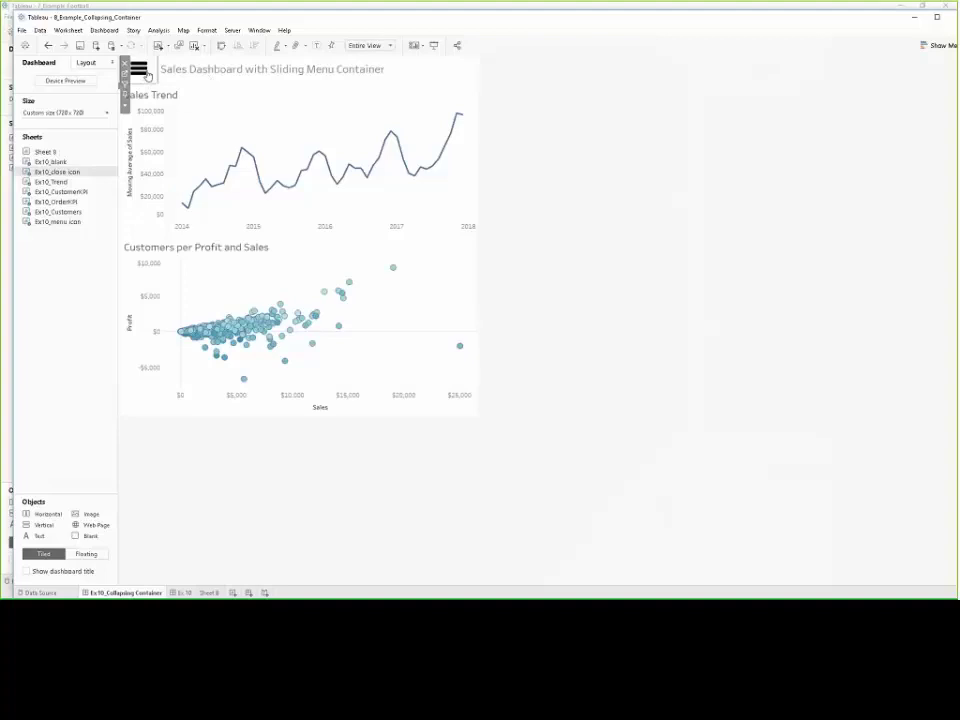
left_click(143, 72)
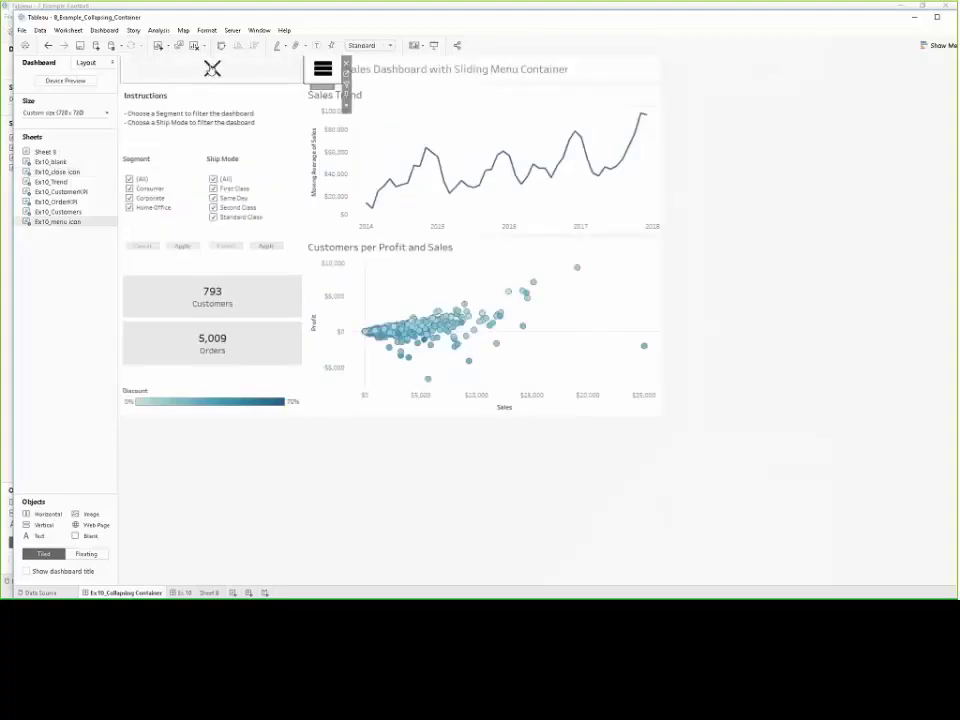
left_click(212, 68)
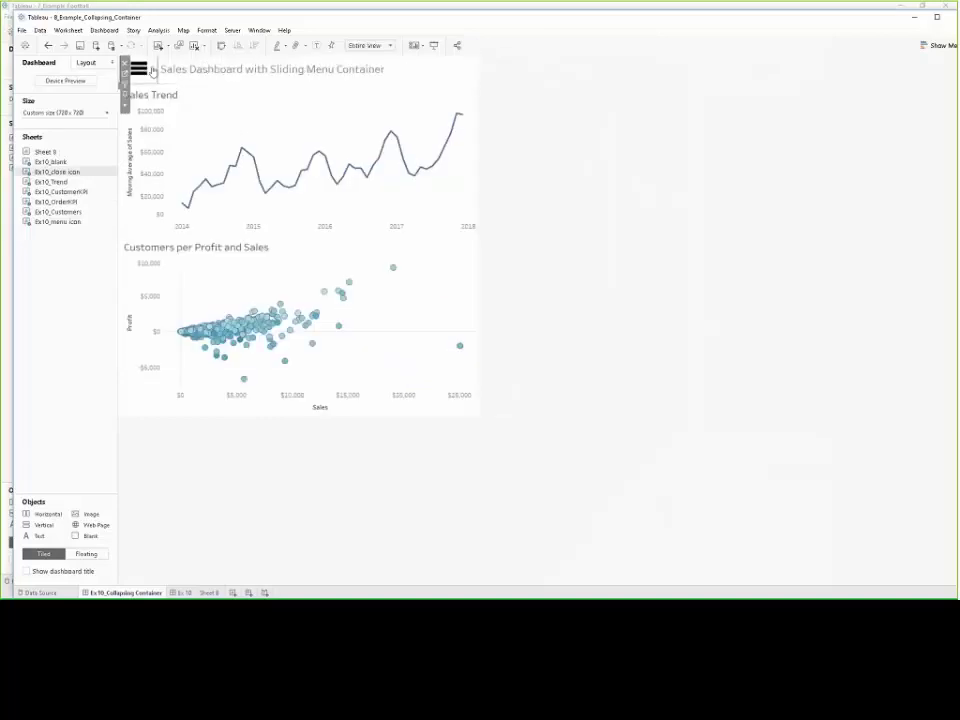
left_click(140, 75)
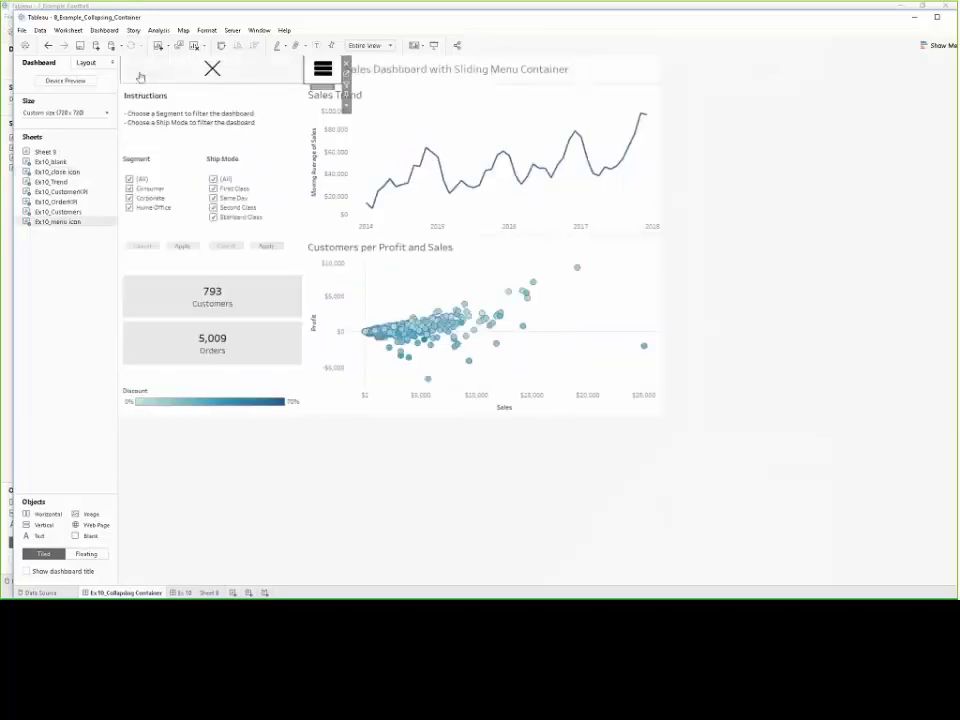
left_click(212, 68)
left_click(139, 68)
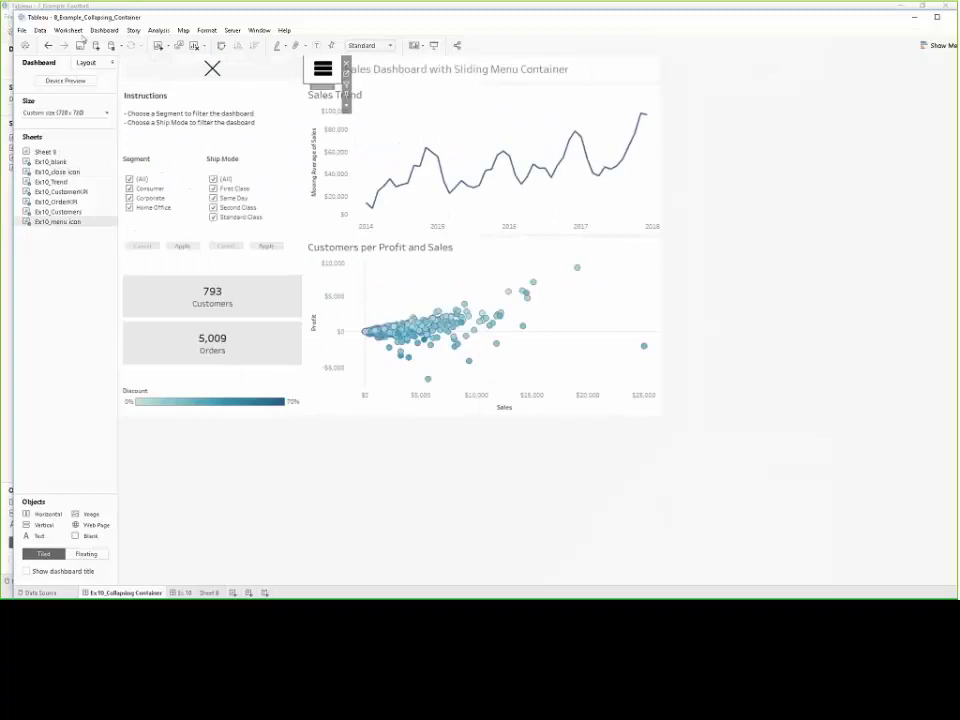
Step: Review the sales dashboard's list of actions, including the Sliding Container filter action, and close the list
left_click(104, 30)
left_click(110, 131)
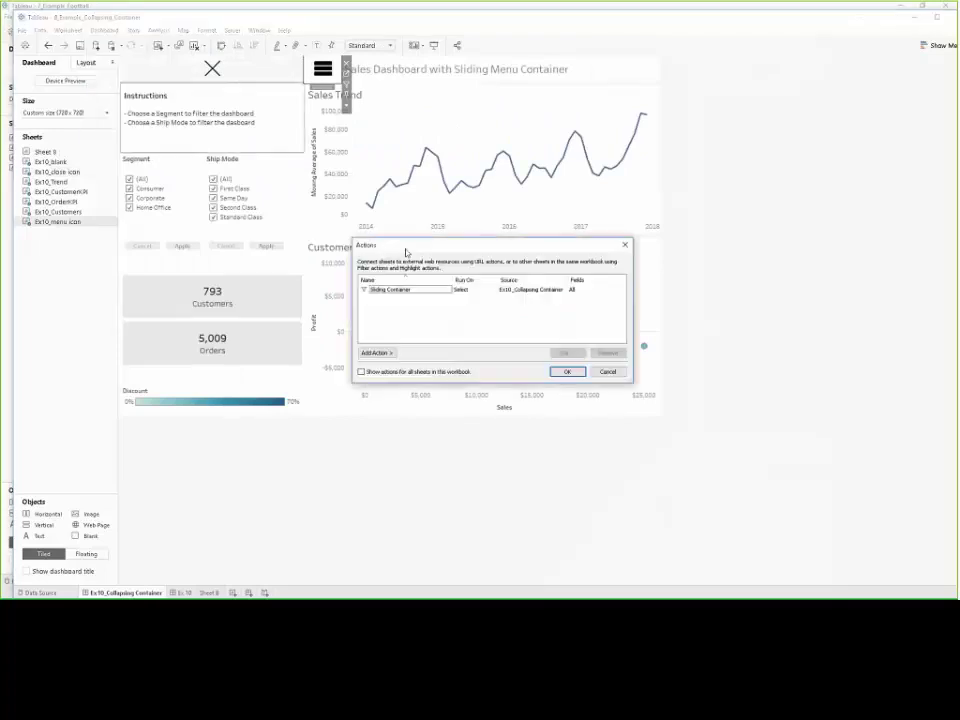
left_click_drag(464, 252, 440, 211)
left_click(598, 206)
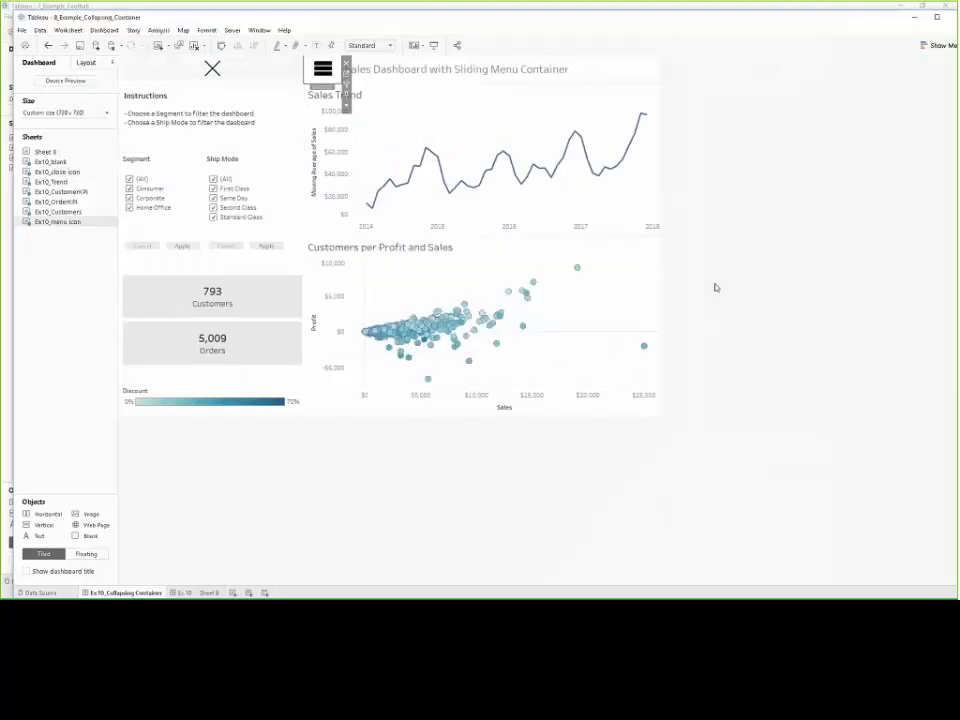
Step: Collapse the sliding menu and preview the sales dashboard in presentation mode
left_click(212, 68)
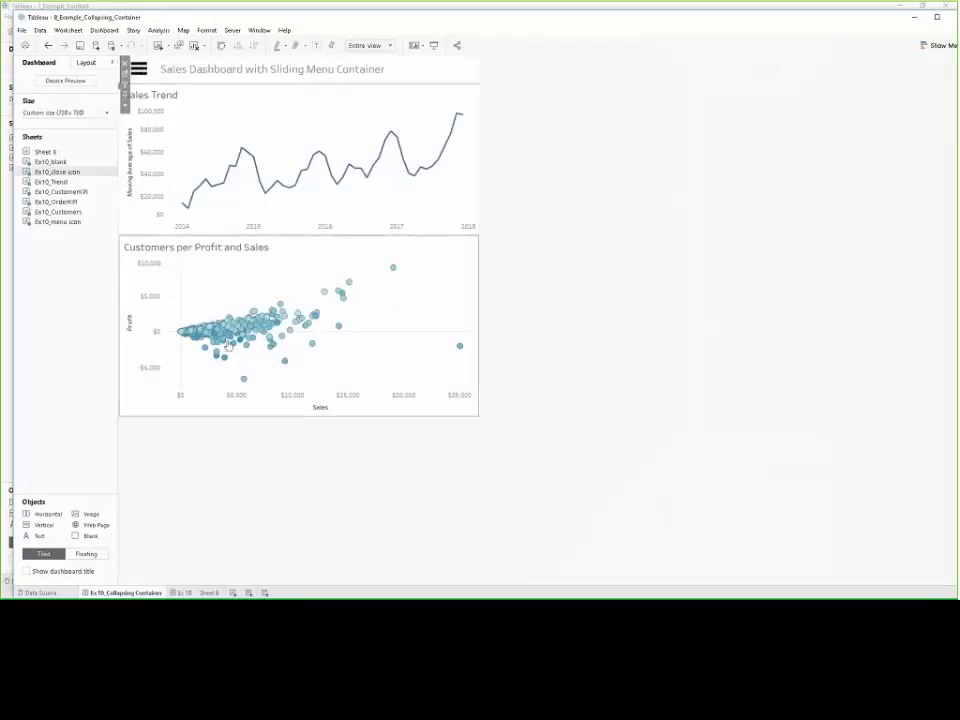
left_click(433, 46)
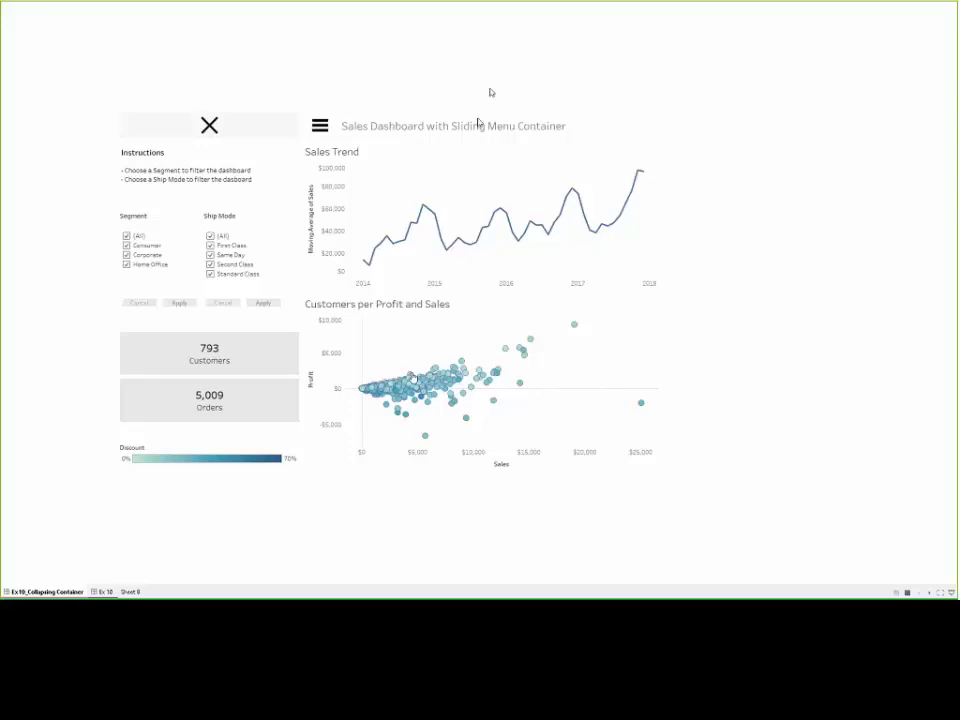
key("Escape")
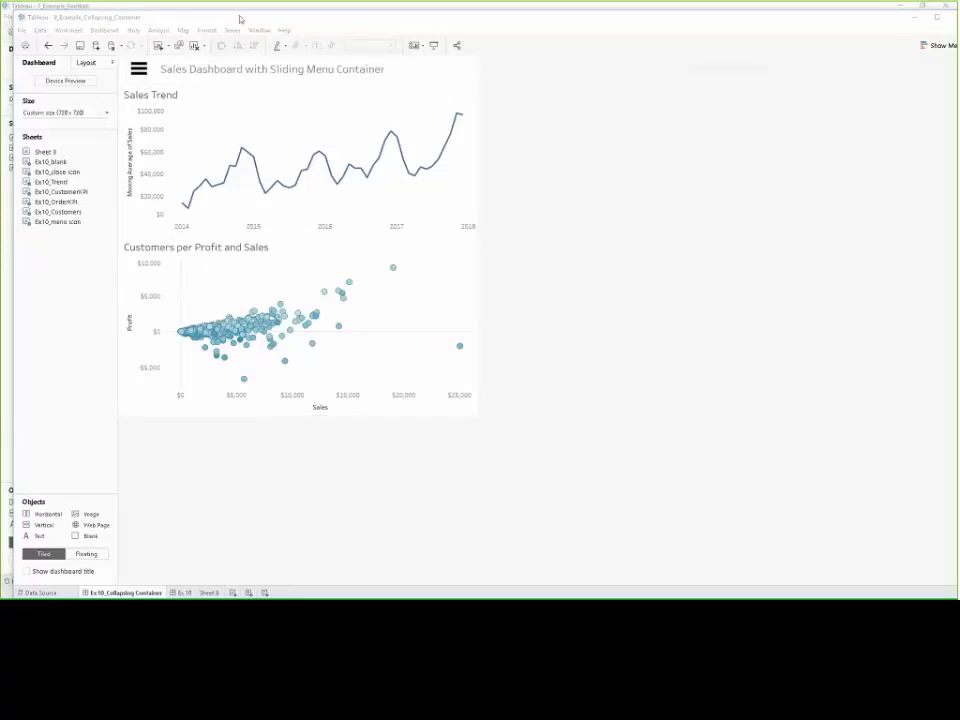
Step: Switch to the browser's InterWorks article on collapsing menu containers and test the embedded dashboard's sliding menu by filtering to the first manager
key("alt+Tab")
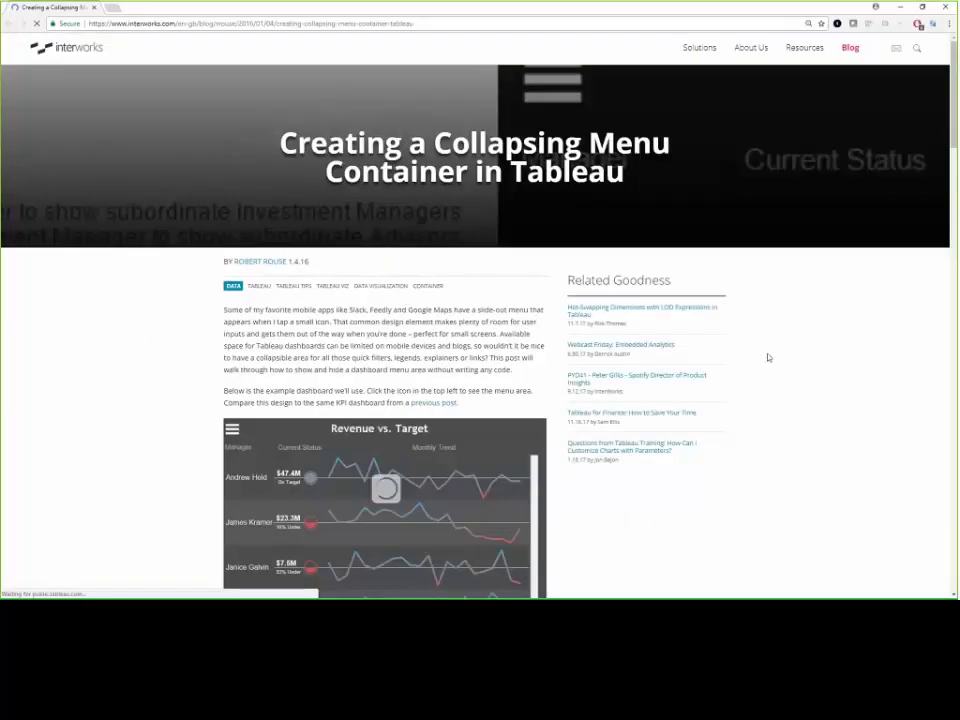
scroll(248, 89, "down", 3)
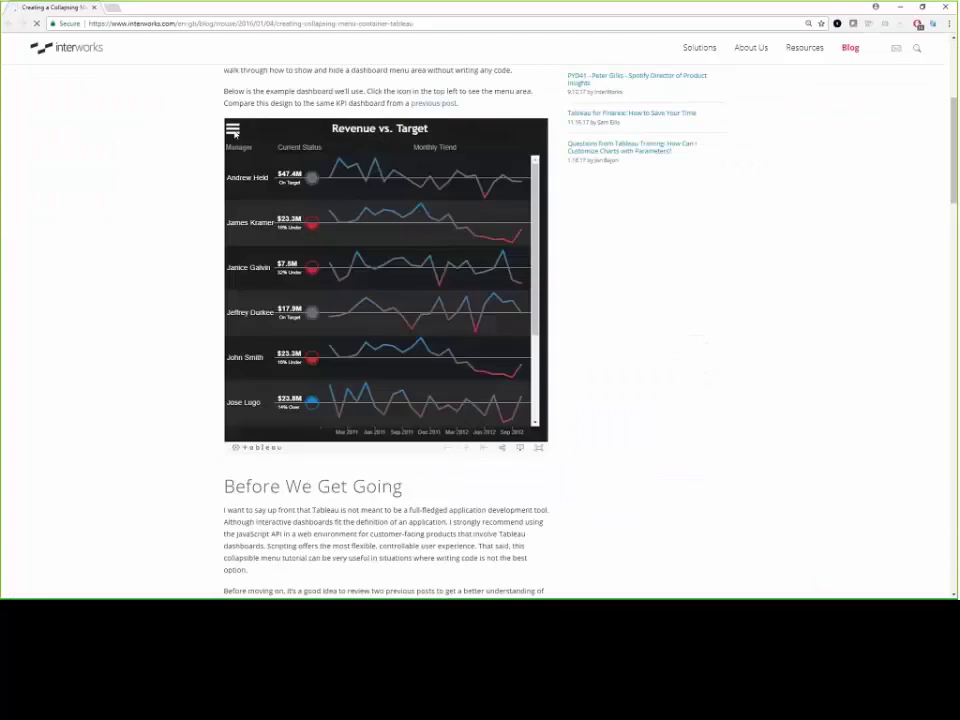
left_click(233, 131)
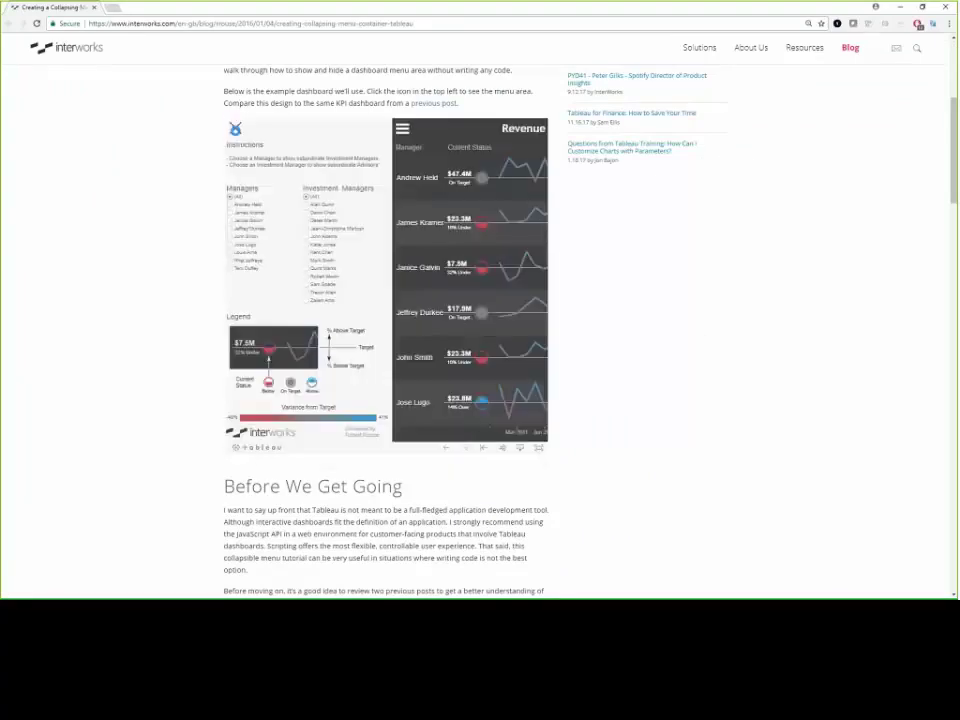
left_click(230, 205)
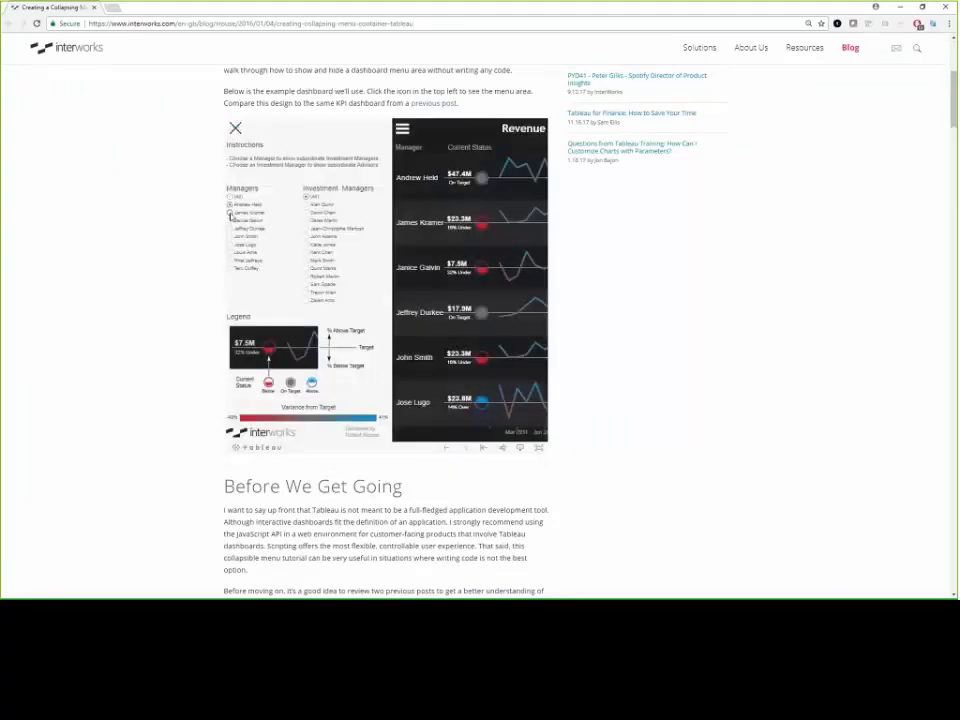
left_click(230, 213)
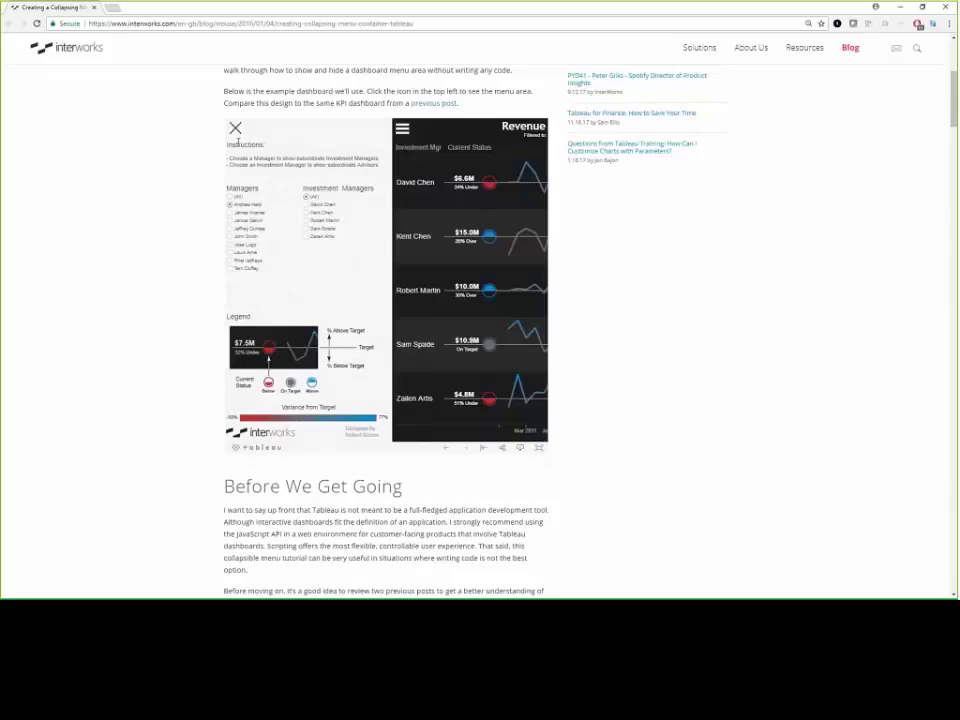
left_click(236, 128)
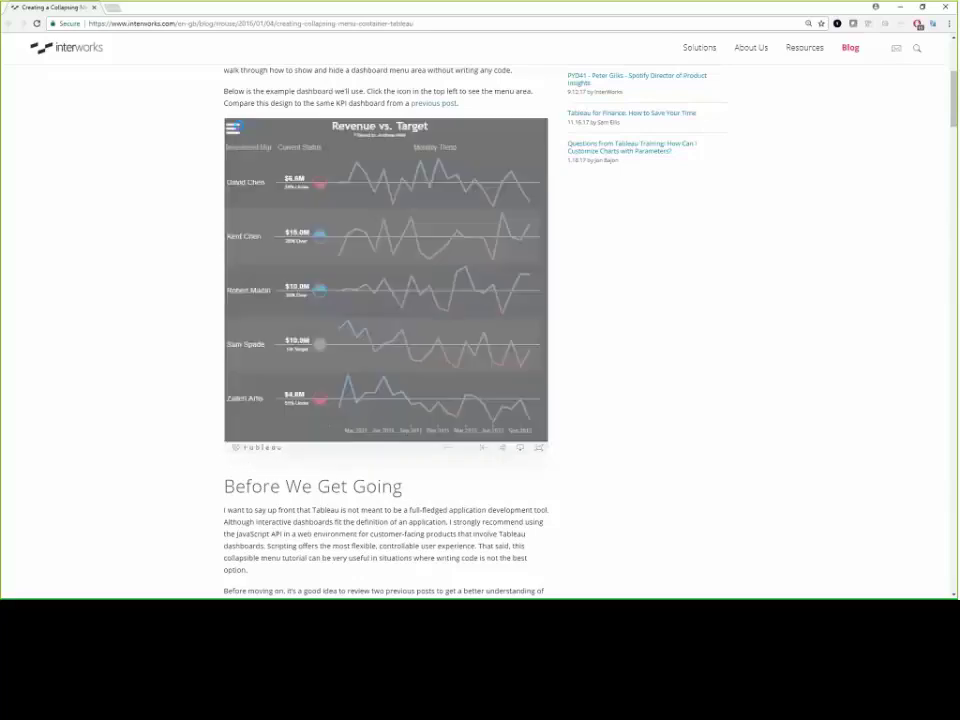
Step: Show the download options of the embedded Revenue vs. Target dashboard
scroll(550, 500, "up", 2)
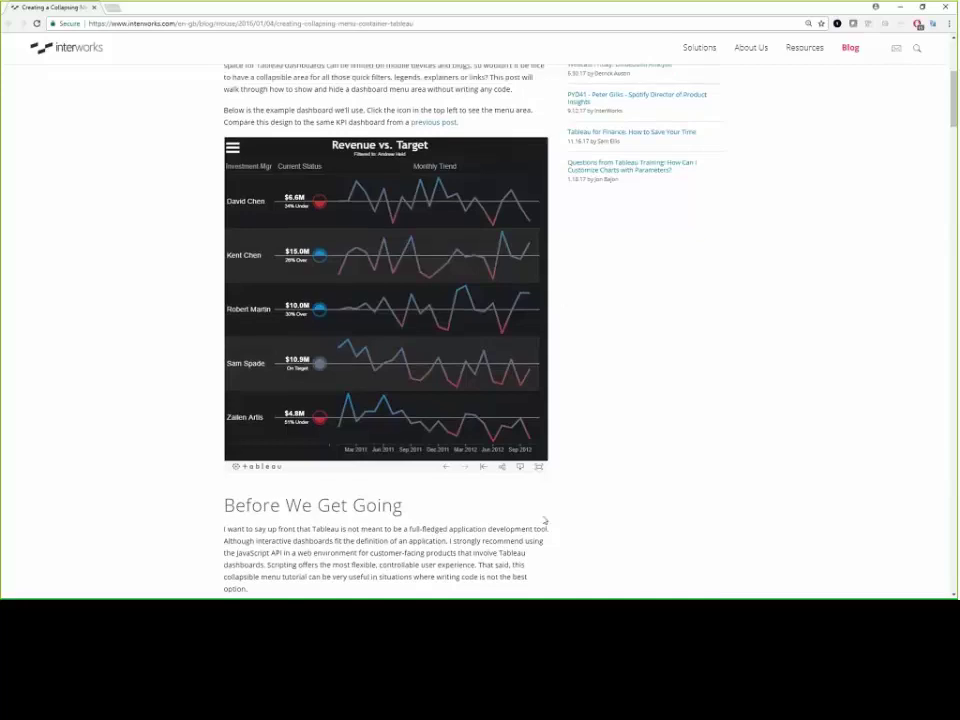
left_click(518, 548)
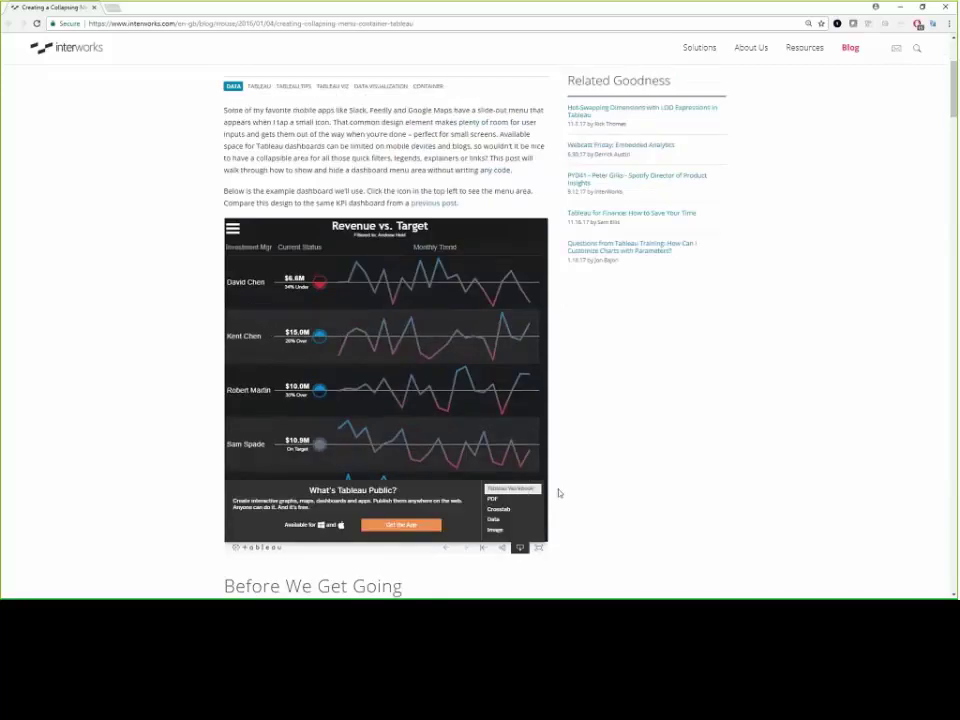
scroll(566, 492, "down", 2)
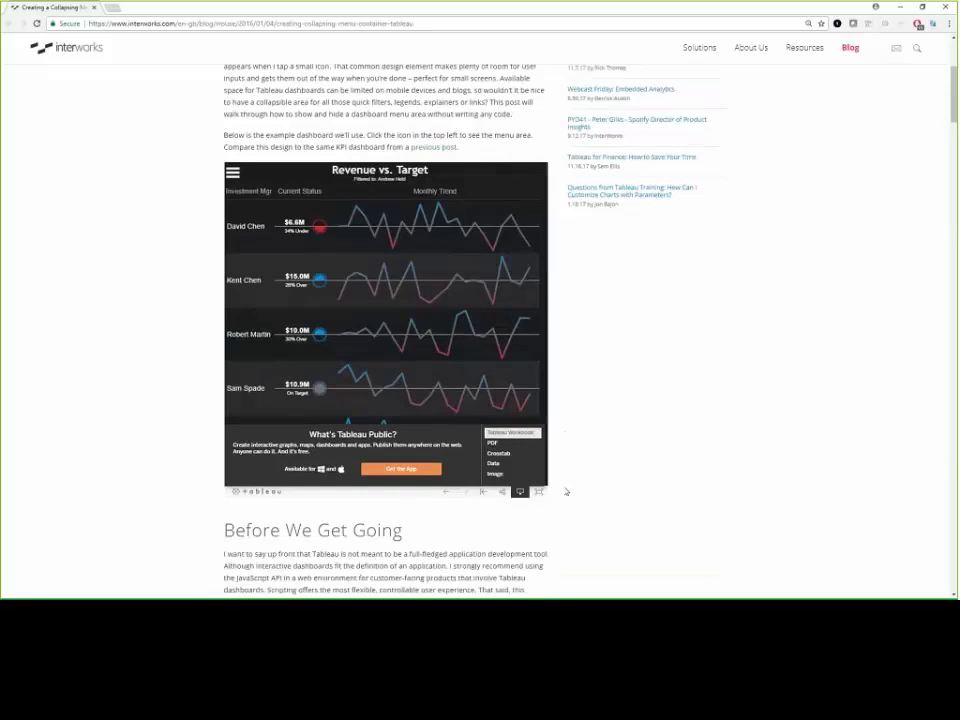
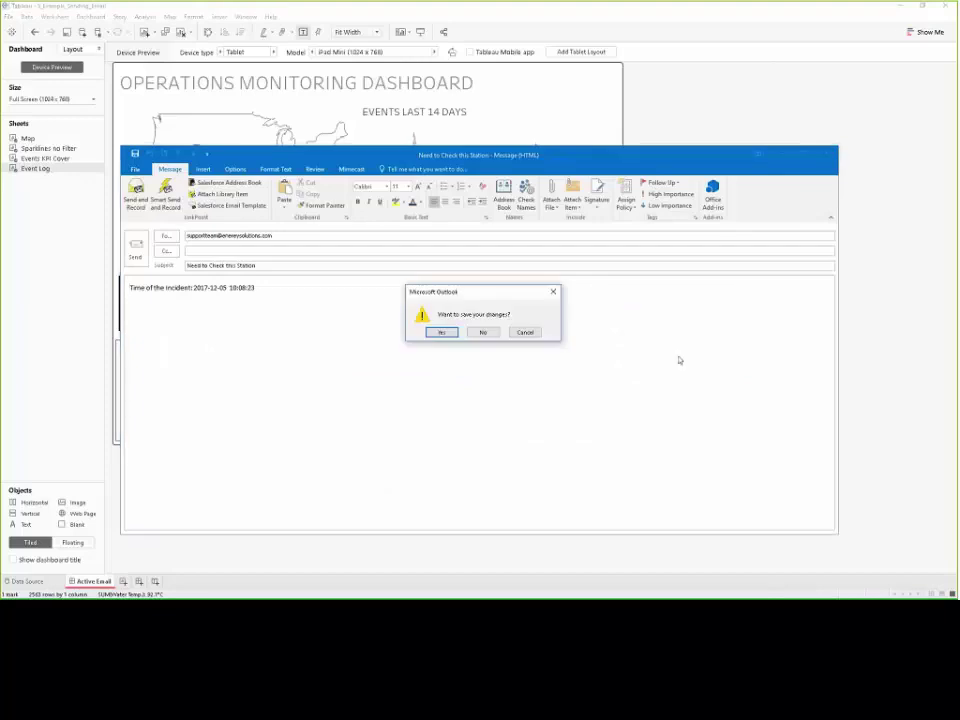
Step: Discard the email draft without saving and test the Critical segment selection in the Events Last 24 Hours chart
key("n")
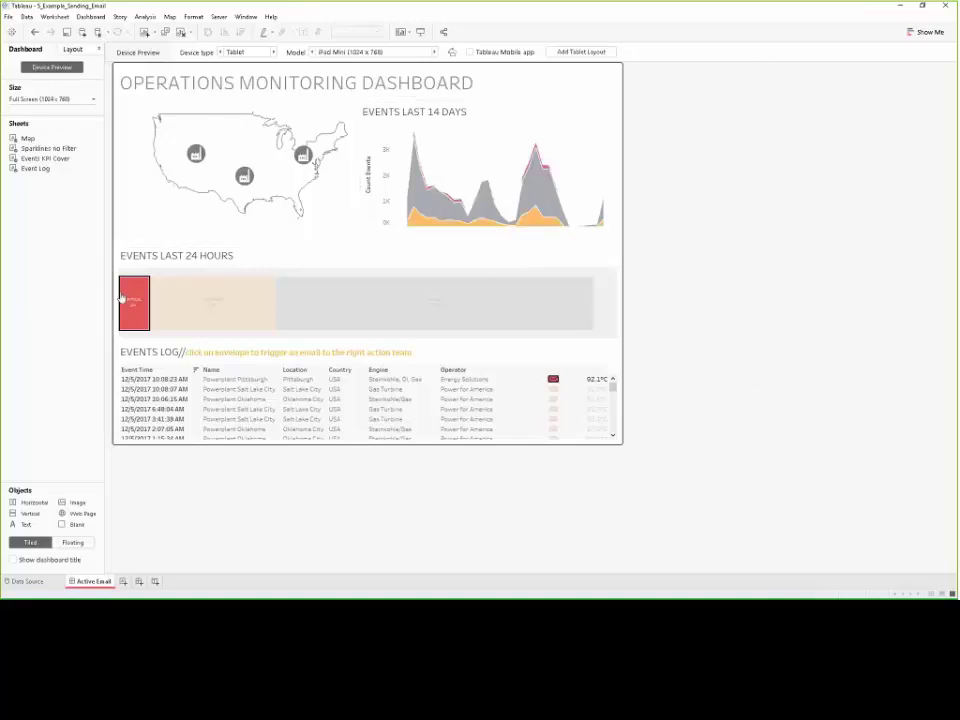
left_click(141, 318)
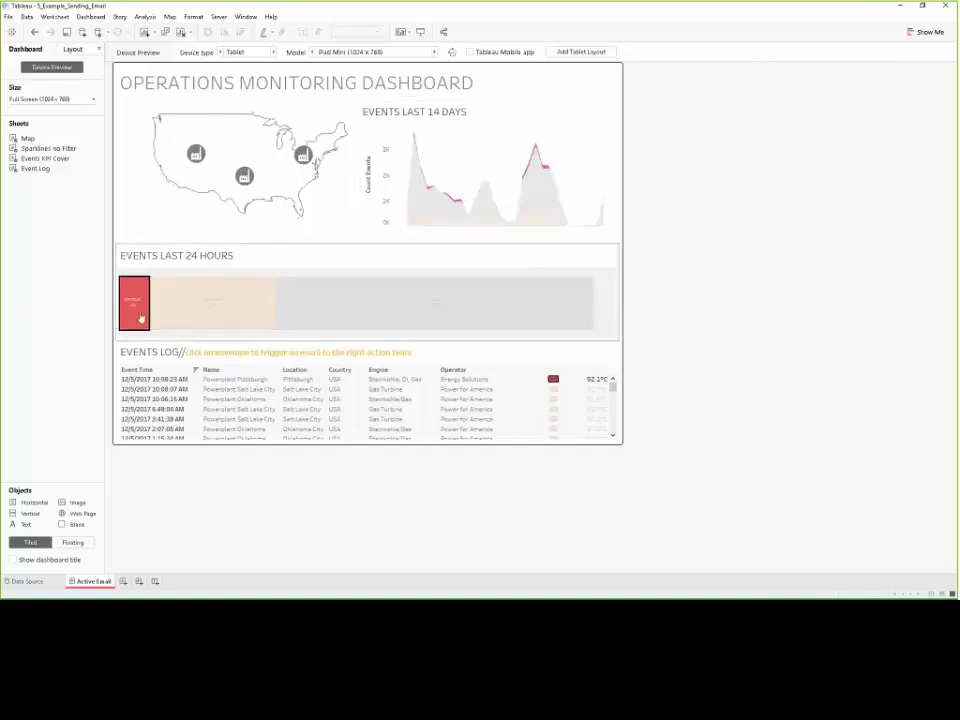
left_click(551, 393)
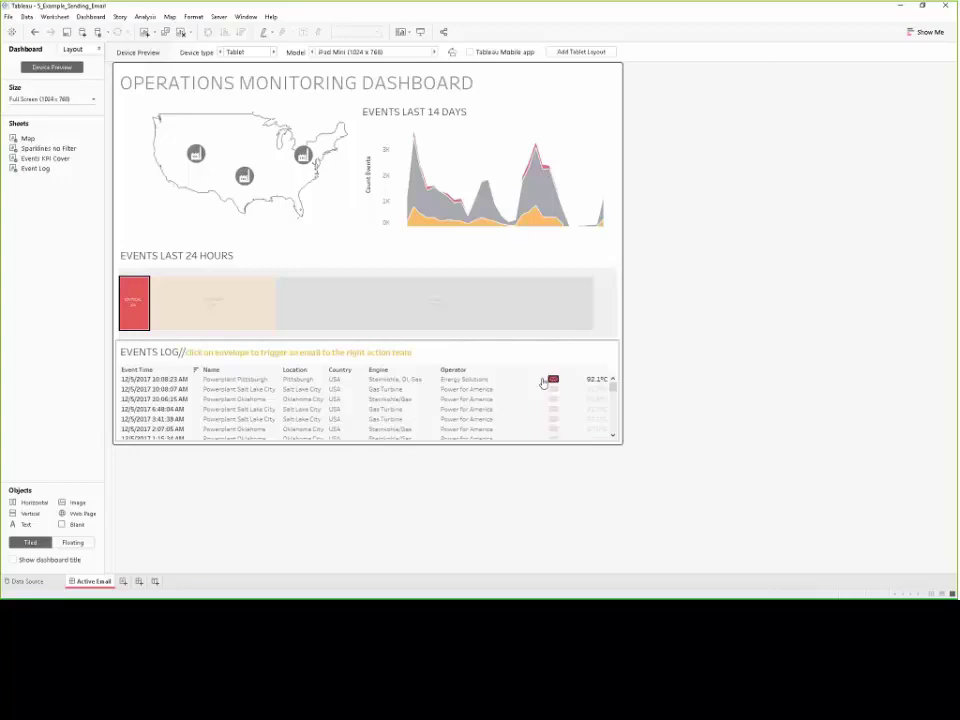
left_click(132, 320)
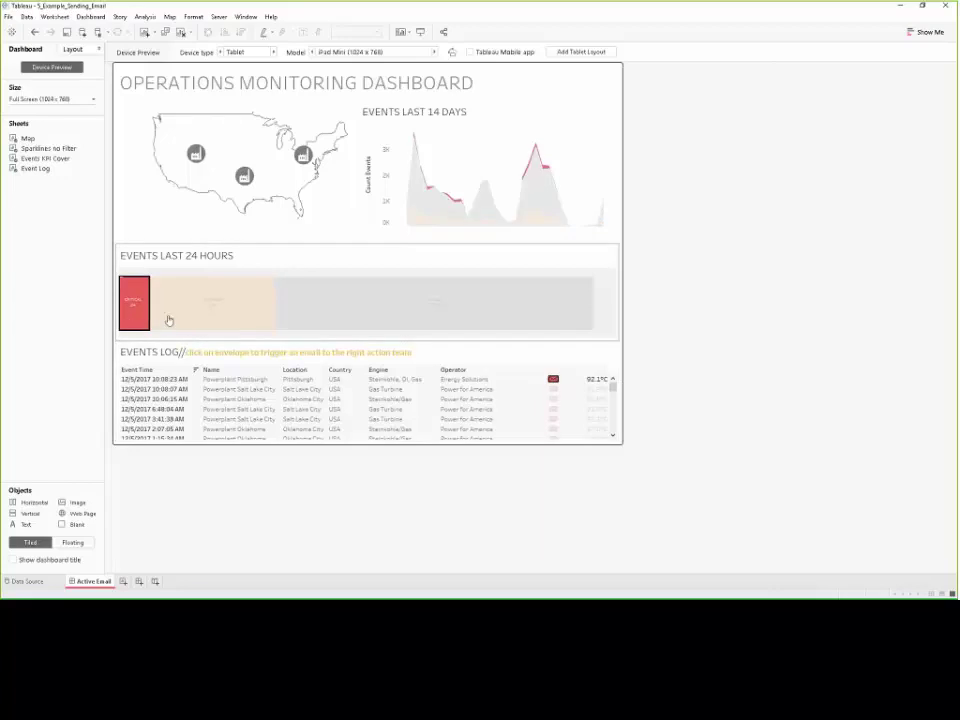
left_click(167, 321)
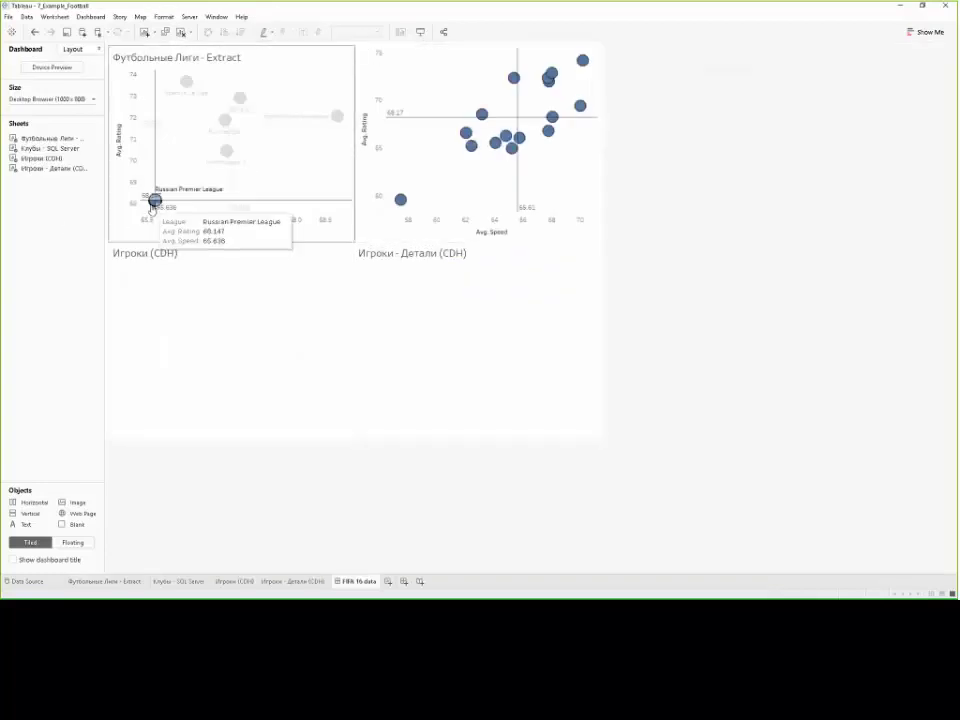
Step: Clear and reselect Russian Premier League in the leagues chart to test collapsing and expanding the clubs chart
left_click(150, 211)
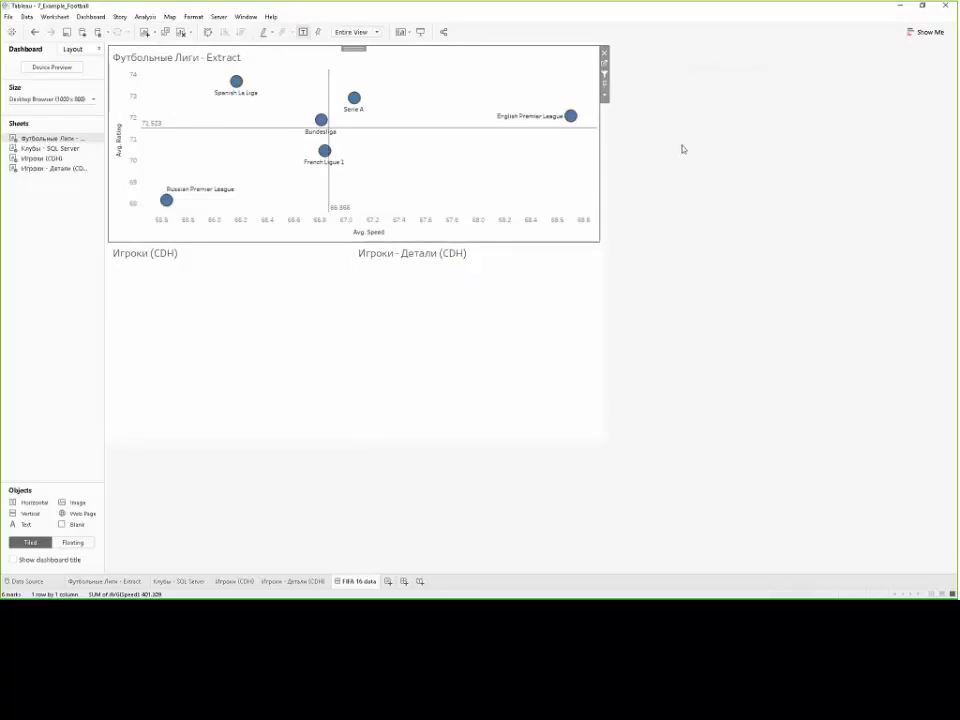
left_click(167, 201)
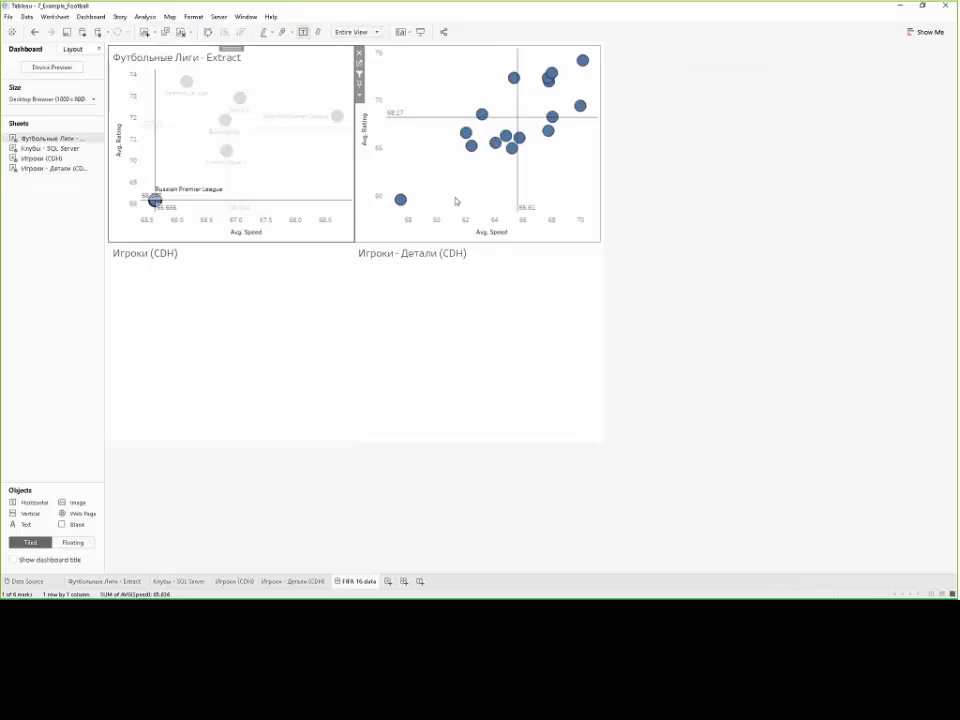
mouse_move(151, 205)
Step: Open the dashboard's Filter1 action and its League target filter for editing
left_click(90, 16)
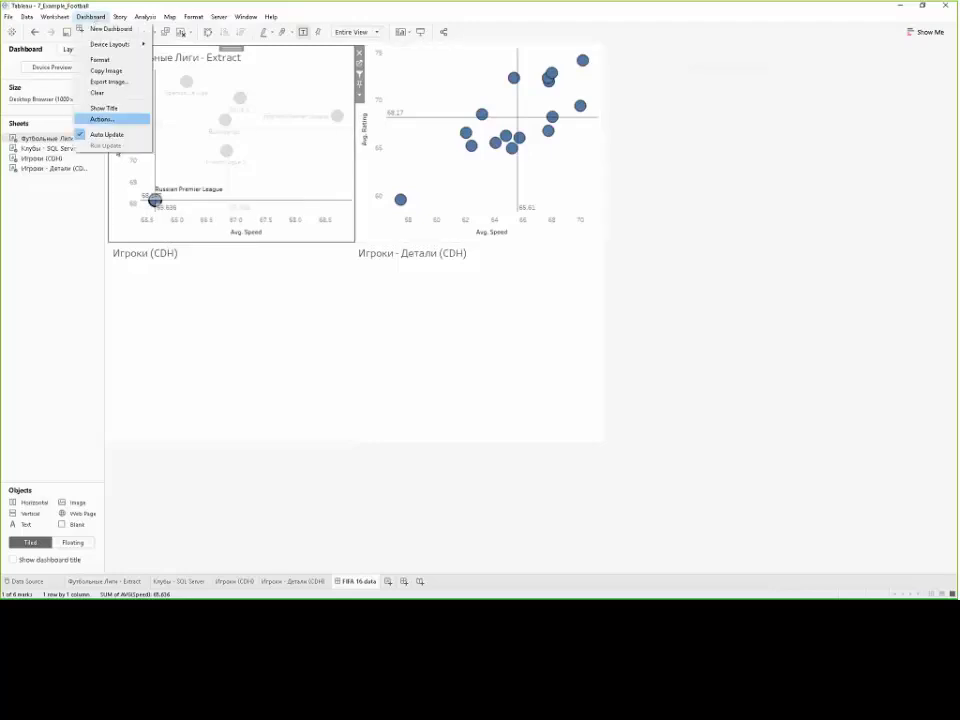
left_click(100, 119)
left_click(395, 276)
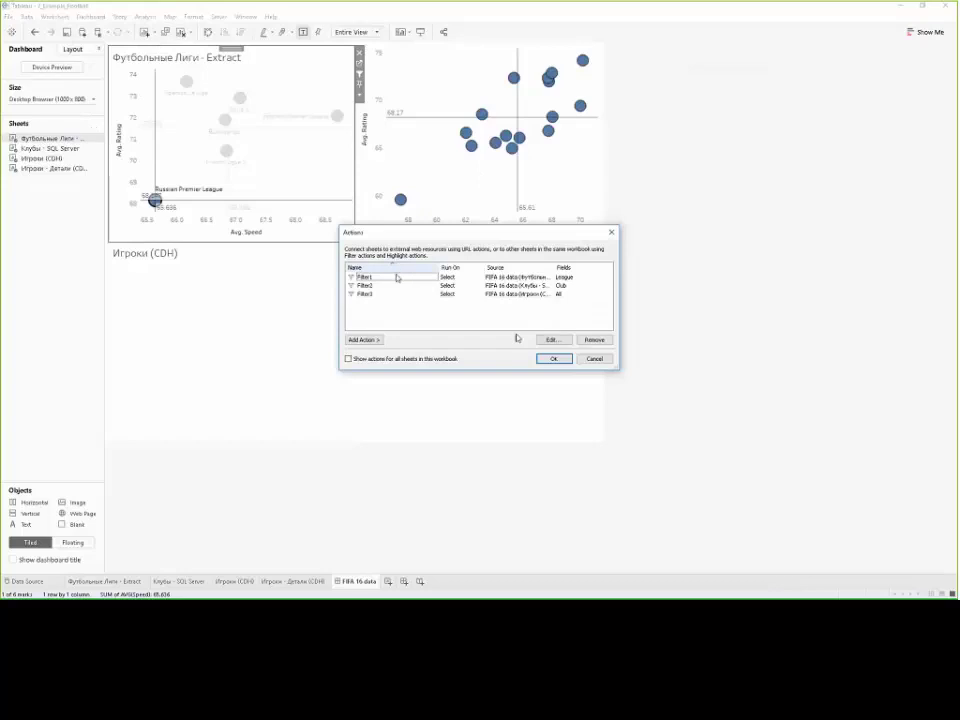
left_click(552, 339)
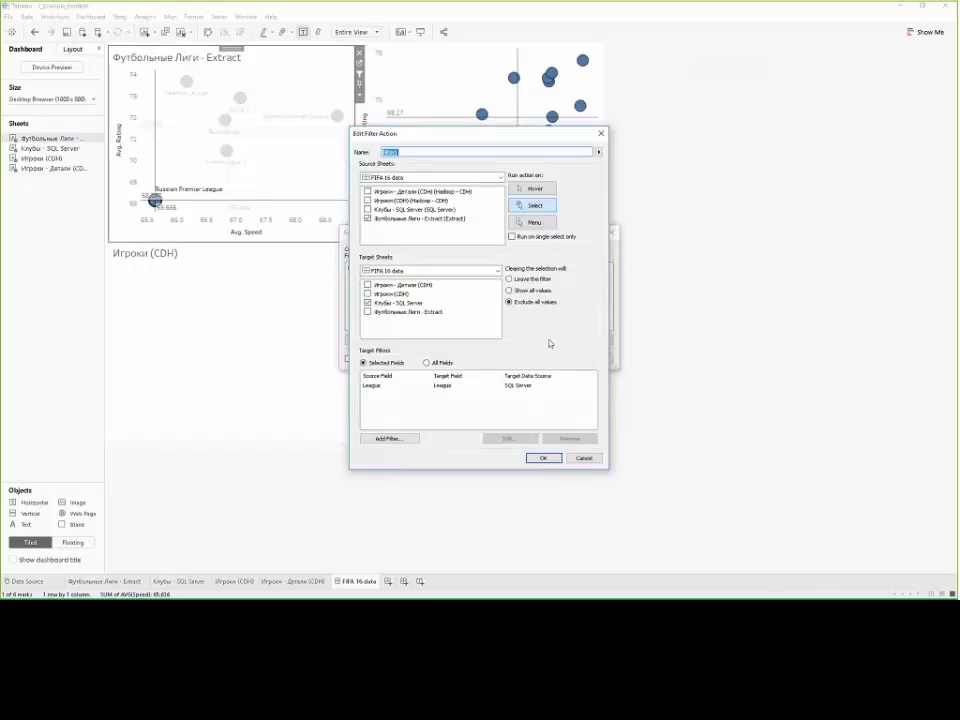
left_click(445, 385)
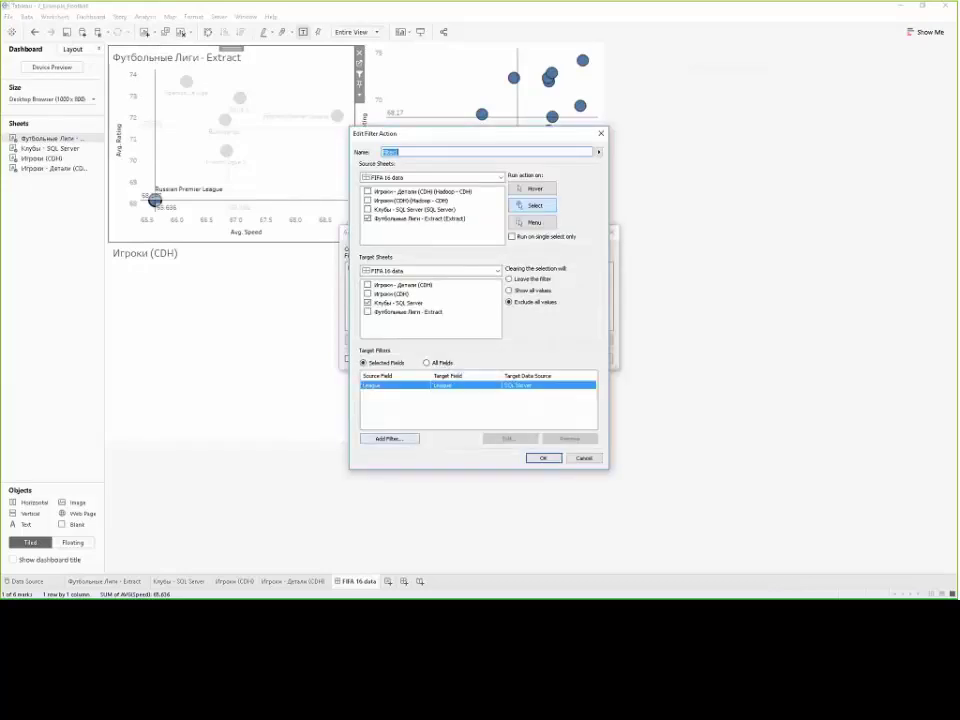
left_click(518, 440)
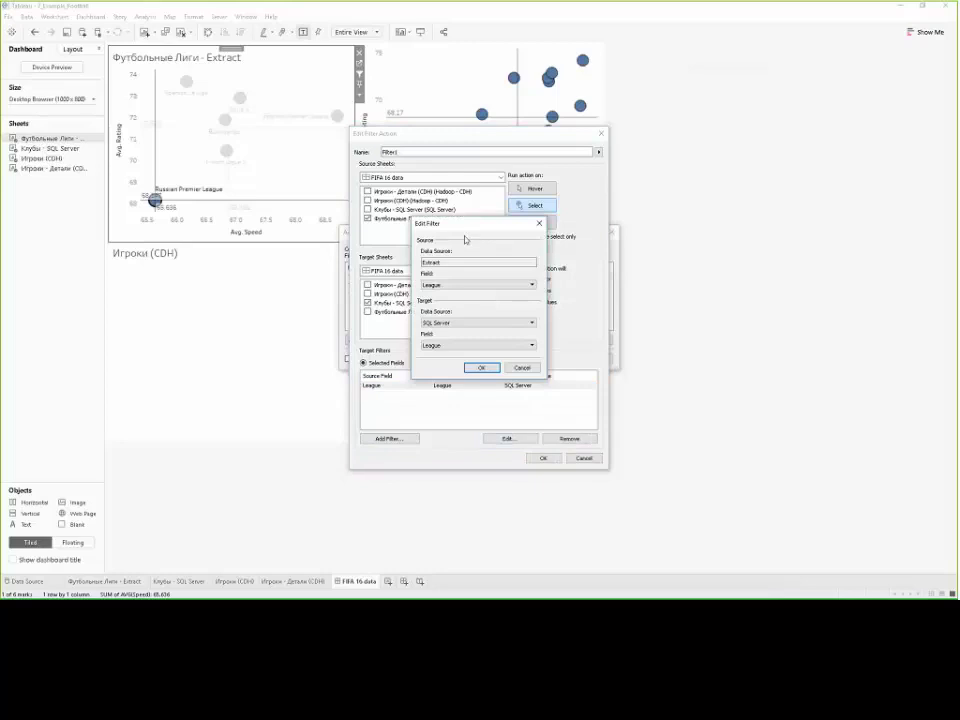
Step: Examine the League field mapping between the Extract and SQL Server data sources, and close the filter and action settings without changes
left_click_drag(462, 230, 754, 160)
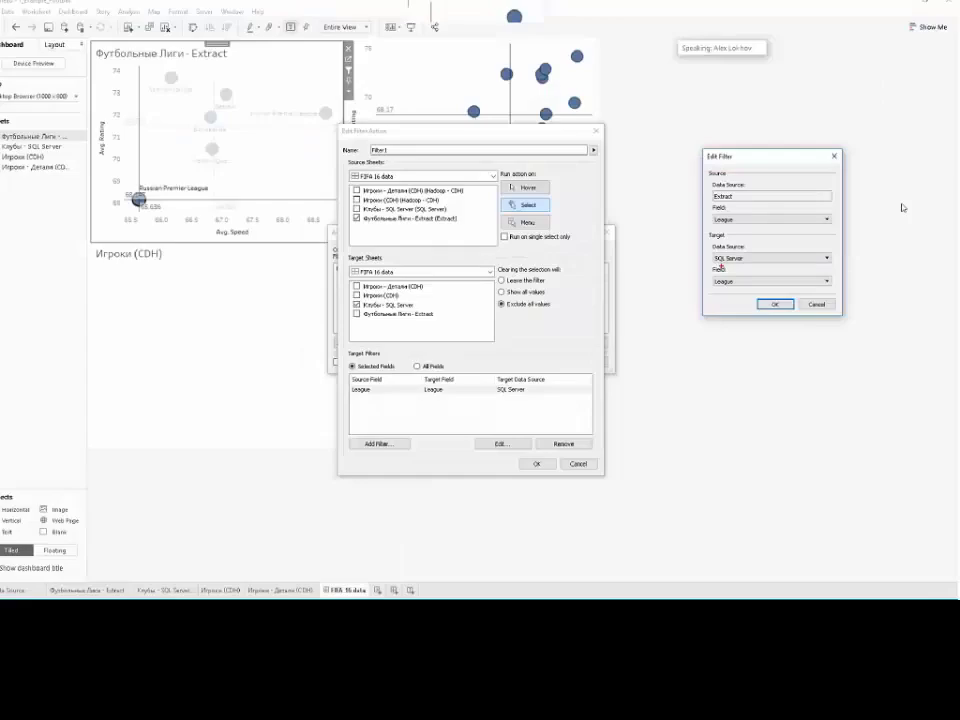
left_click(729, 226)
left_click(776, 223)
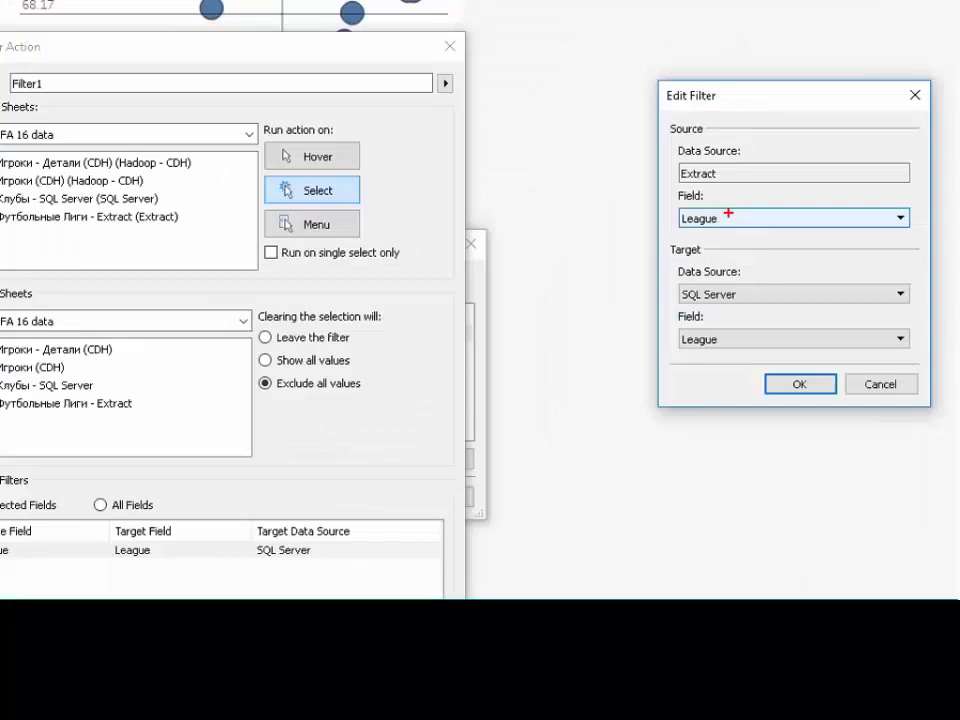
mouse_move(728, 210)
left_mouse_down()
mouse_move(664, 218)
mouse_move(737, 212)
left_mouse_up()
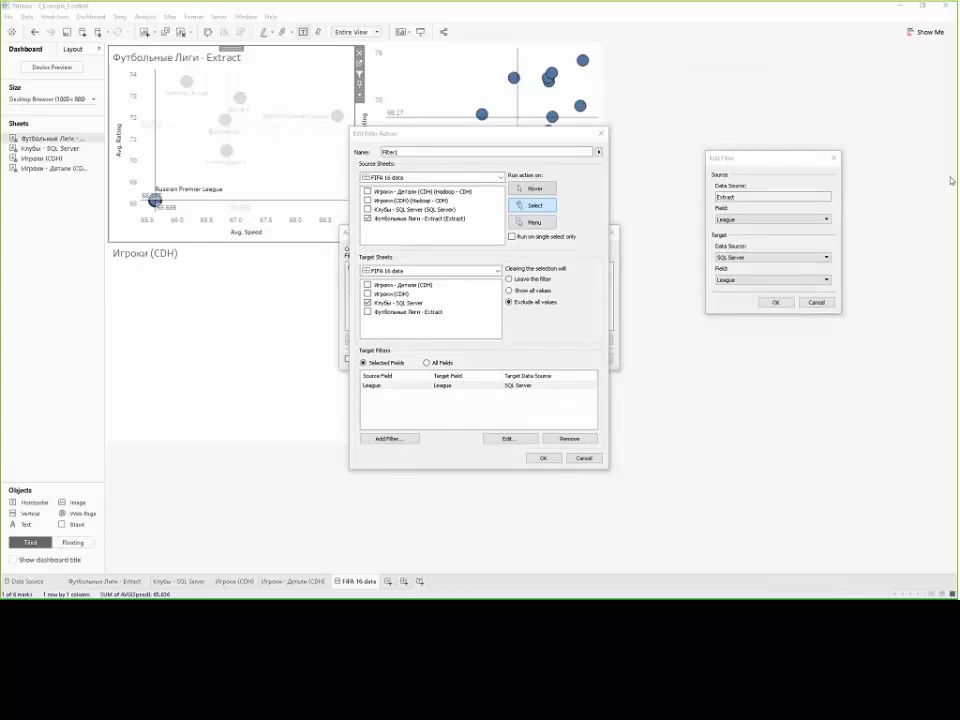
left_click(816, 302)
left_click(543, 457)
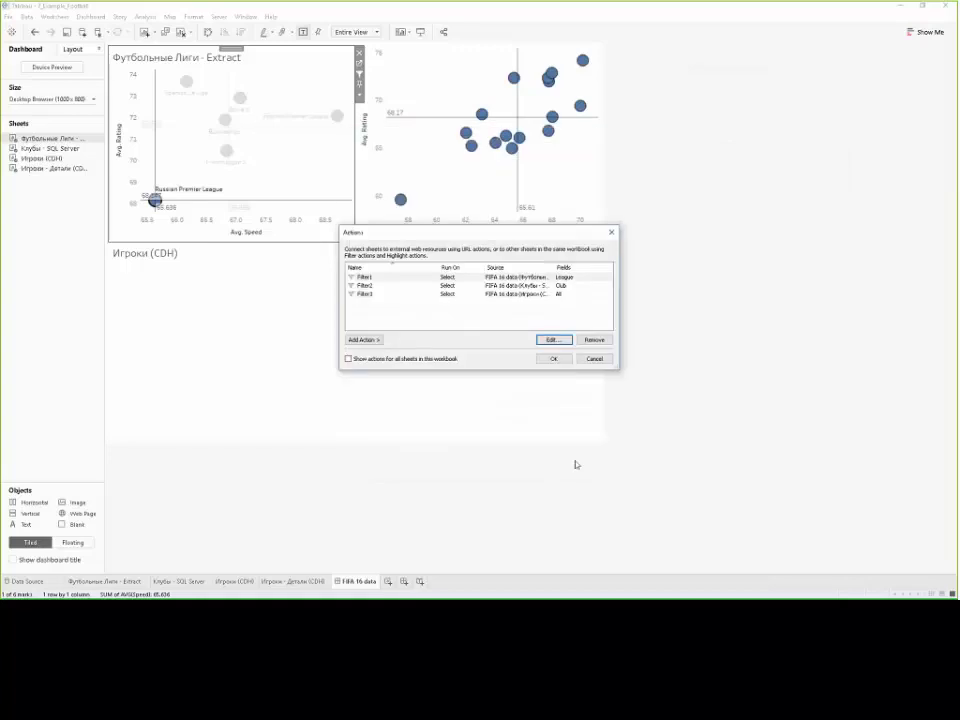
left_click(553, 358)
Step: Select a club in the clubs chart and its fastest, highest-rated player in the Игроки (CDH) chart to filter the details table
left_click(424, 178)
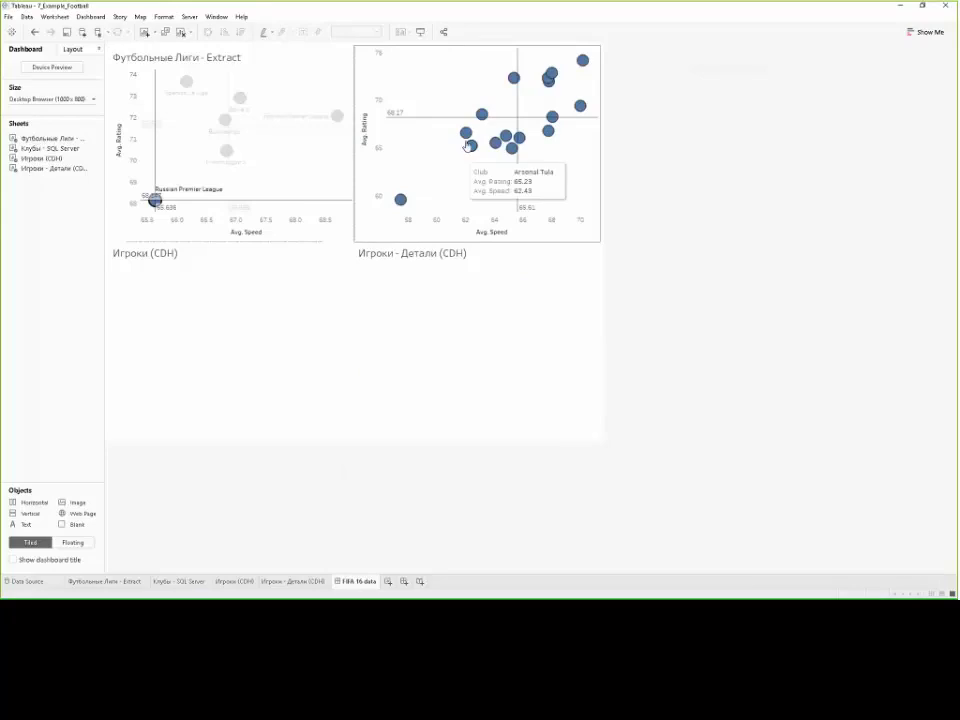
mouse_move(472, 134)
left_click(549, 86)
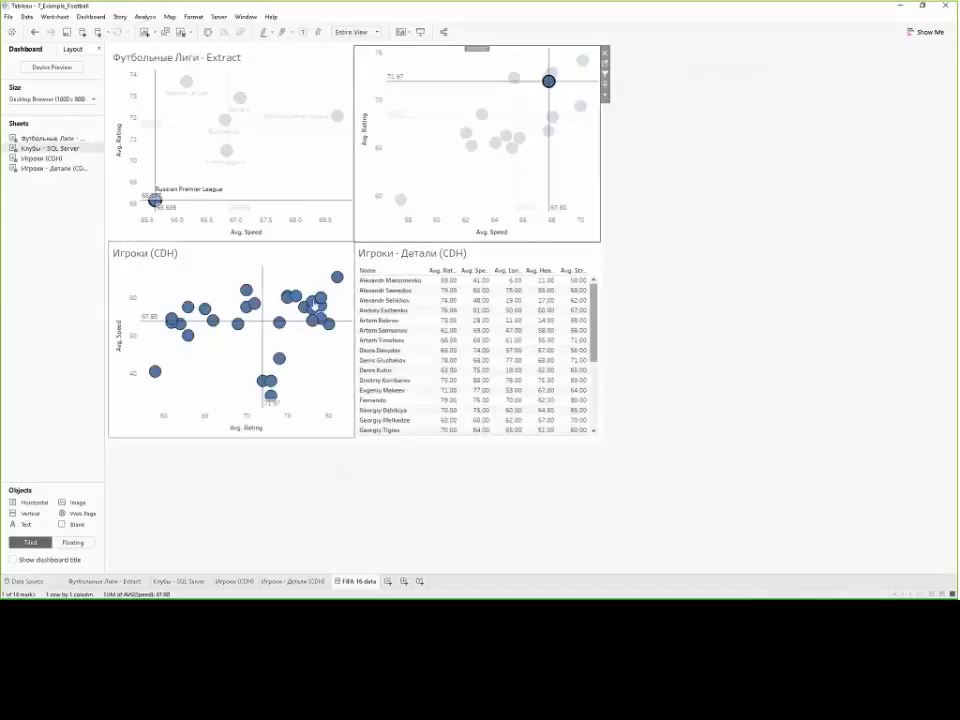
left_click(338, 278)
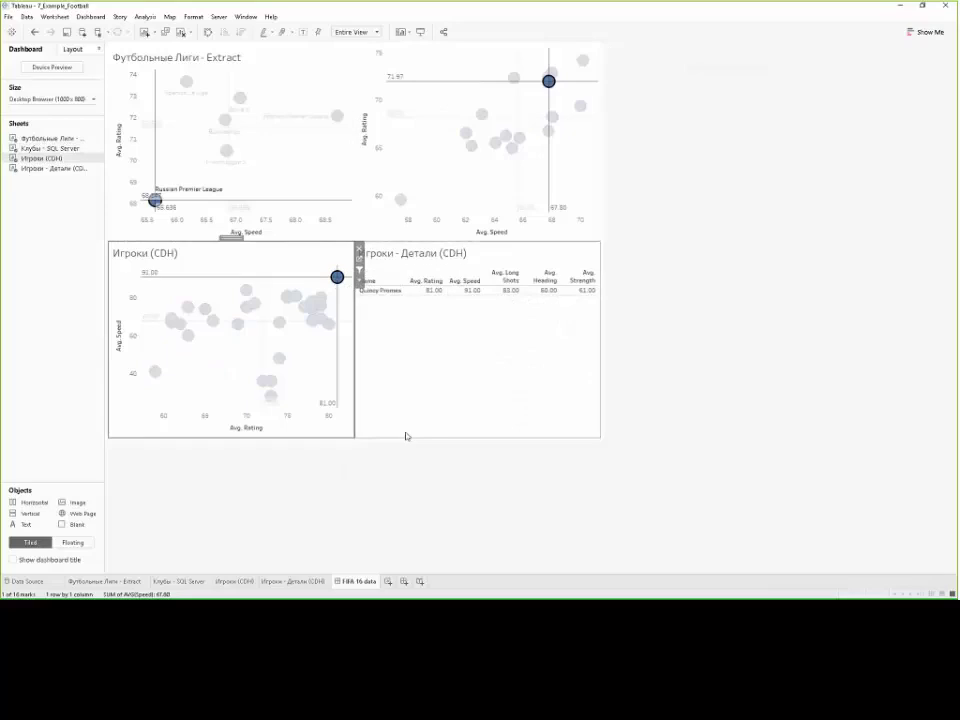
mouse_move(472, 291)
mouse_move(585, 299)
Step: Add a new worksheet, and open the Игроки - Детали (CDH) sheet from the FIFA 16 data dashboard
left_click(388, 582)
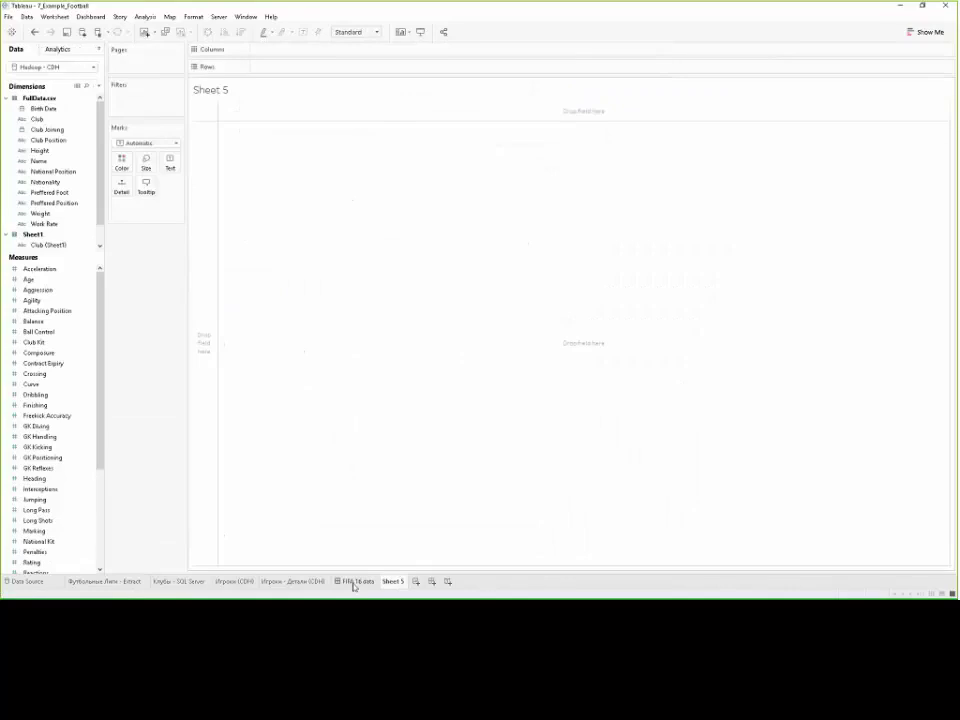
left_click(354, 583)
left_click(521, 355)
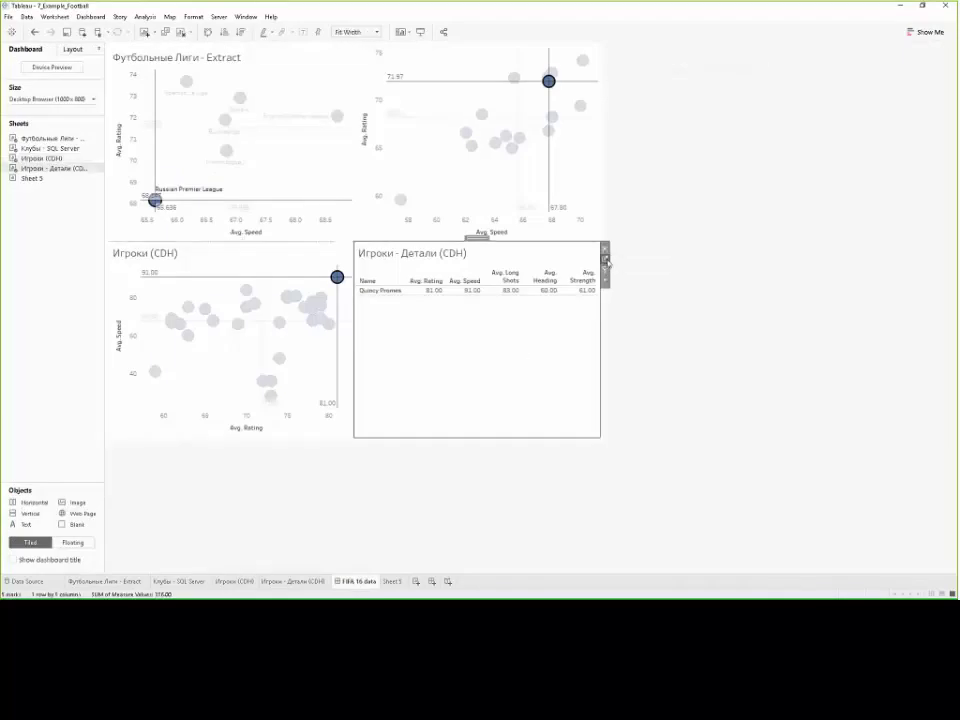
left_click(606, 258)
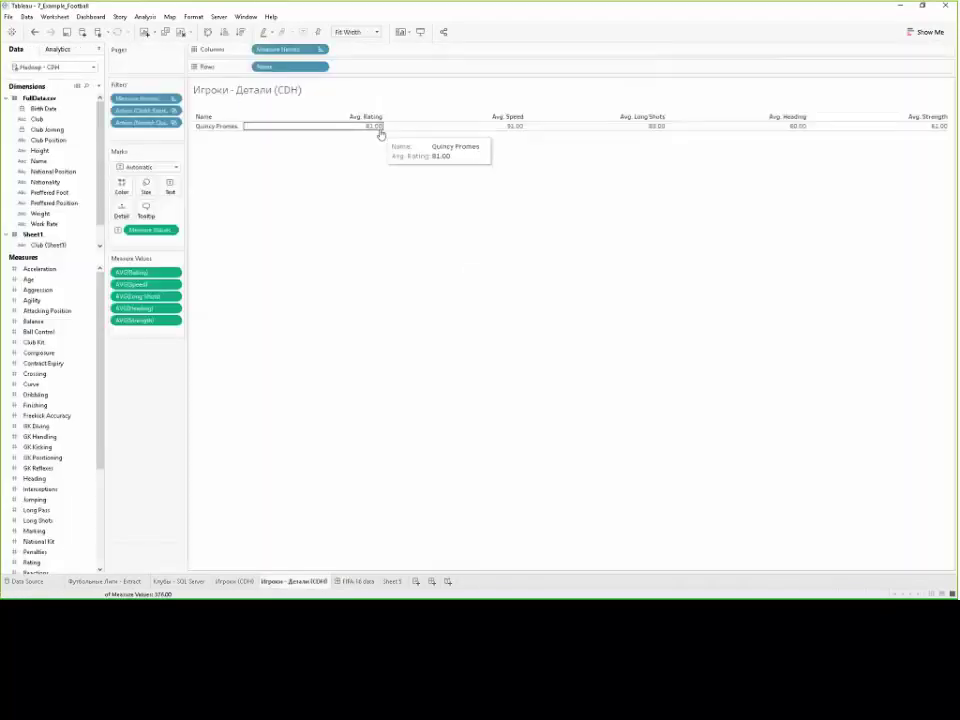